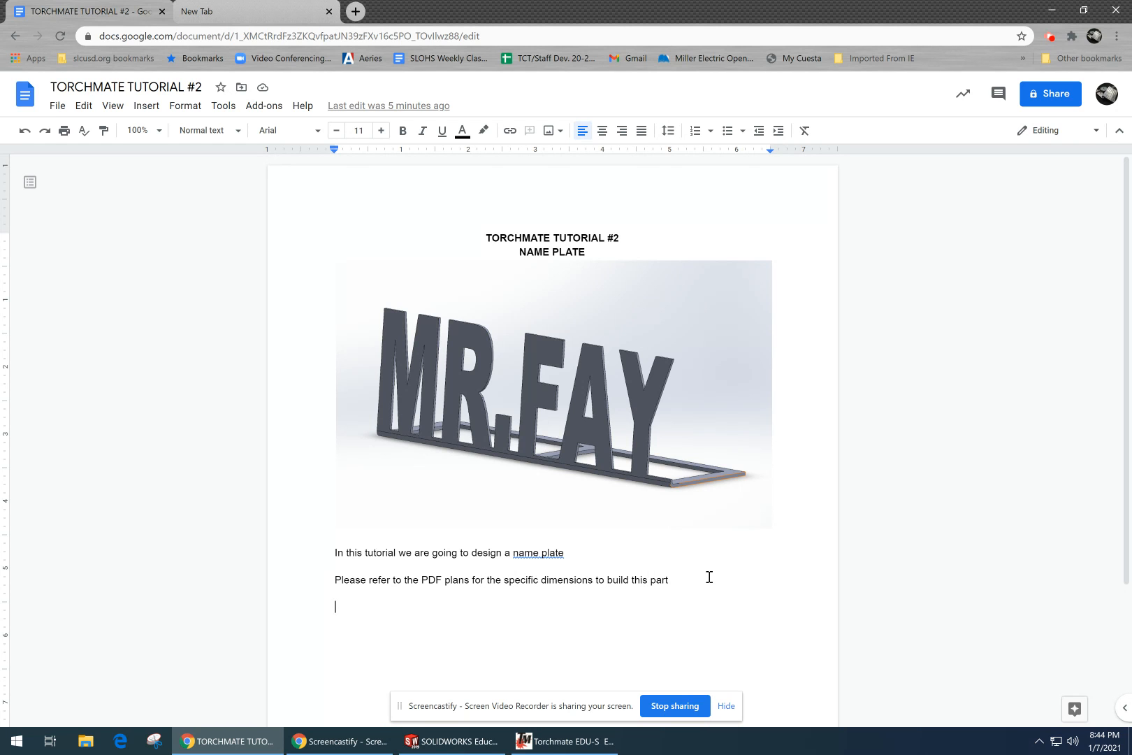
Step: Open 2-Name Plate.pdf from the shared drive (S:), under slohs > Industrial Technology > METAL 2 > Torchmate Tutorials
click(1053, 11)
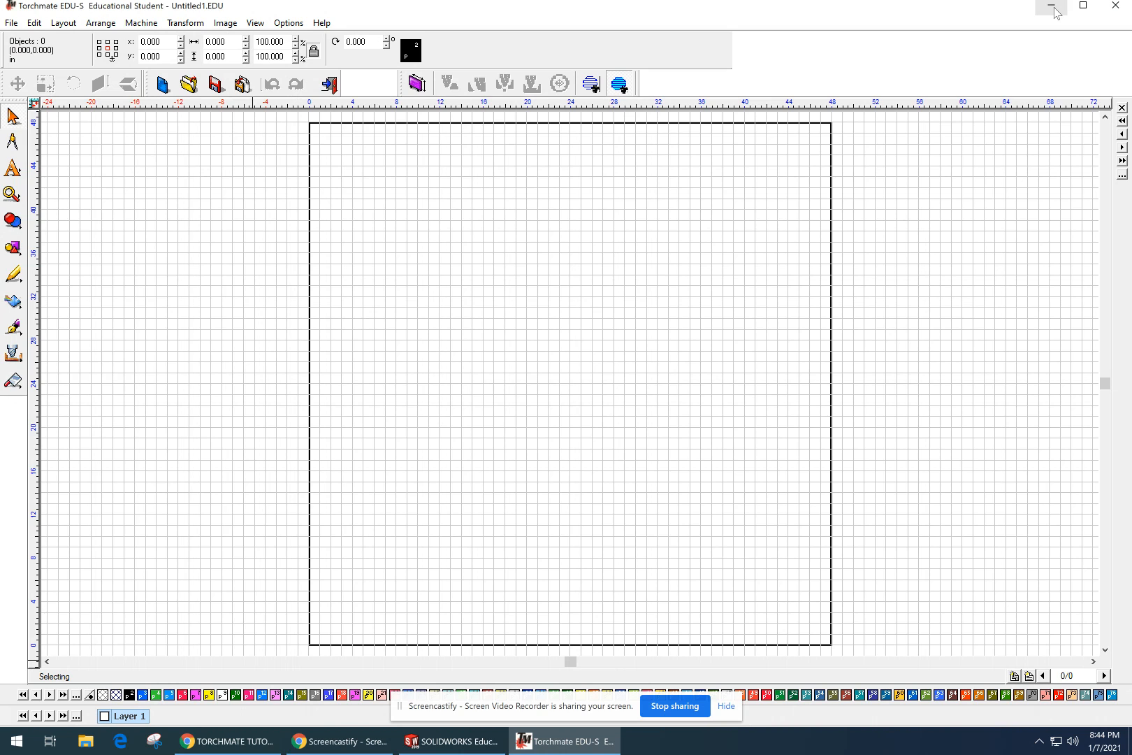
click(1053, 8)
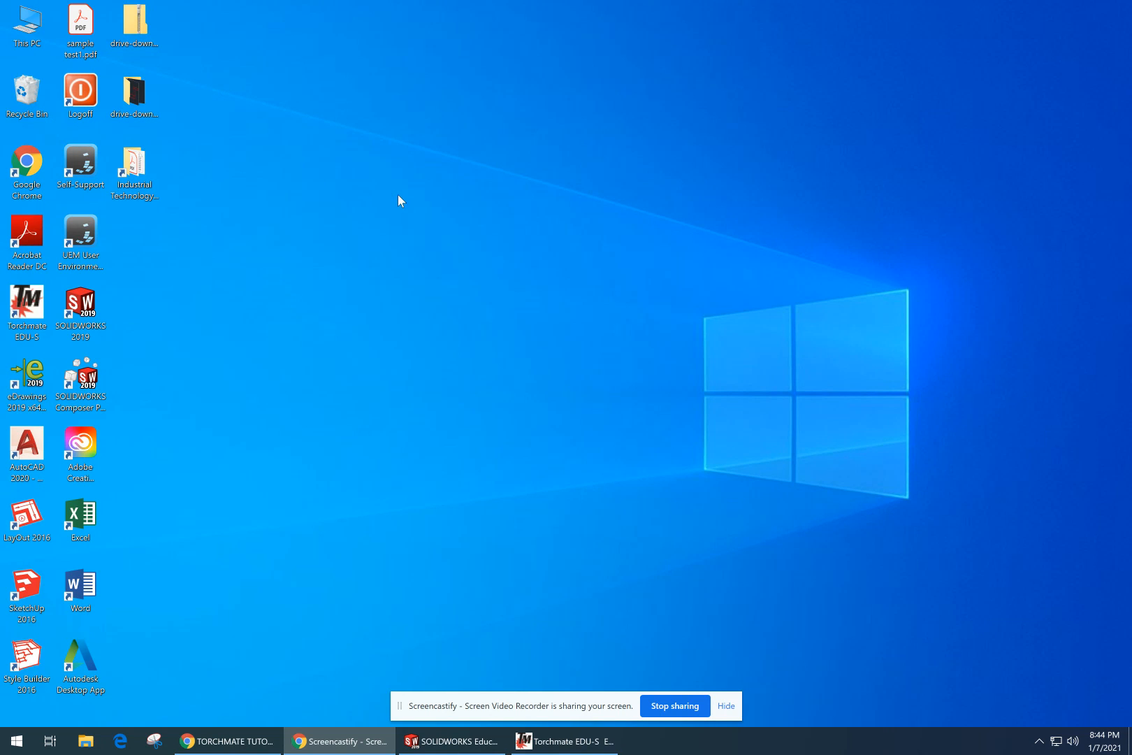
double_click(27, 28)
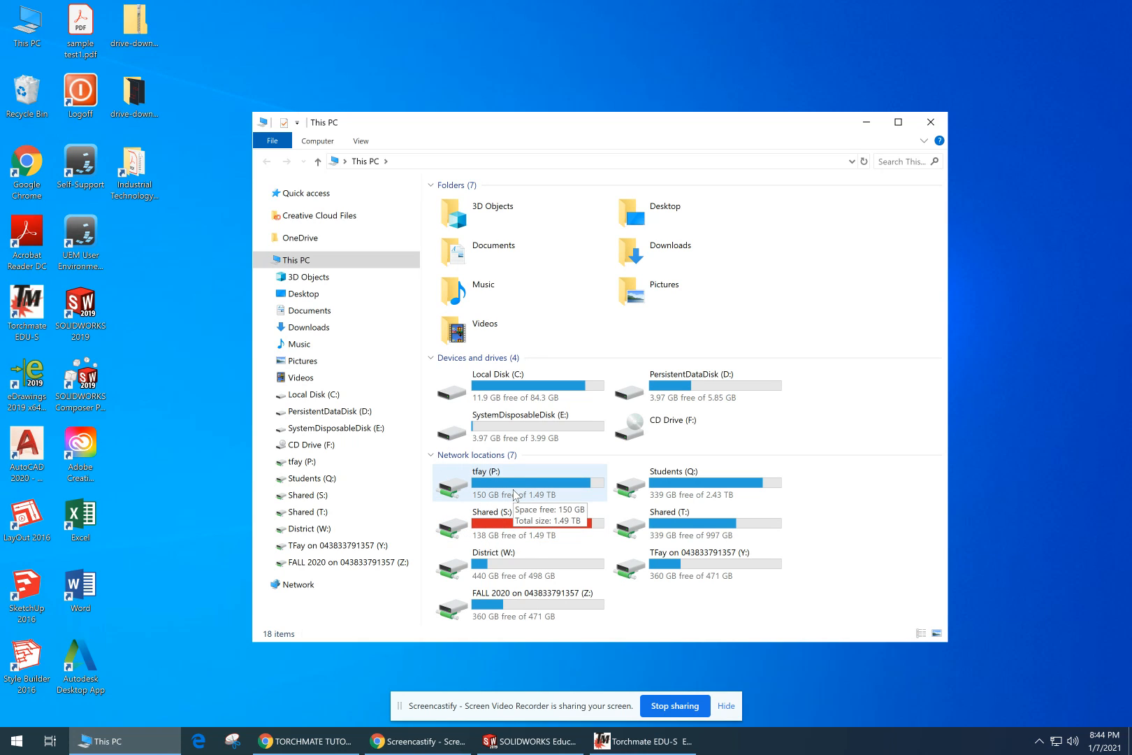
double_click(508, 524)
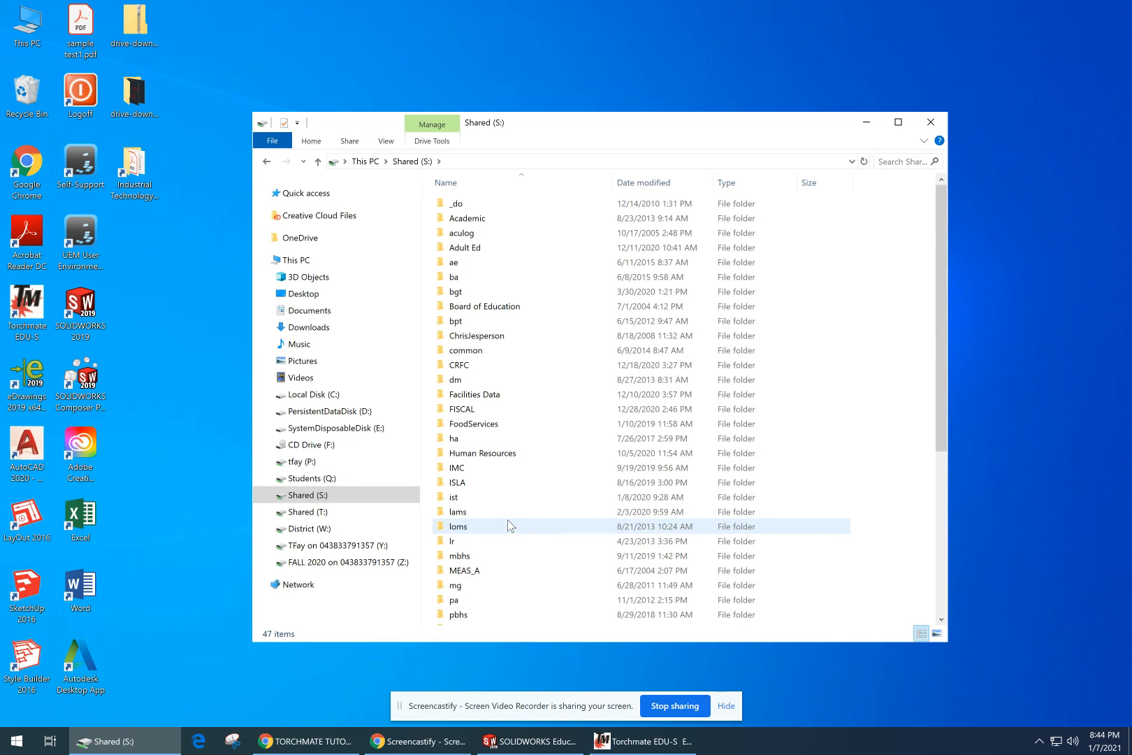
scroll(508, 526, down, 2)
scroll(508, 526, down, 2)
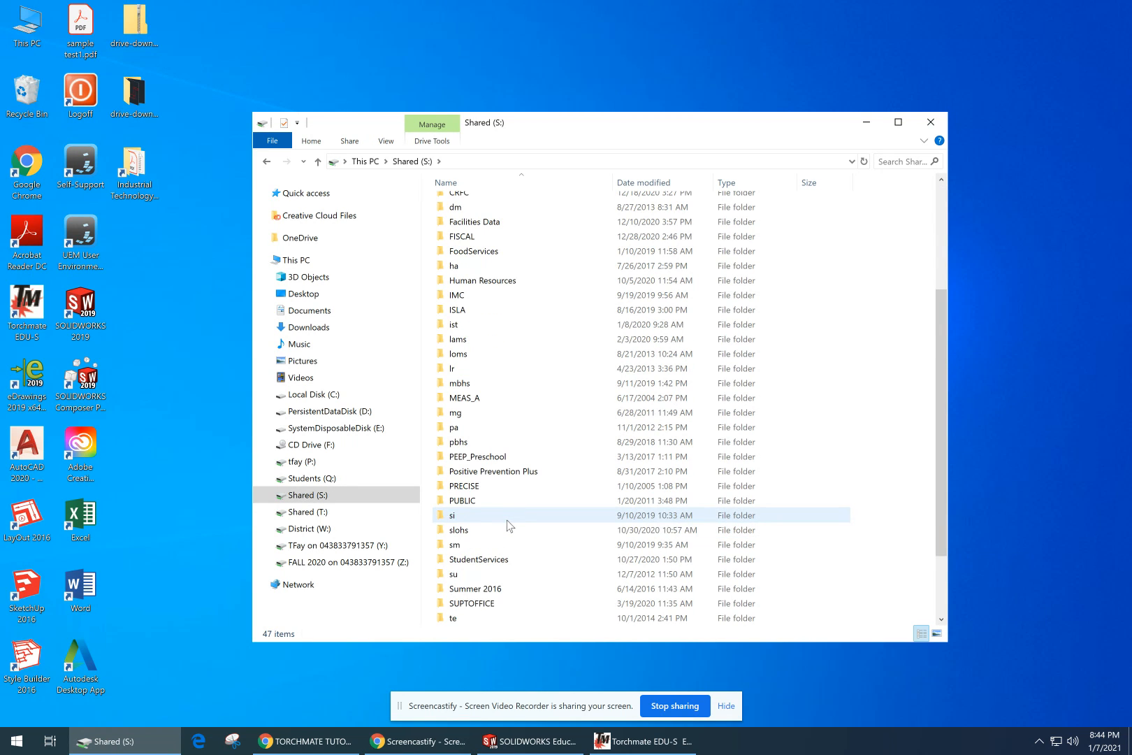
double_click(458, 529)
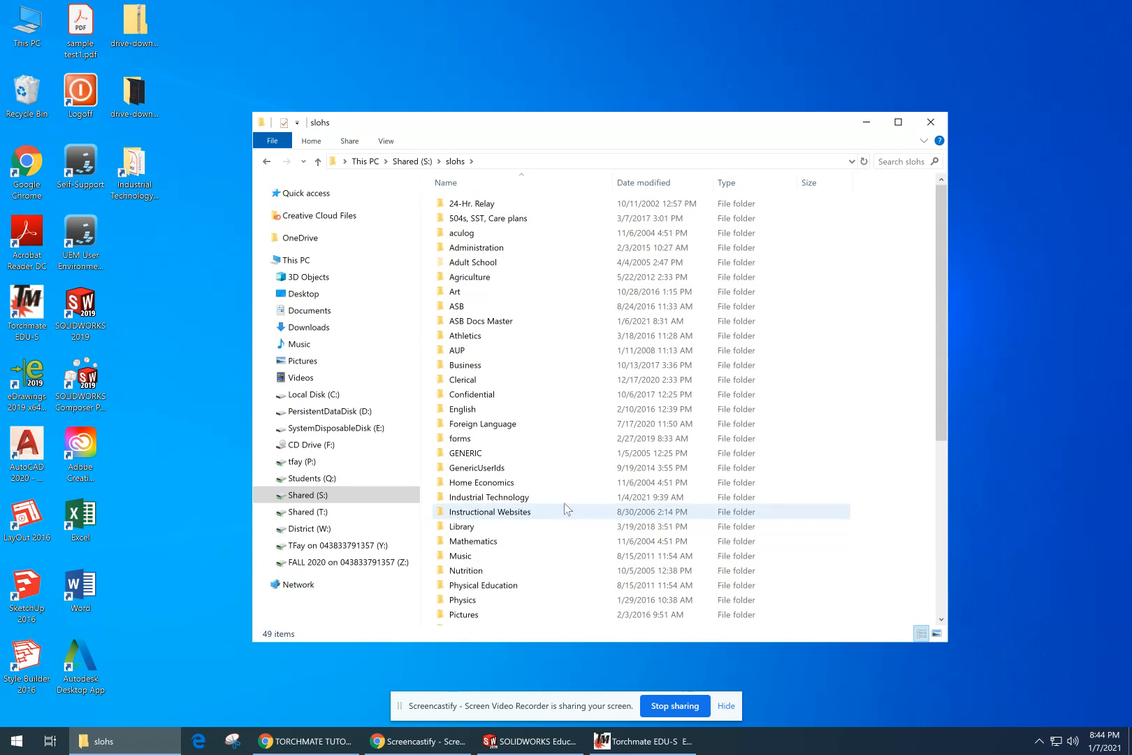
double_click(513, 498)
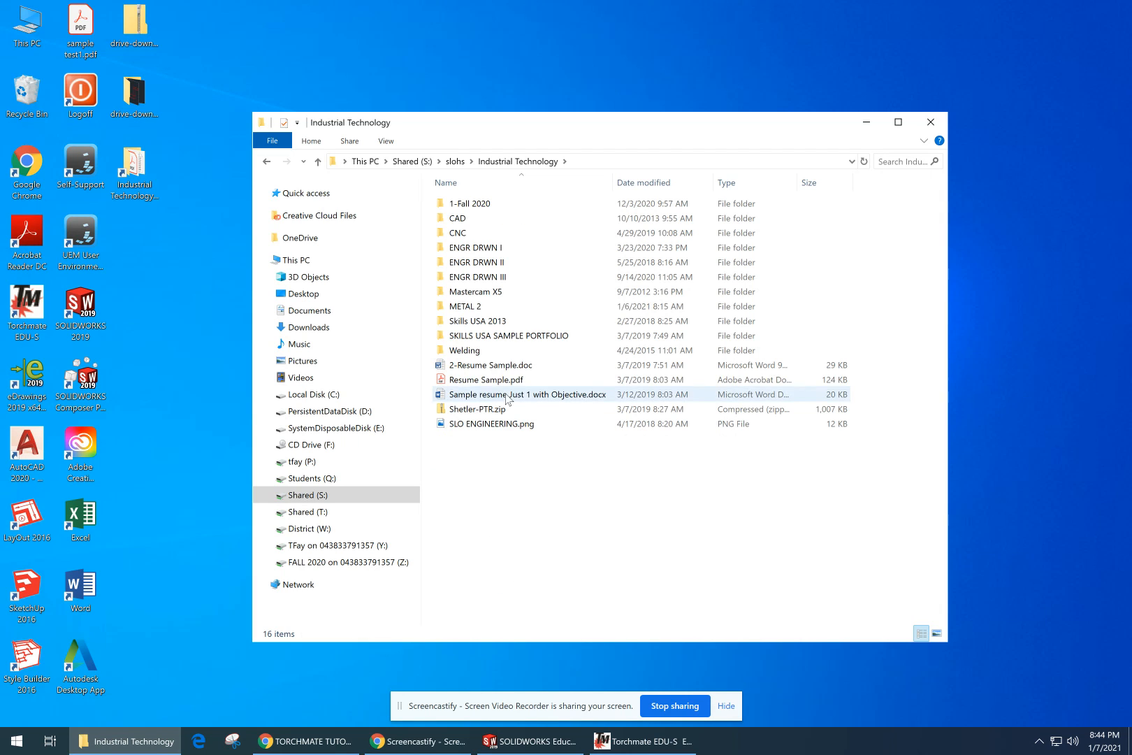
double_click(471, 312)
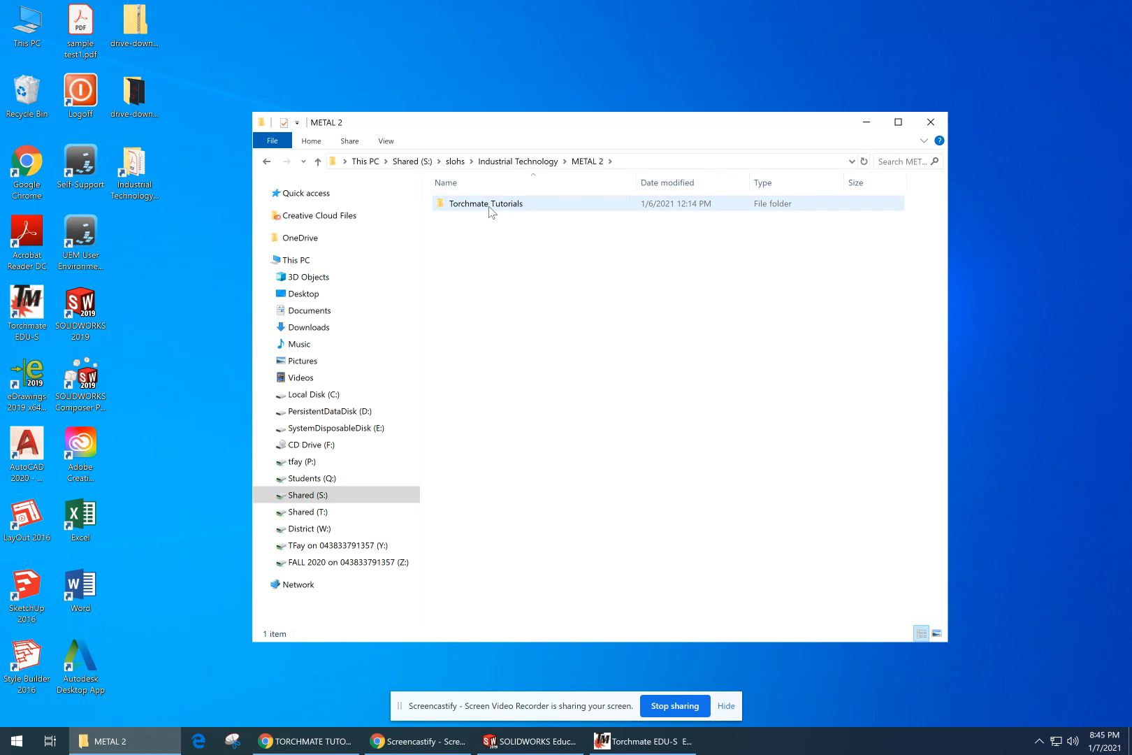
double_click(491, 210)
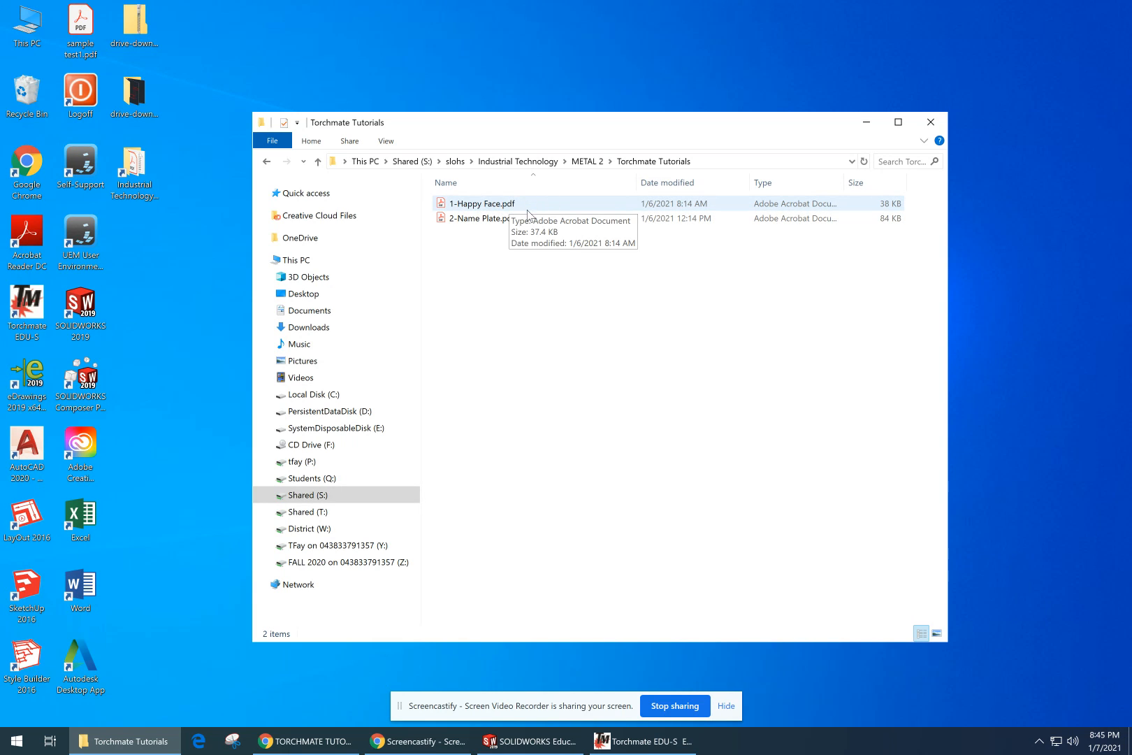
double_click(471, 221)
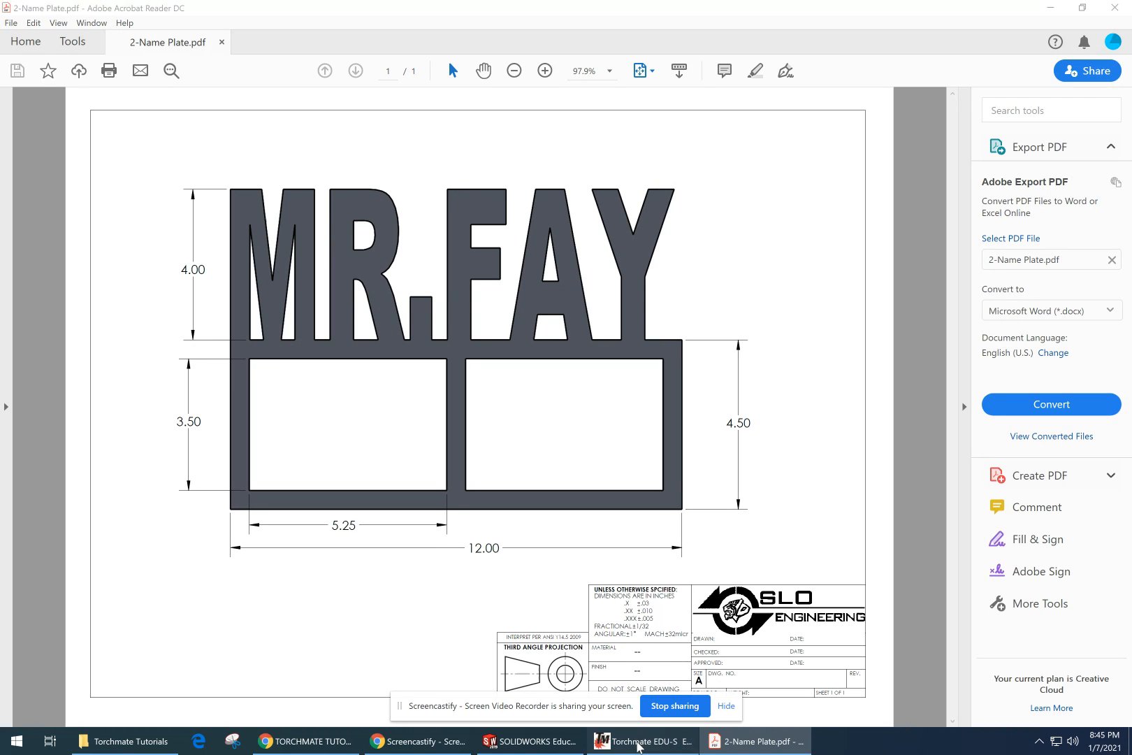
Step: In Torchmate, compose a text paragraph in a frame about 29 by 13 inches, entering the title and surname in capitals
click(644, 740)
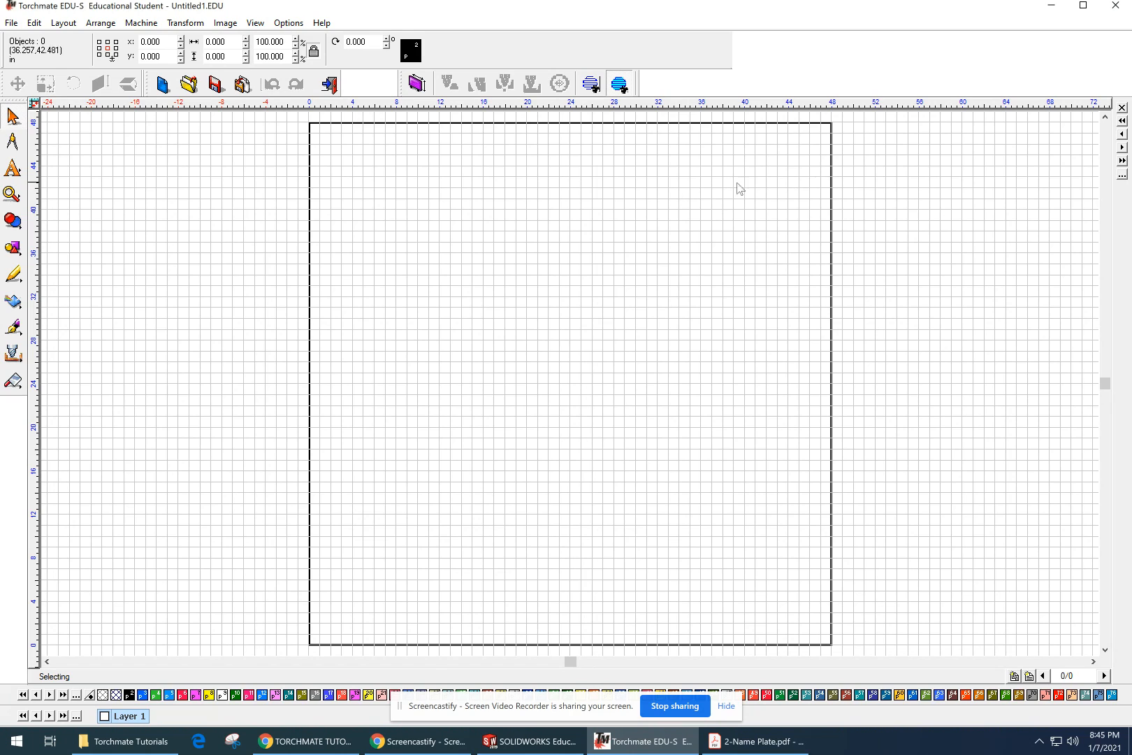
click(14, 167)
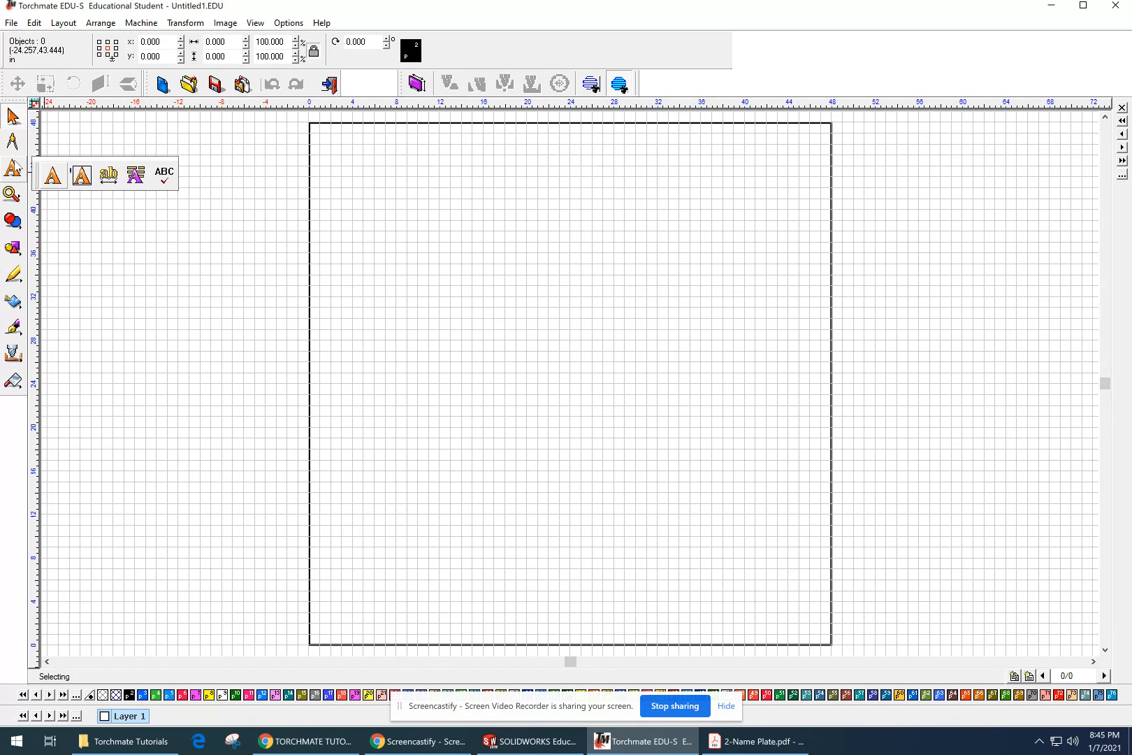
click(53, 174)
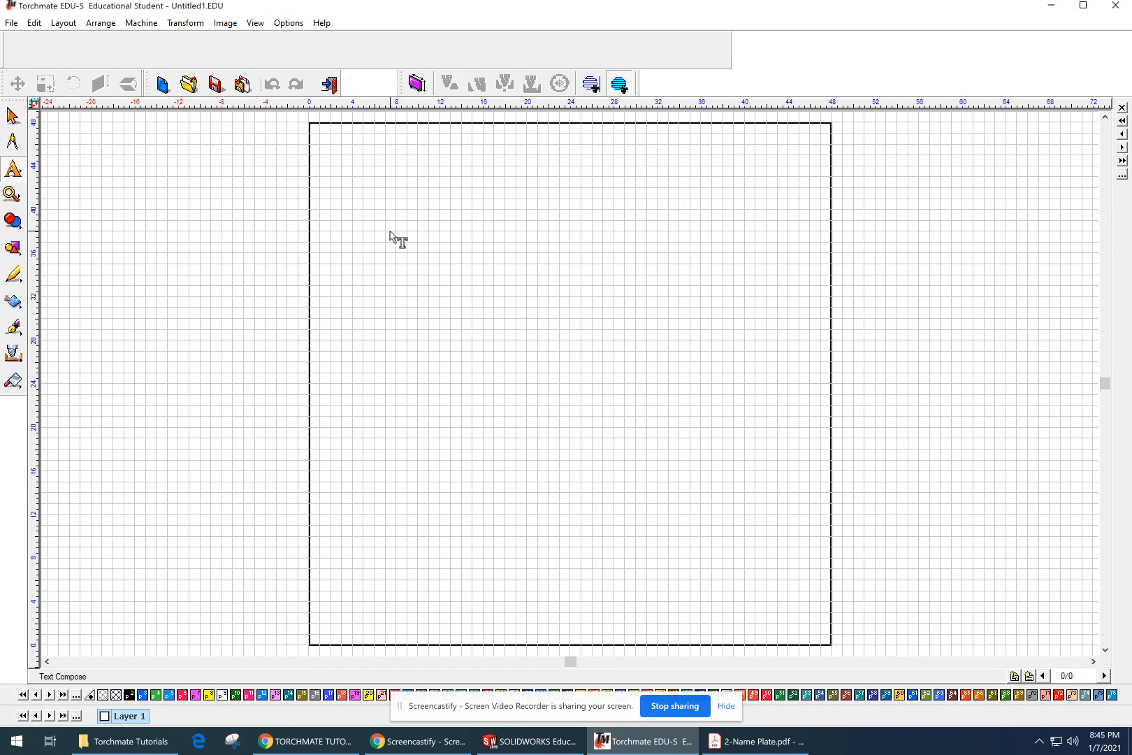
drag(390, 232, 707, 372)
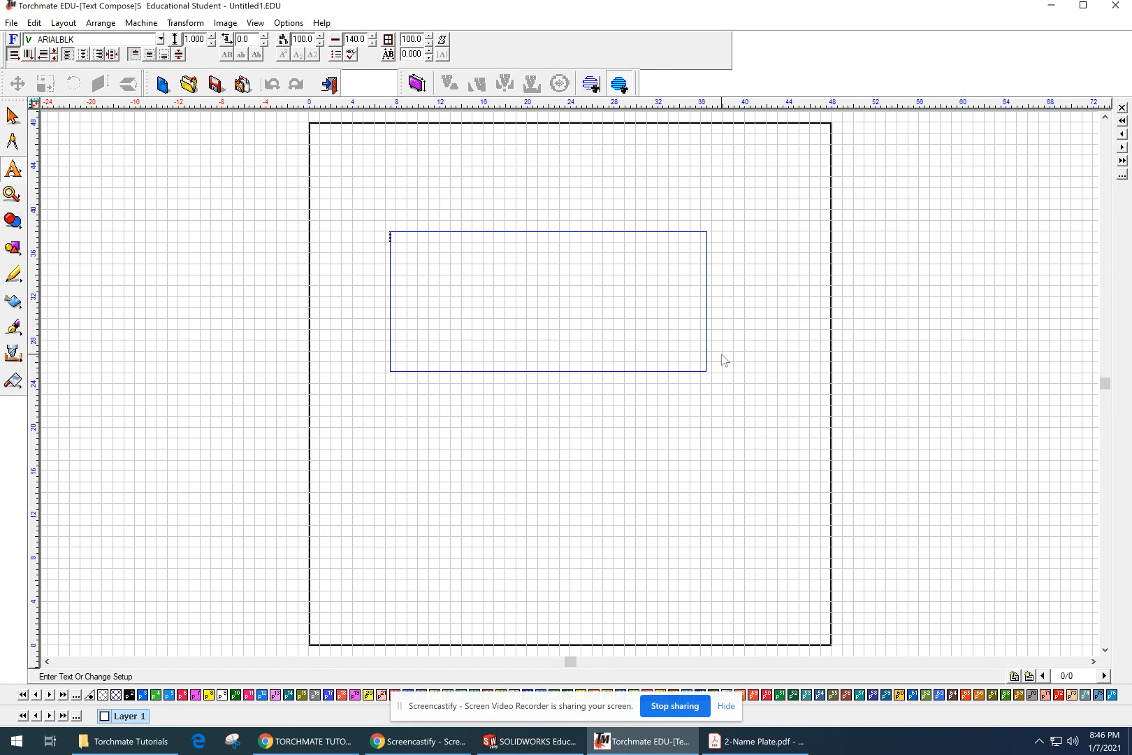
text(m)
key(BackSpace)
text(MR.FAY)
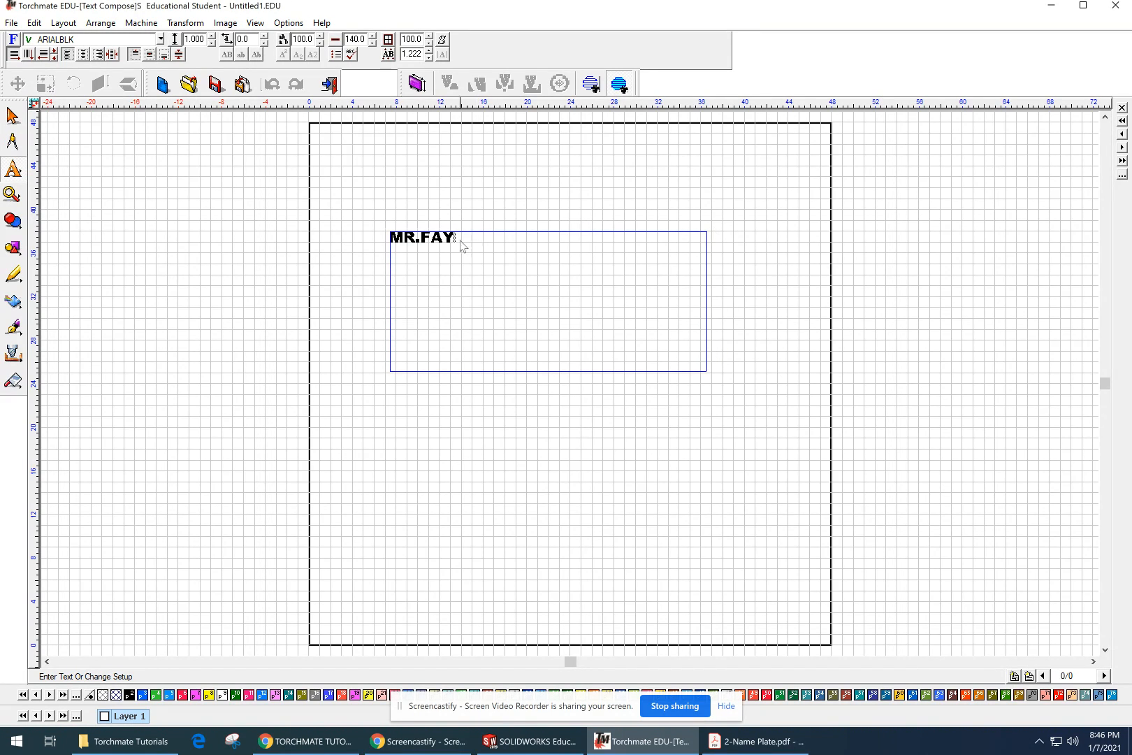
click(627, 197)
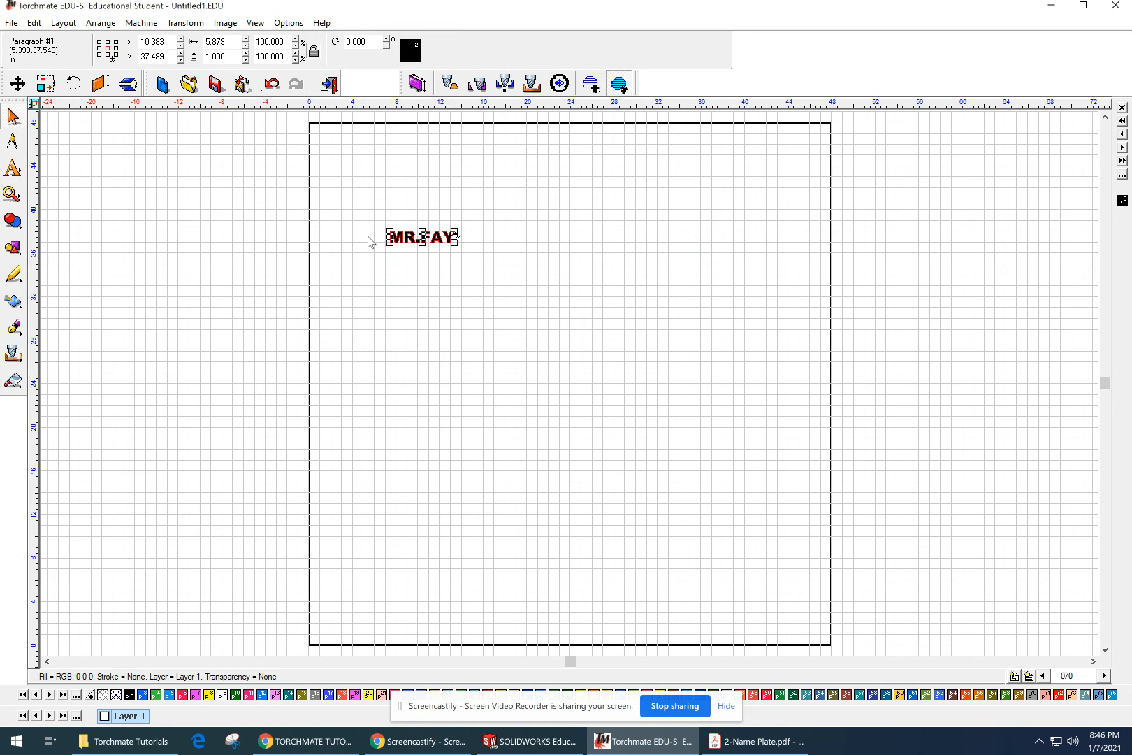
Step: Turn off proportional scaling for the selected name text
scroll(447, 241, up, 3)
scroll(474, 315, down, 3)
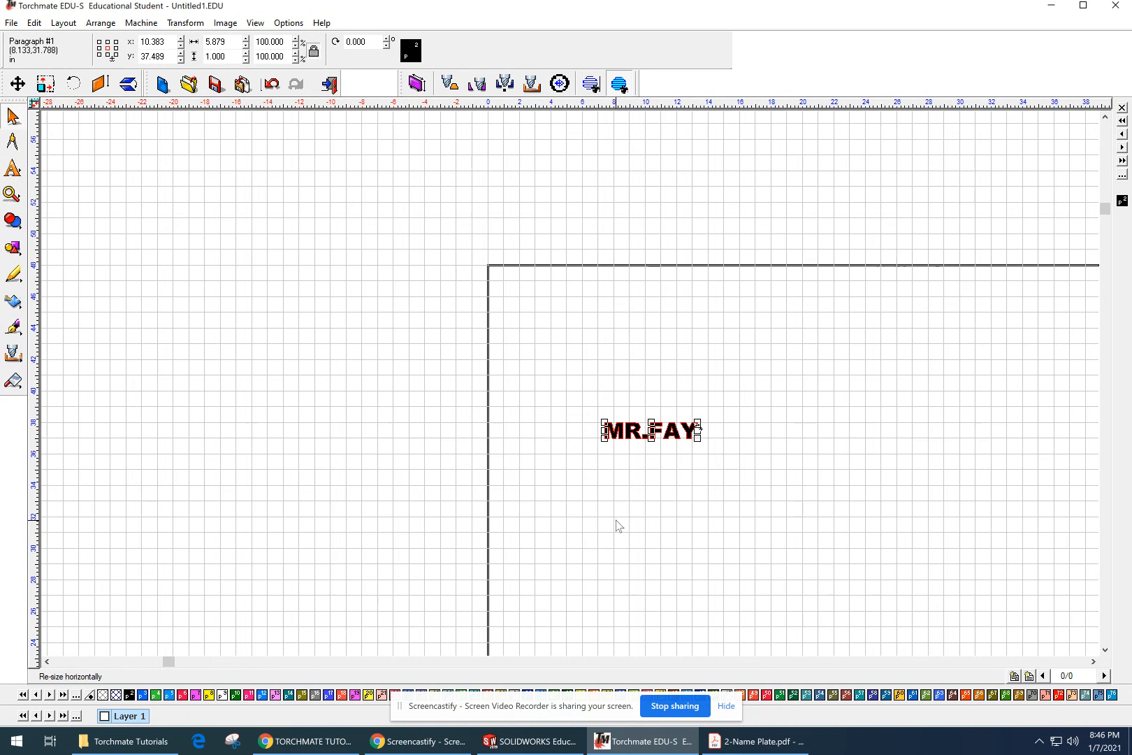
scroll(660, 443, up, 2)
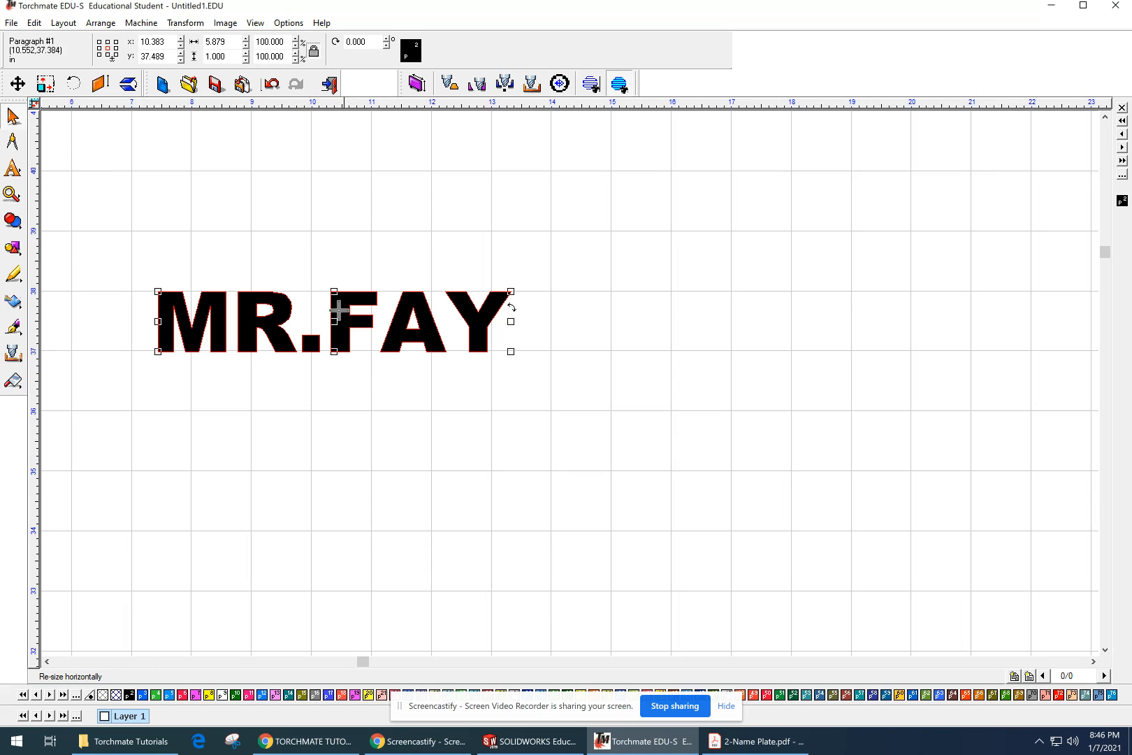
click(339, 255)
click(339, 316)
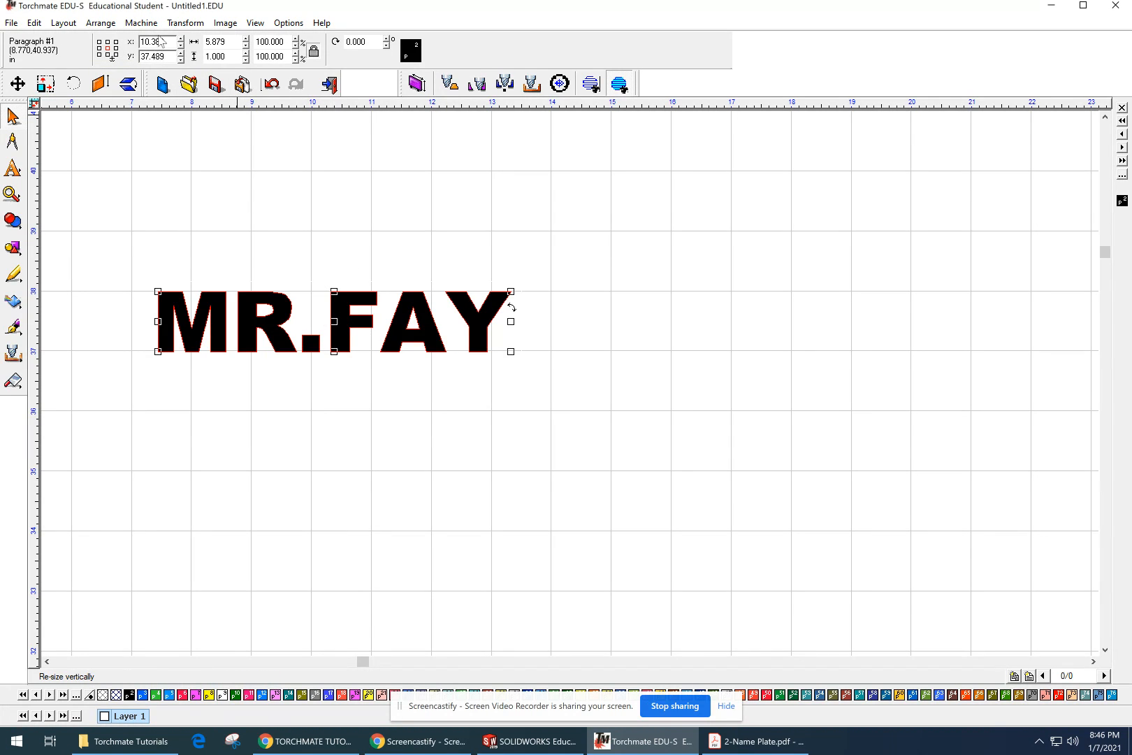
double_click(236, 44)
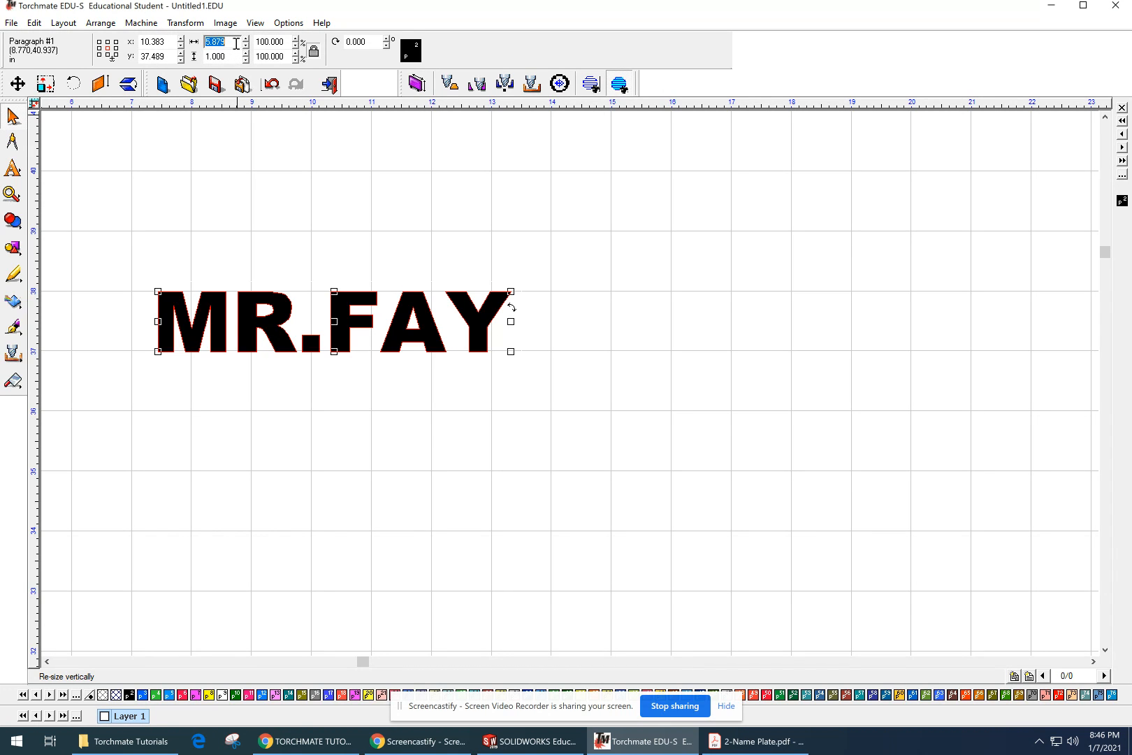
click(319, 54)
click(318, 53)
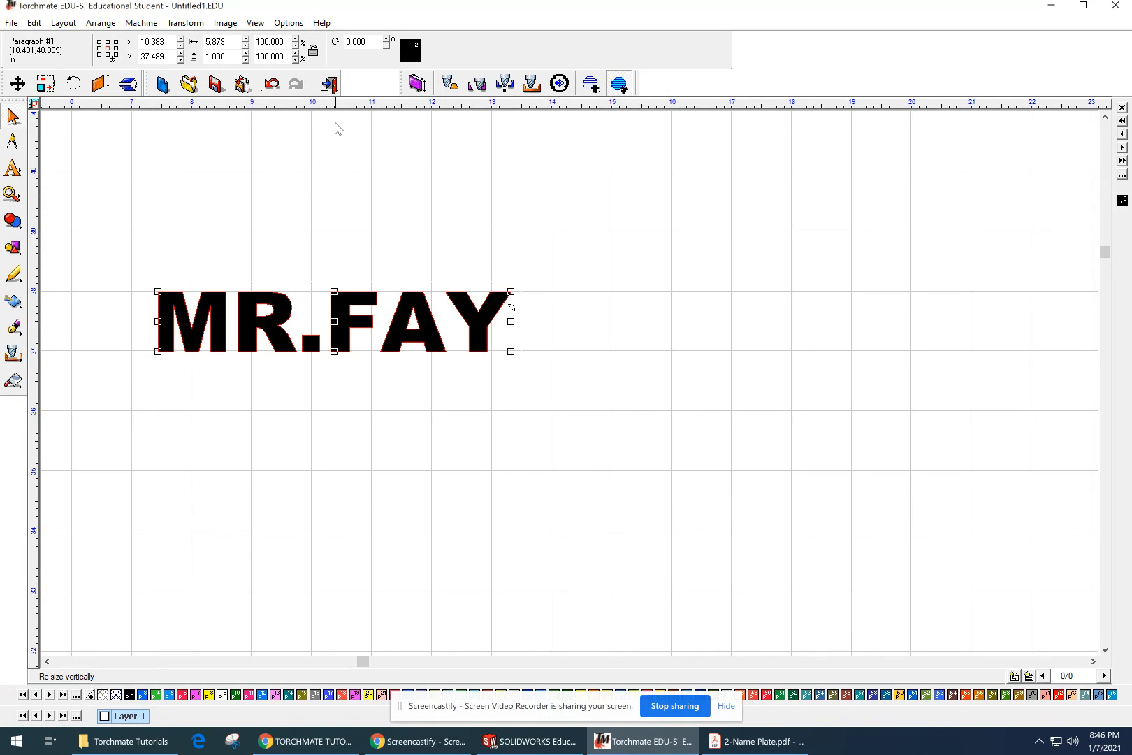
Step: Set the name text's height to 4 inches and its width to 12 inches
double_click(225, 55)
text(4)
key(Return)
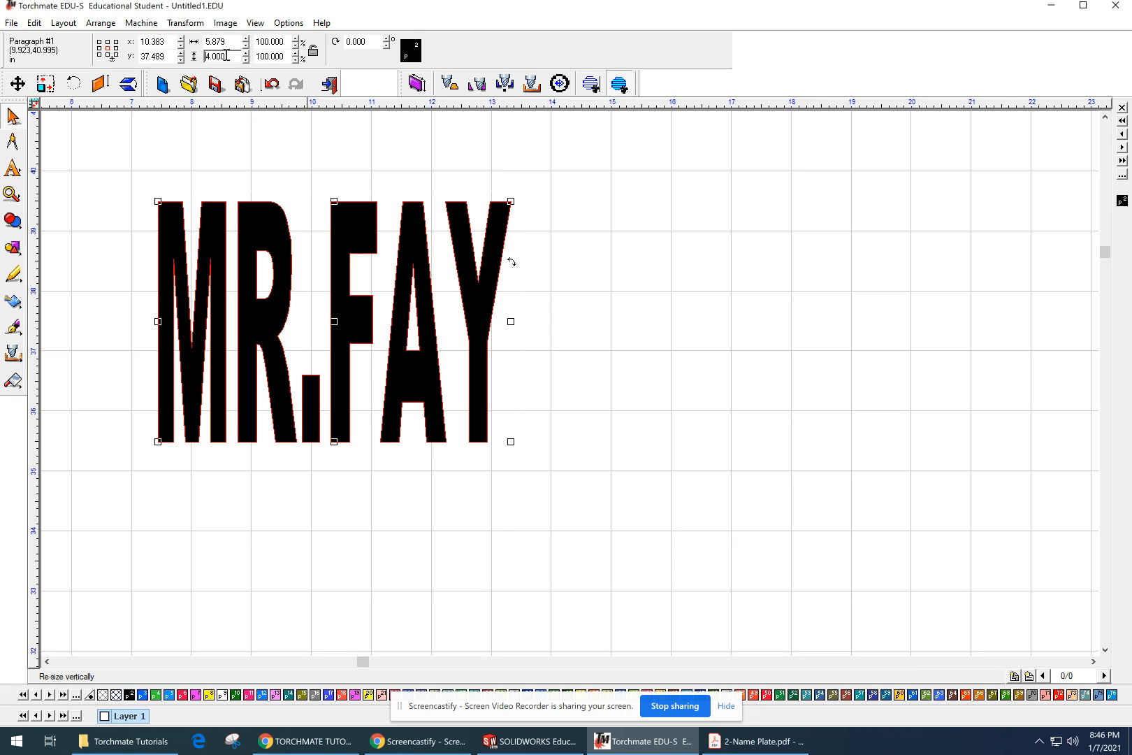
double_click(234, 40)
text(12)
key(Return)
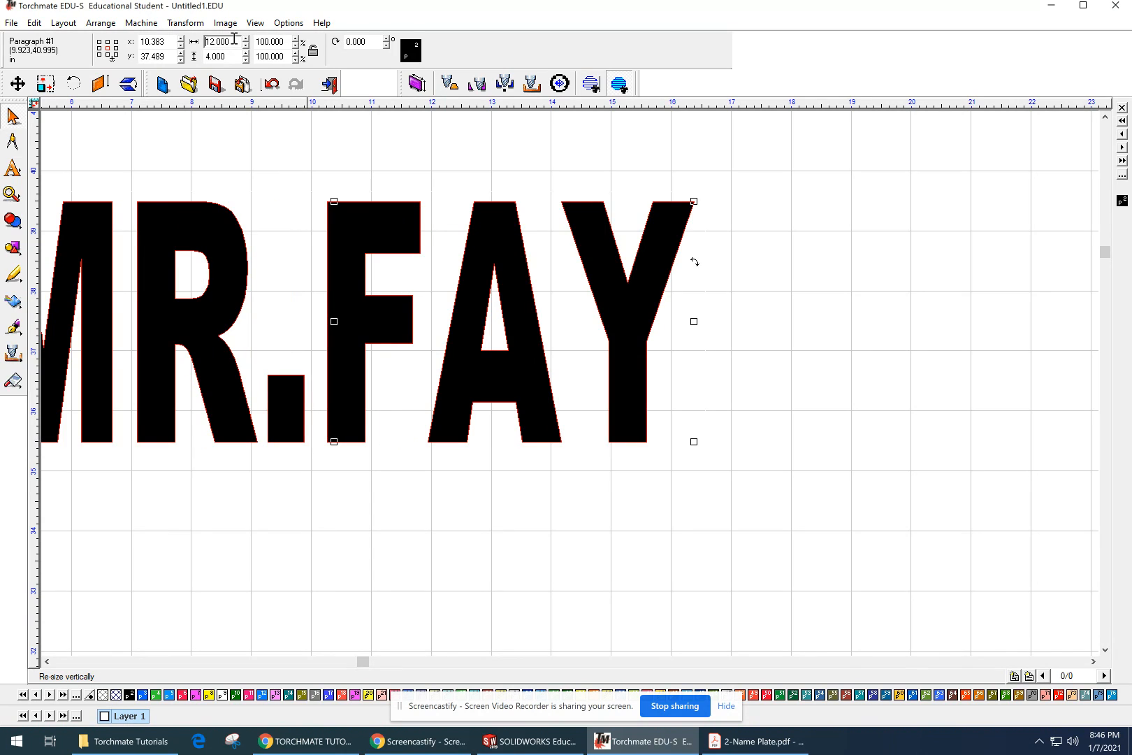
Step: Set the name text's X position to 10 inches and deselect it
scroll(246, 213, down, 3)
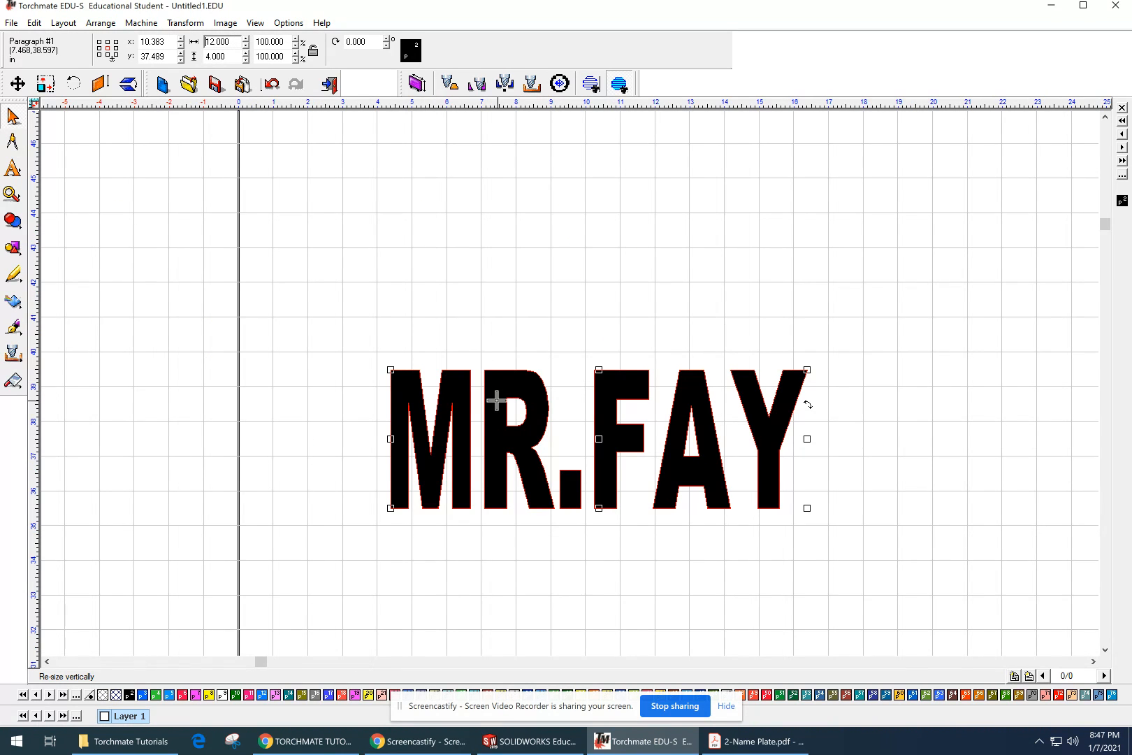
mouse_move(560, 501)
middle_down()
mouse_move(548, 433)
mouse_move(493, 434)
middle_up()
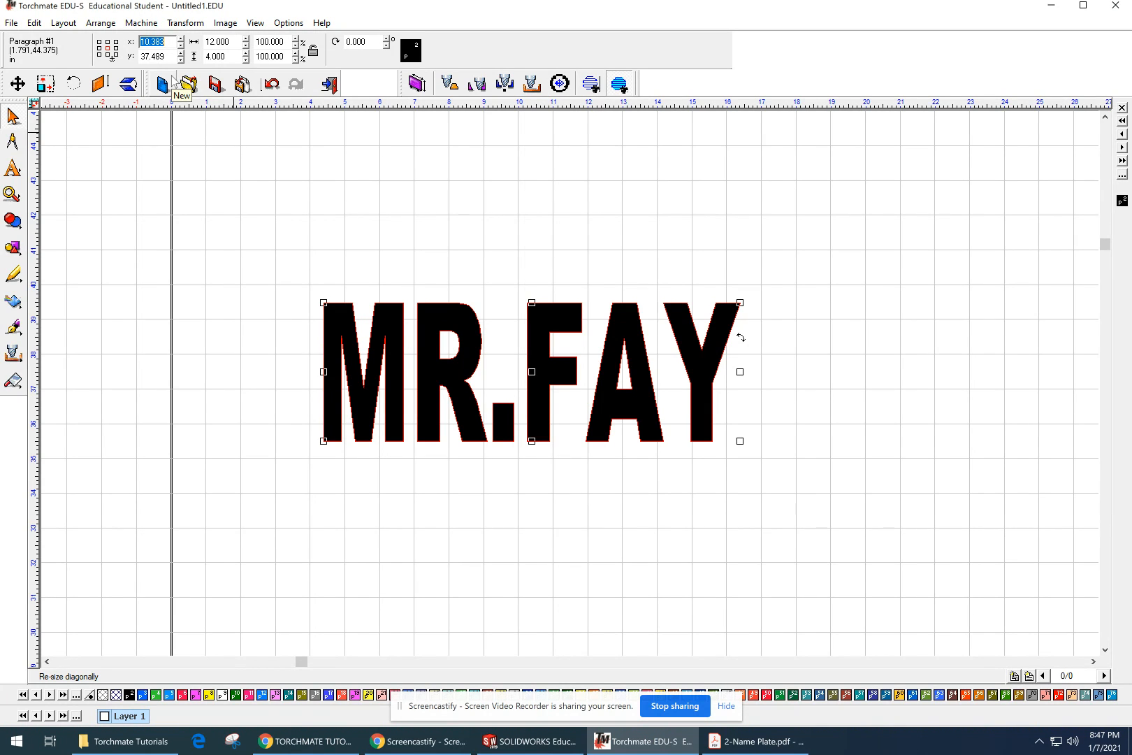
text(10)
key(Return)
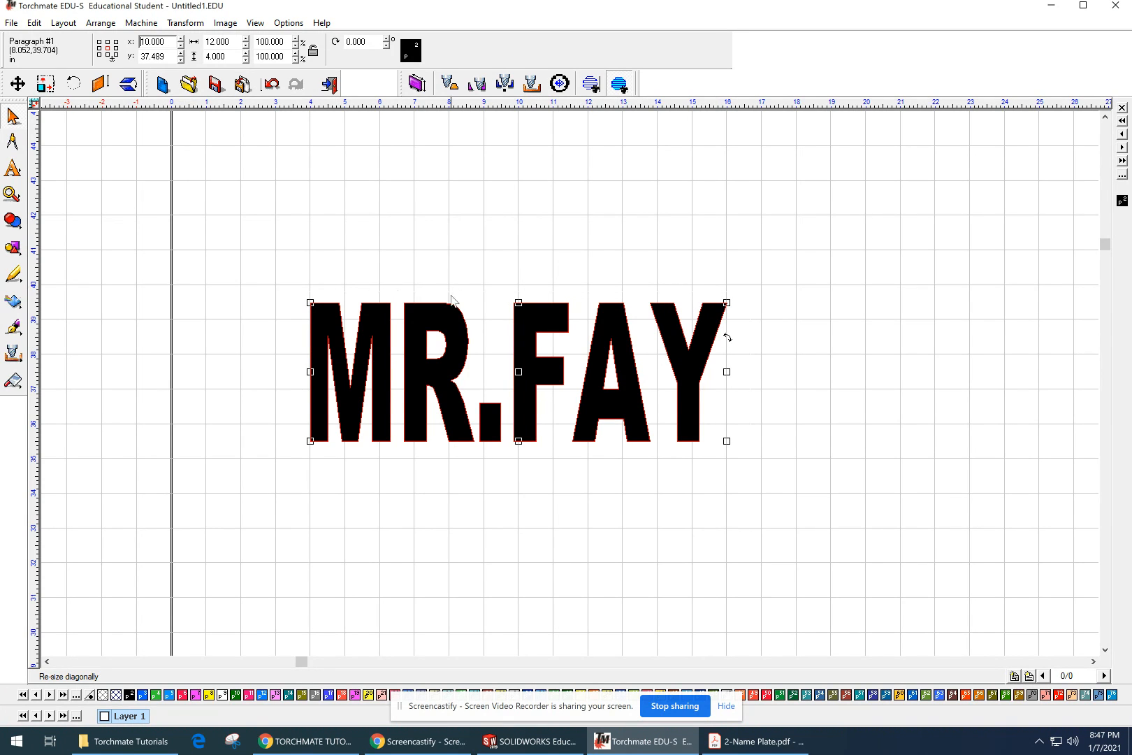
click(630, 245)
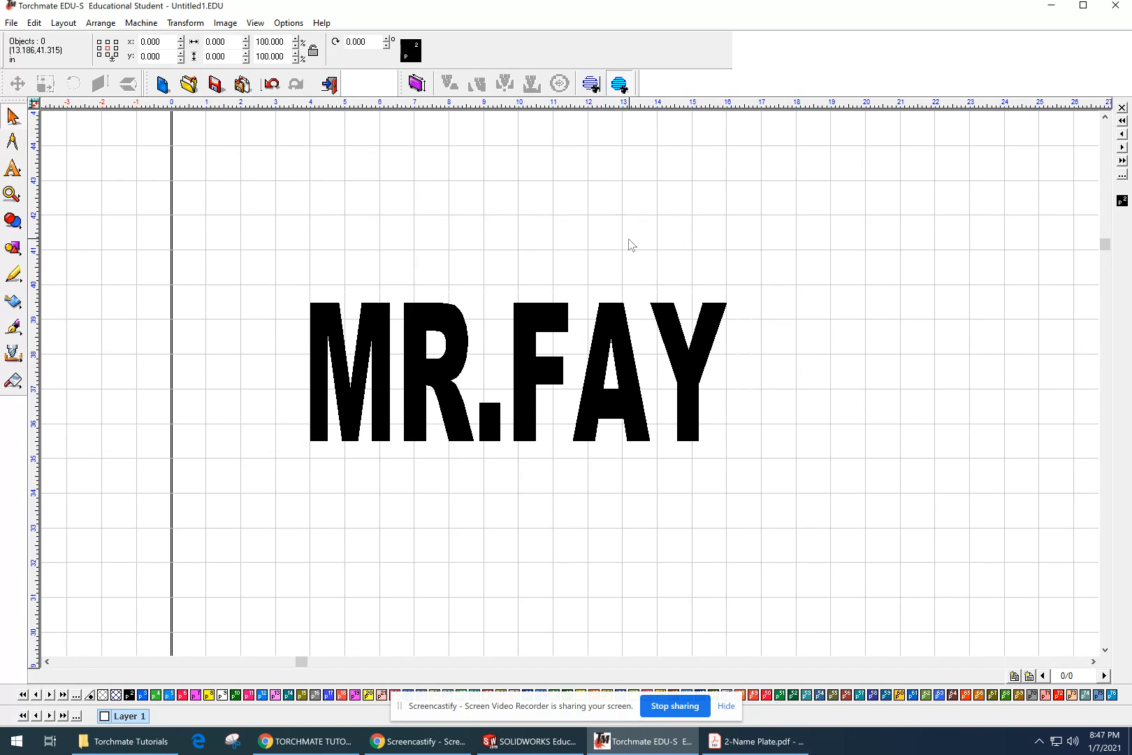
Step: Open the name text for editing and select all of its characters
click(607, 316)
click(646, 221)
scroll(646, 215, down, 2)
middle_drag(614, 403, 606, 172)
click(527, 272)
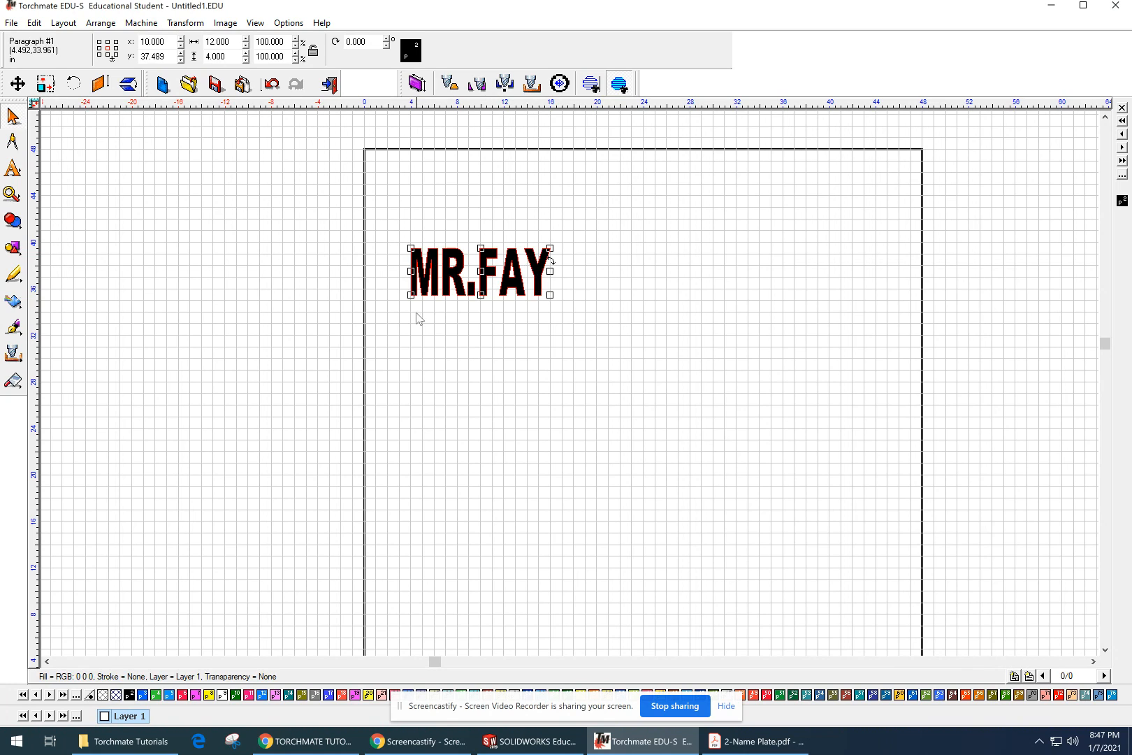
scroll(530, 273, up, 2)
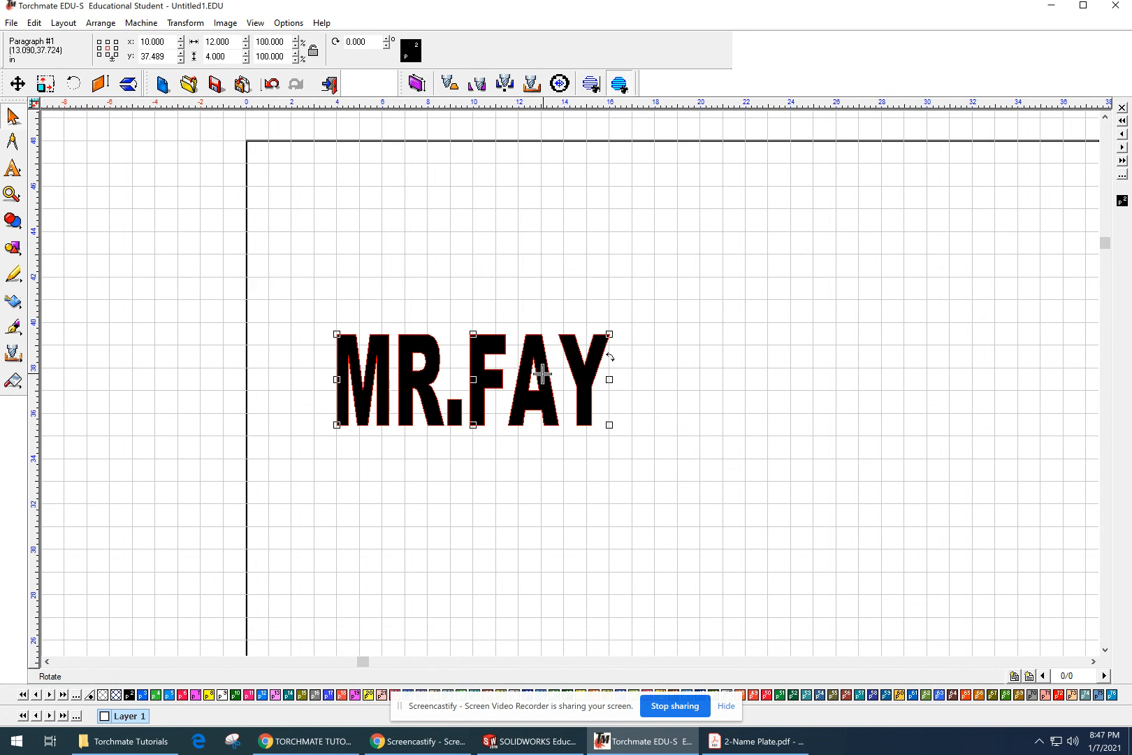
double_click(542, 374)
drag(614, 387, 321, 386)
click(562, 214)
double_click(494, 352)
drag(703, 384, 299, 375)
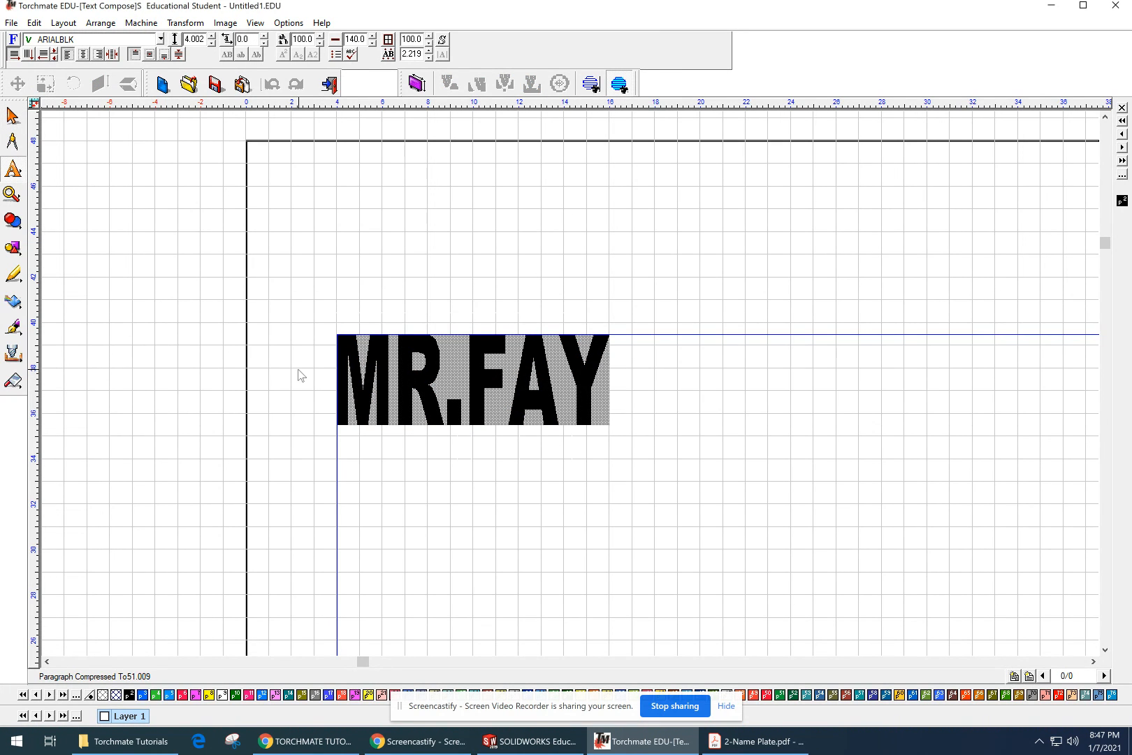
click(161, 40)
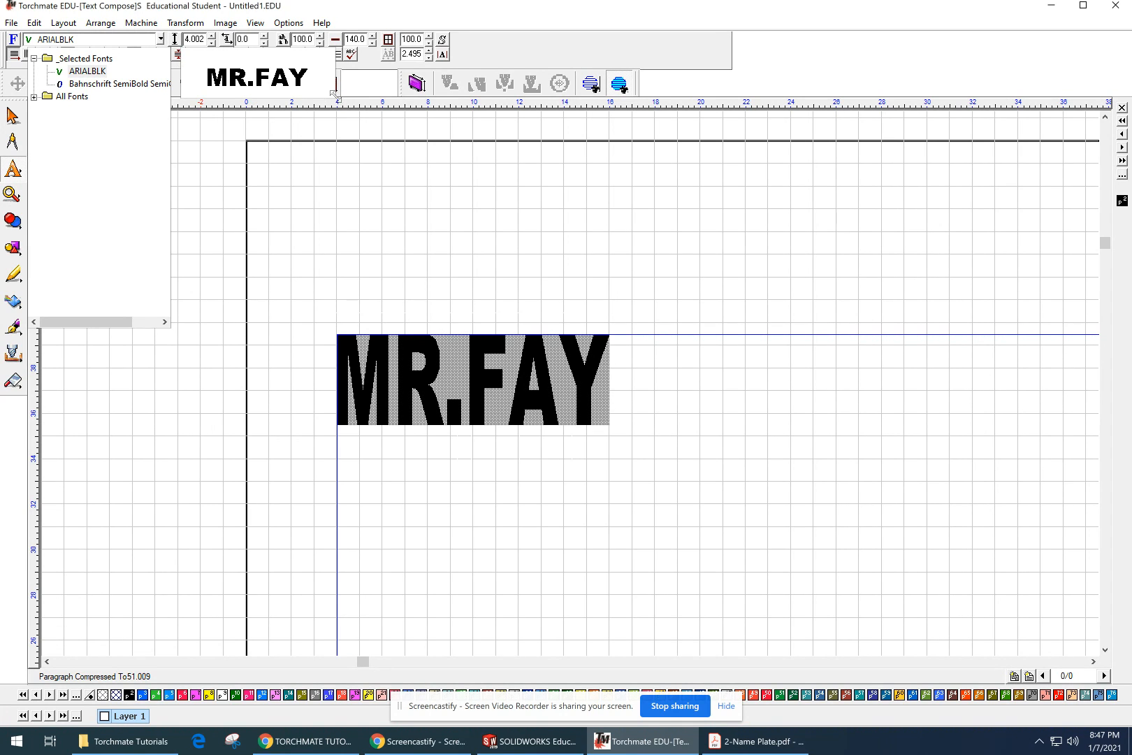
drag(333, 93, 594, 270)
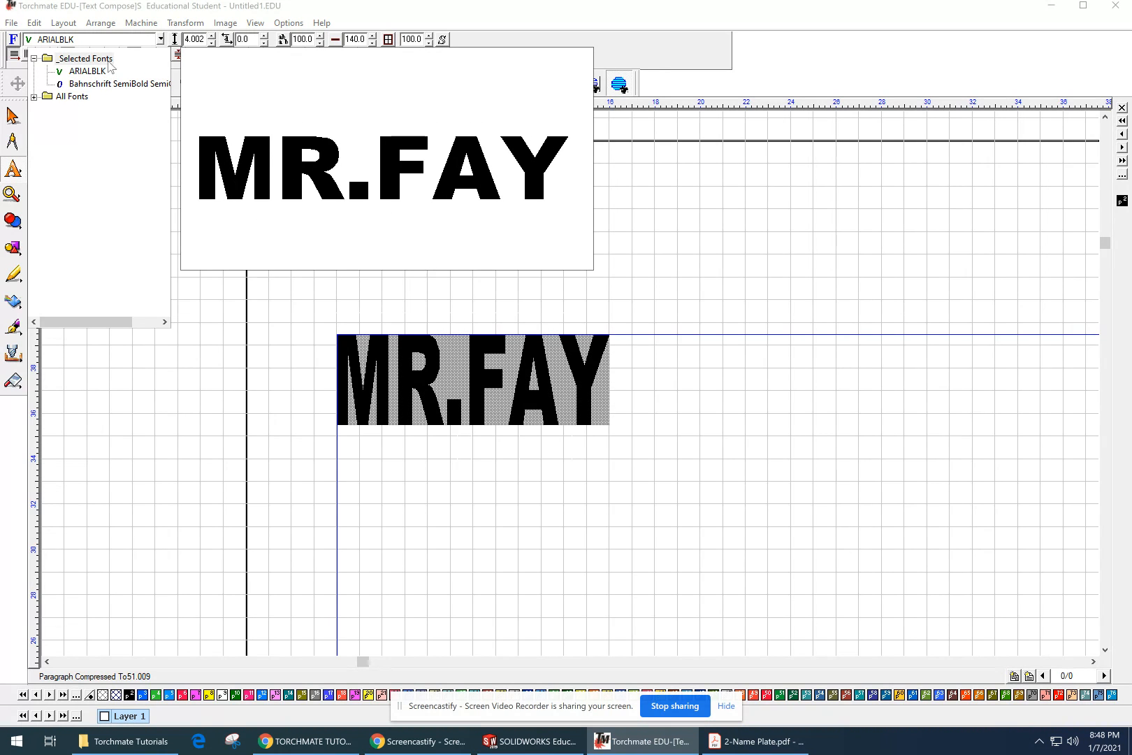
click(34, 97)
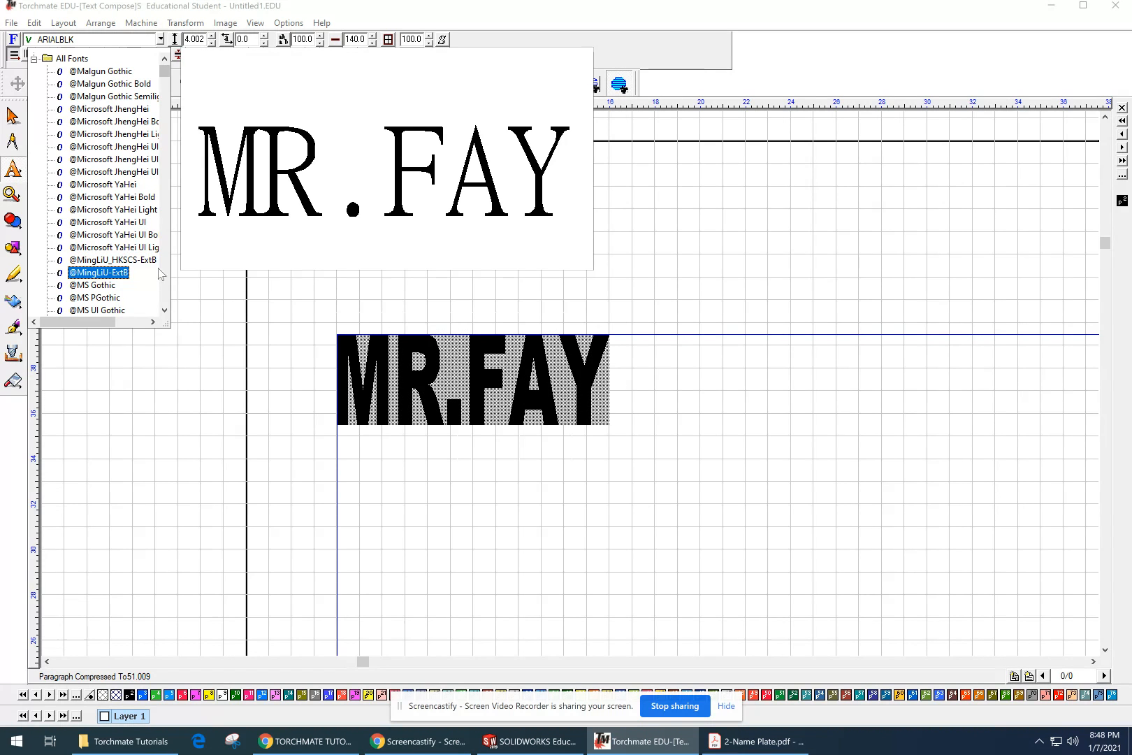
click(105, 260)
click(618, 476)
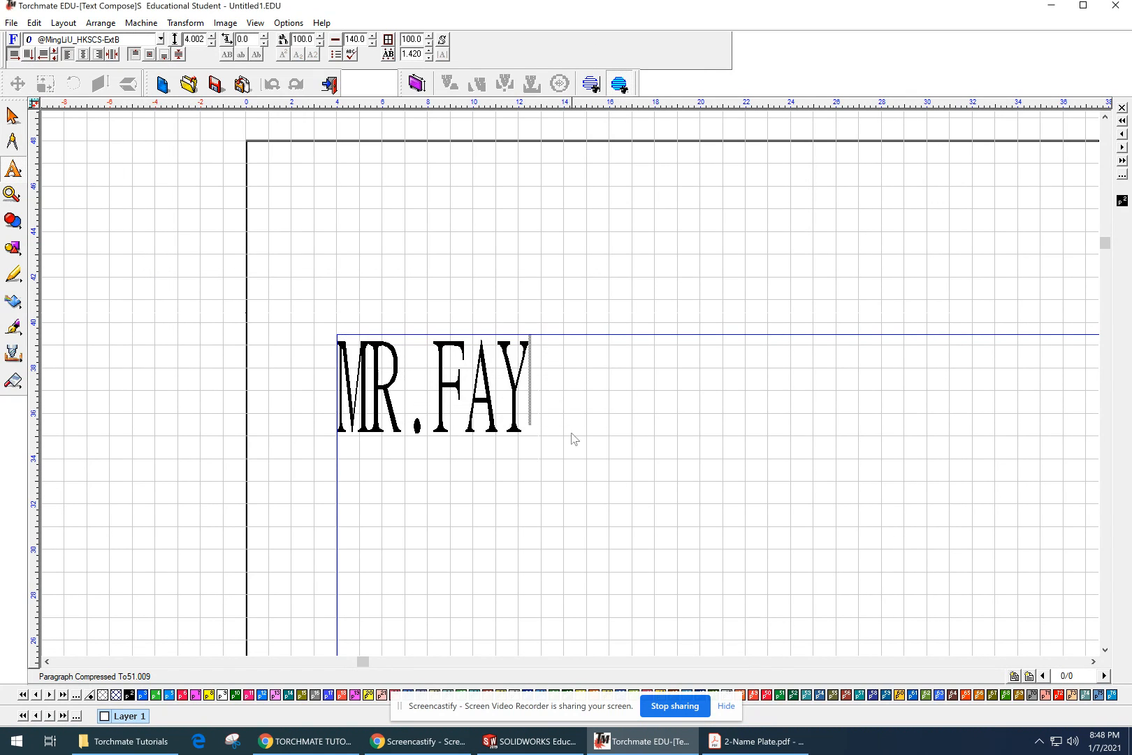
scroll(517, 363, down, 3)
scroll(574, 389, up, 5)
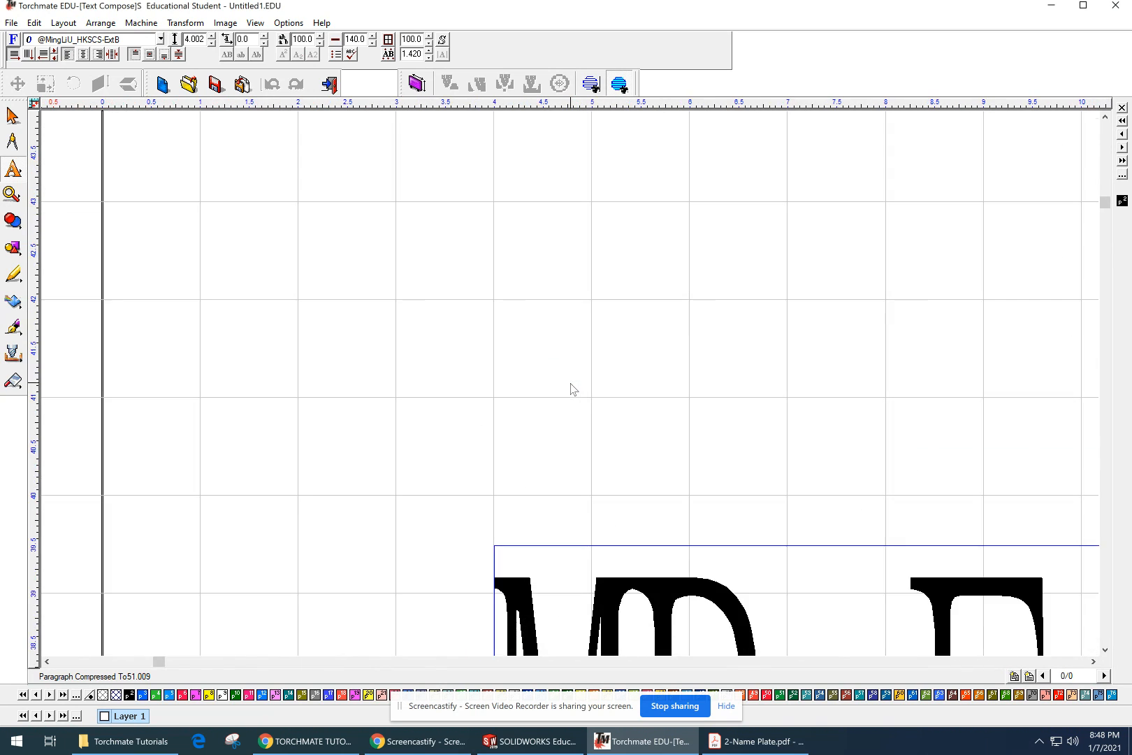
Step: Browse the full font list and preview typefaces for the name text, from the Microsoft fonts through the Baskerville and Bell MT entries
scroll(573, 389, down, 3)
scroll(753, 482, up, 2)
scroll(732, 472, down, 2)
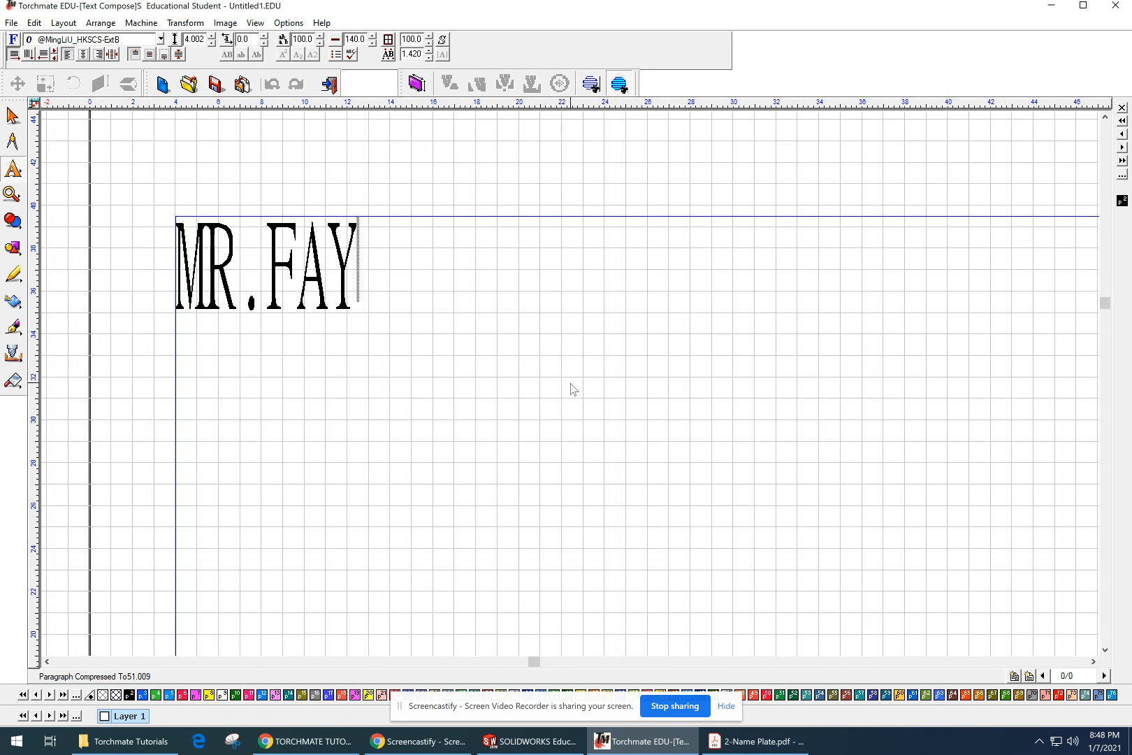
scroll(571, 389, up, 2)
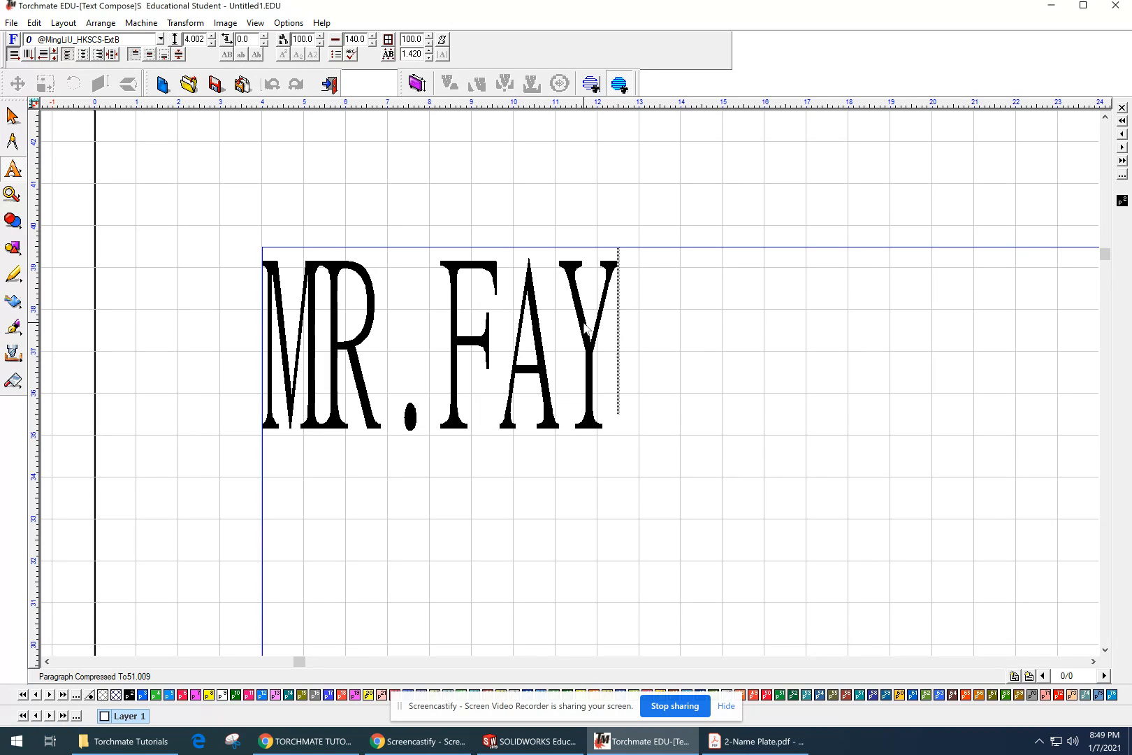
click(161, 40)
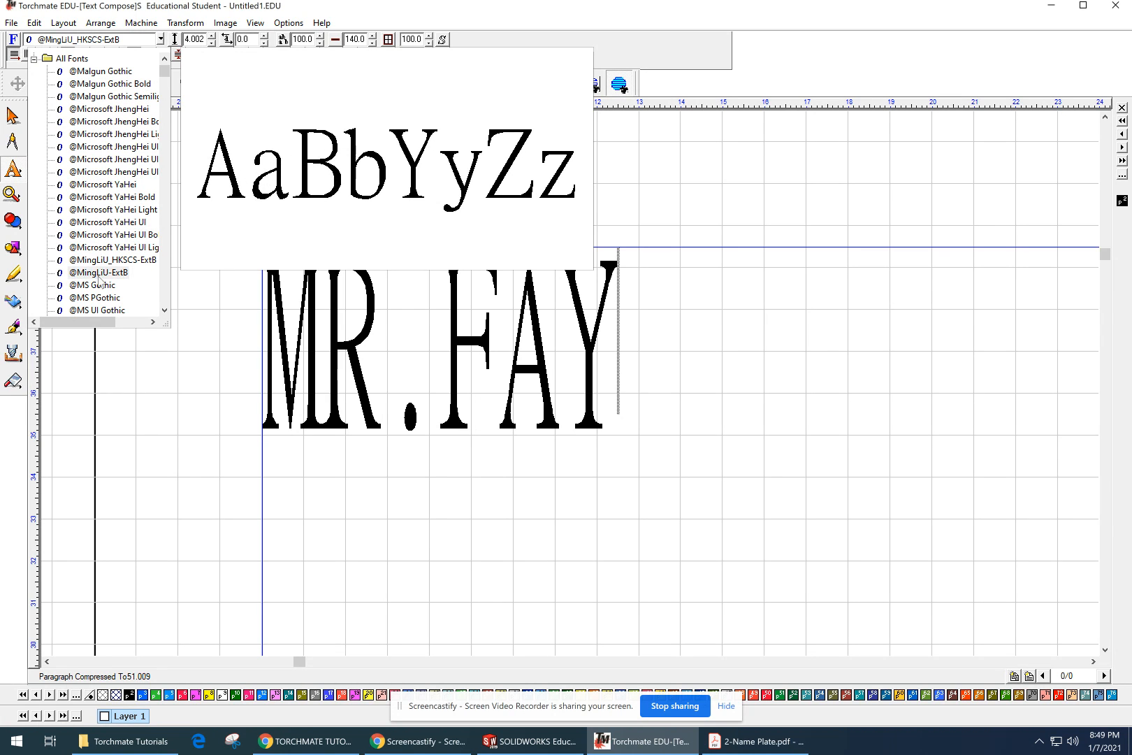
scroll(100, 288, down, 3)
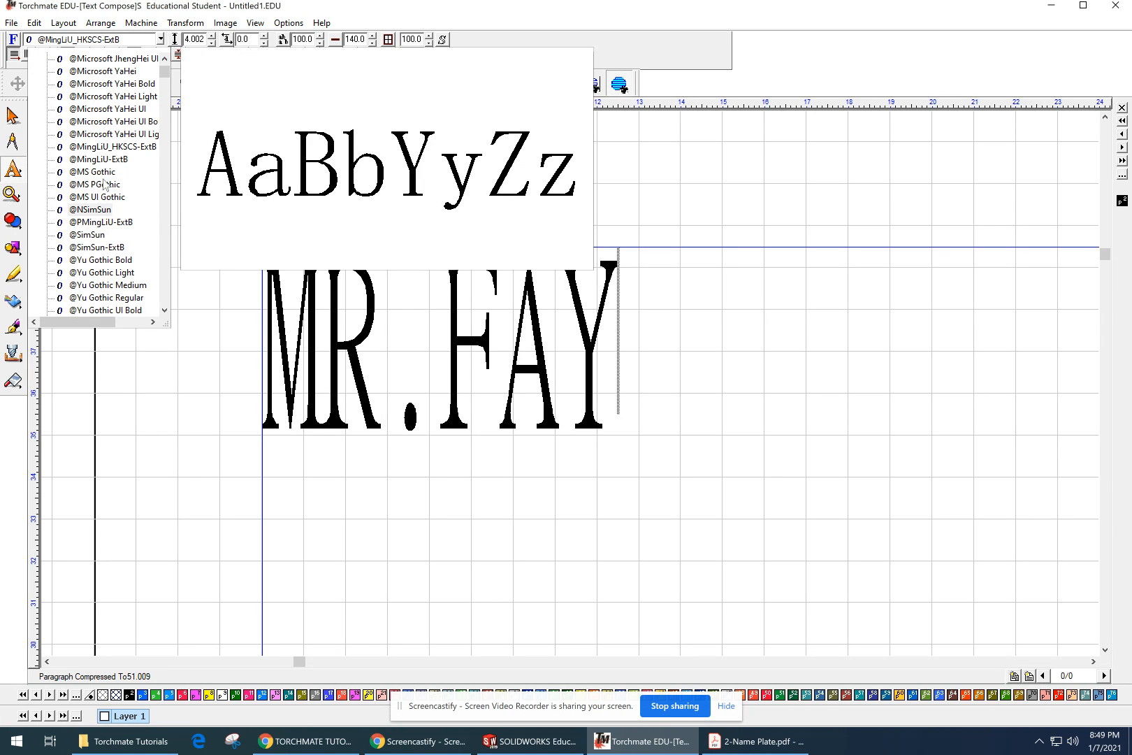
scroll(102, 250, down, 5)
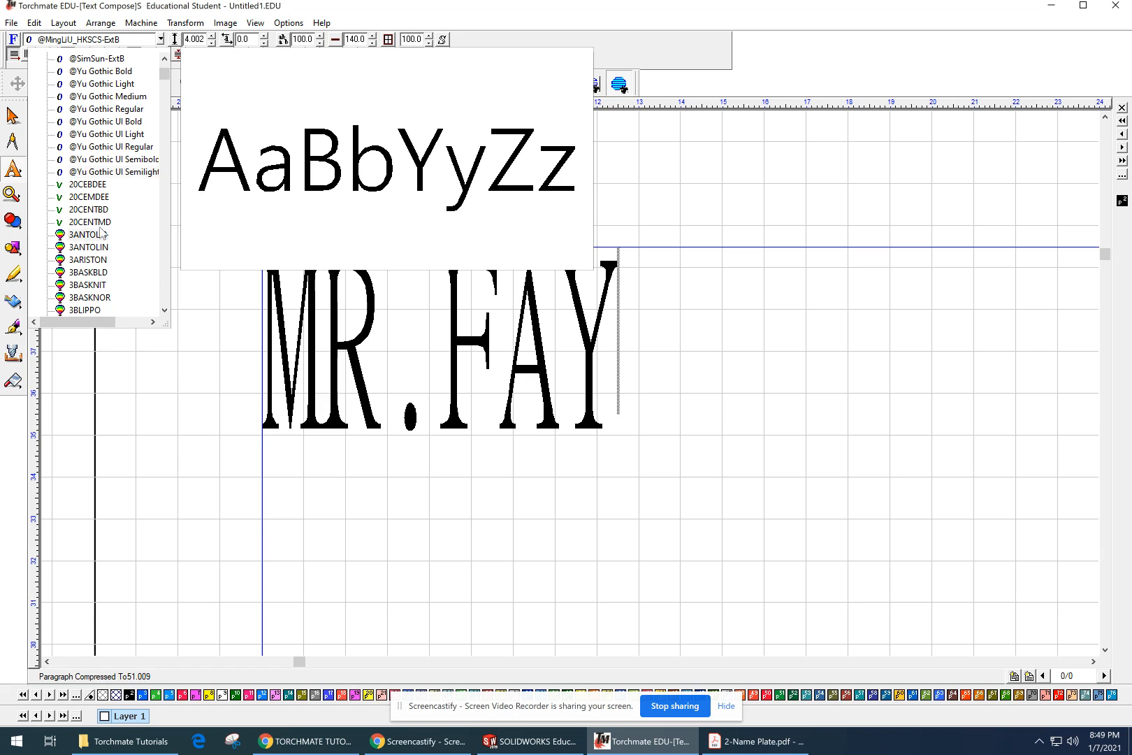
scroll(102, 252, down, 2)
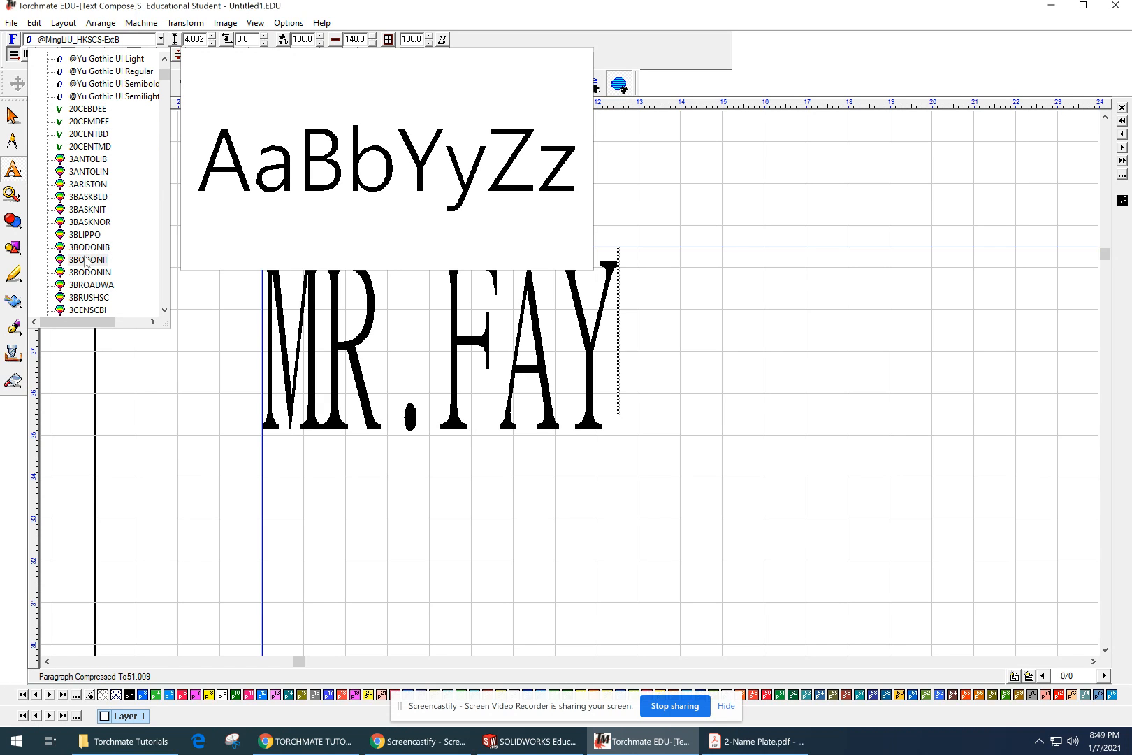
scroll(83, 278, down, 15)
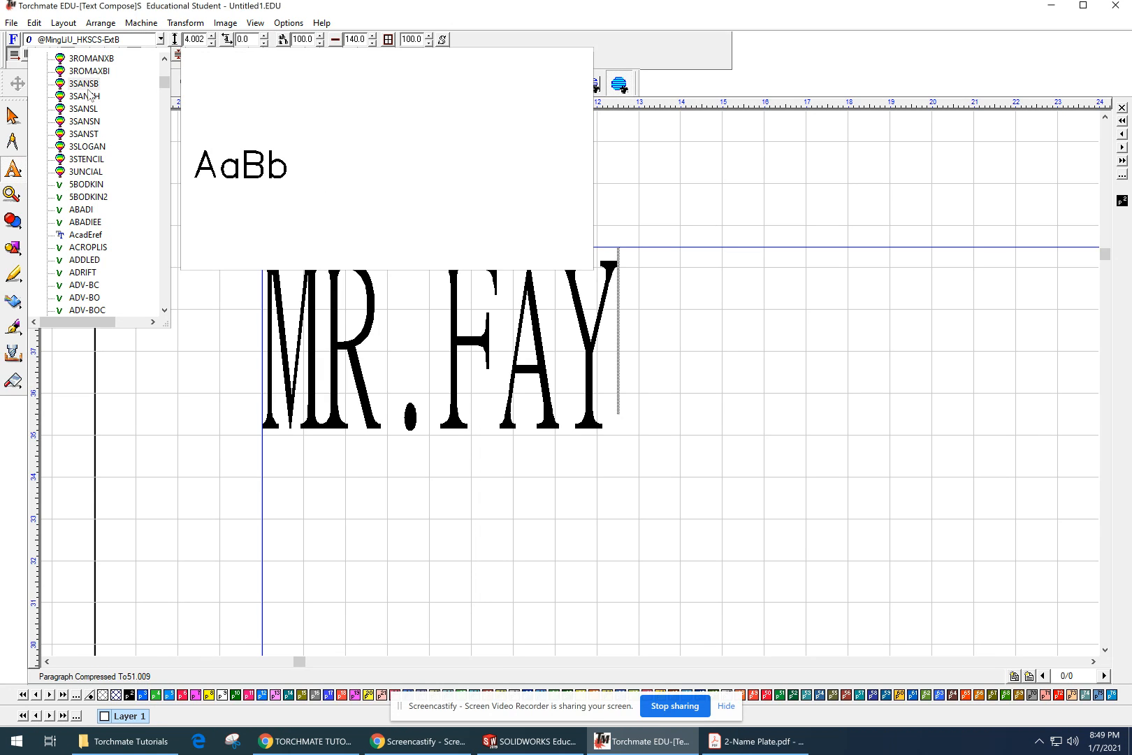
scroll(88, 237, down, 1)
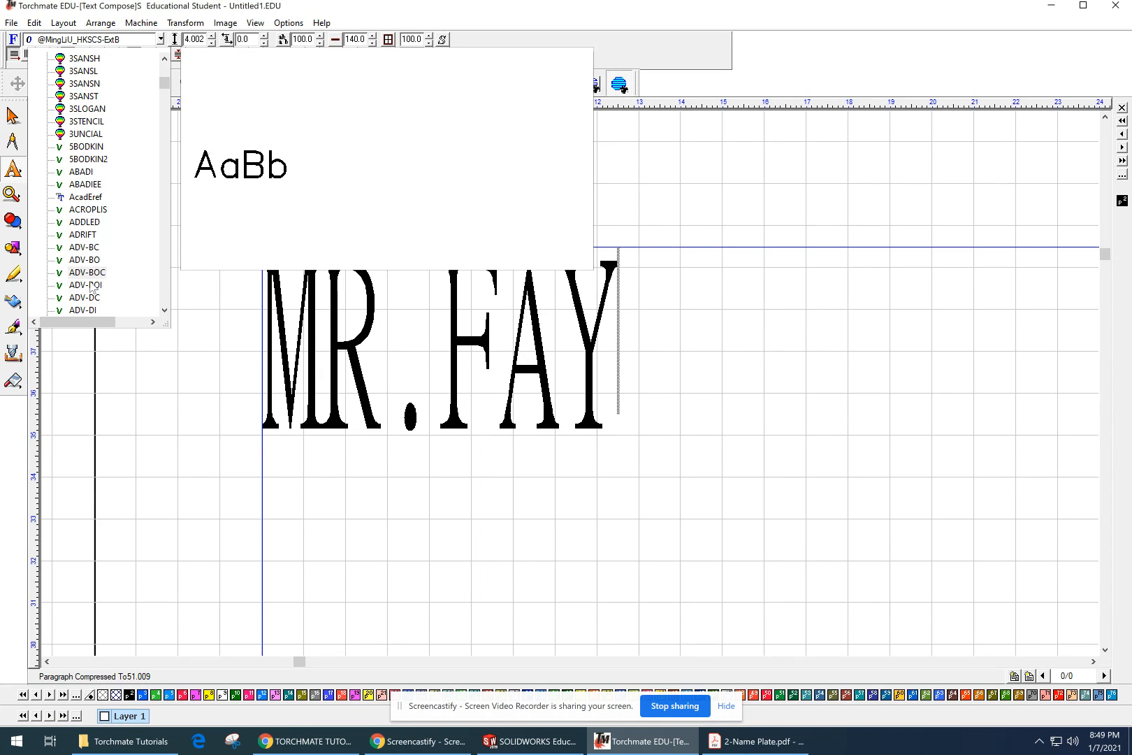
scroll(89, 285, down, 2)
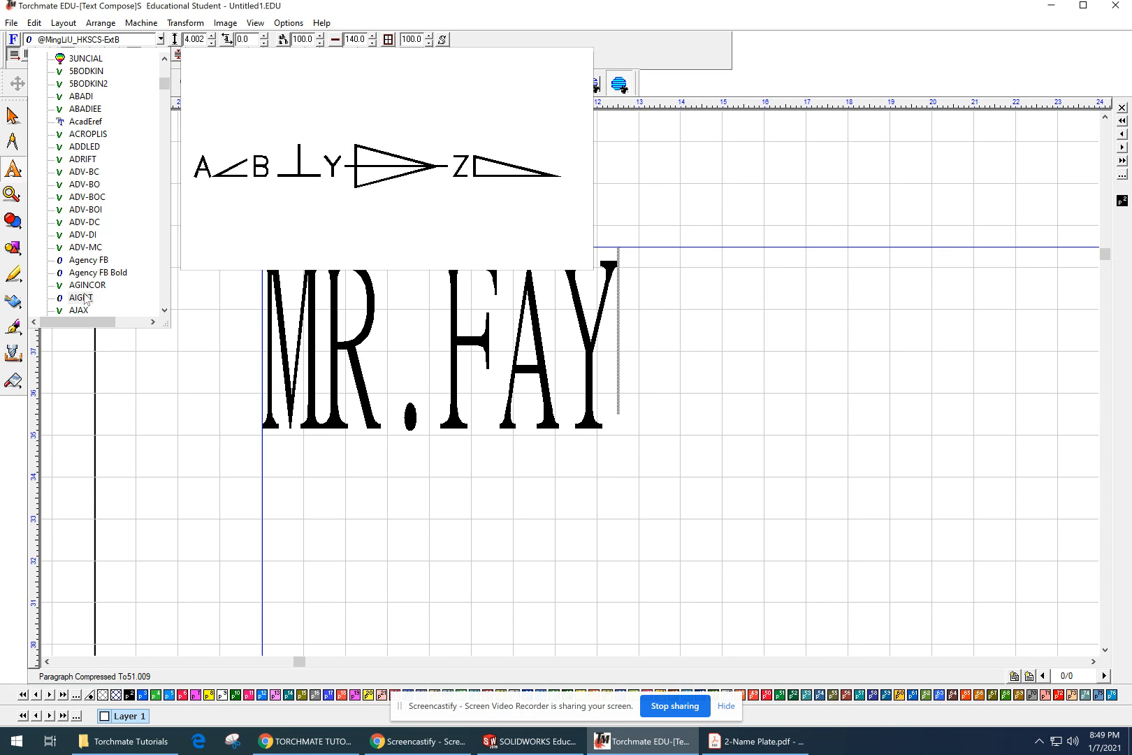
scroll(81, 301, down, 1)
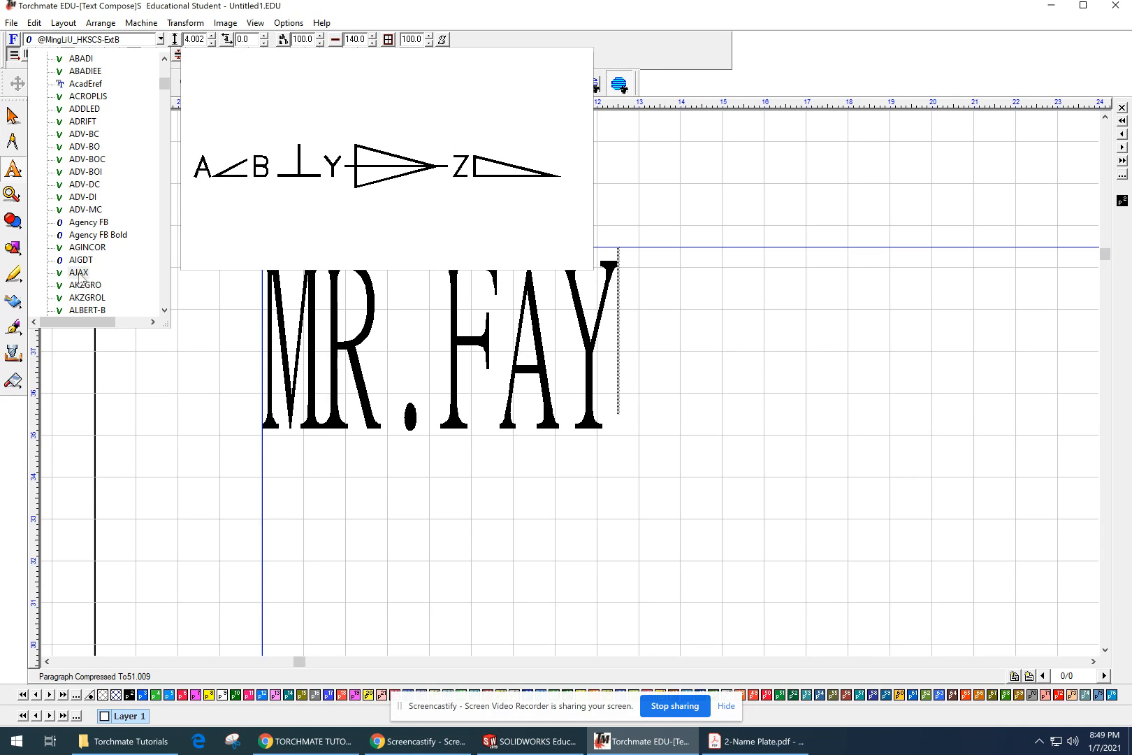
scroll(81, 276, down, 3)
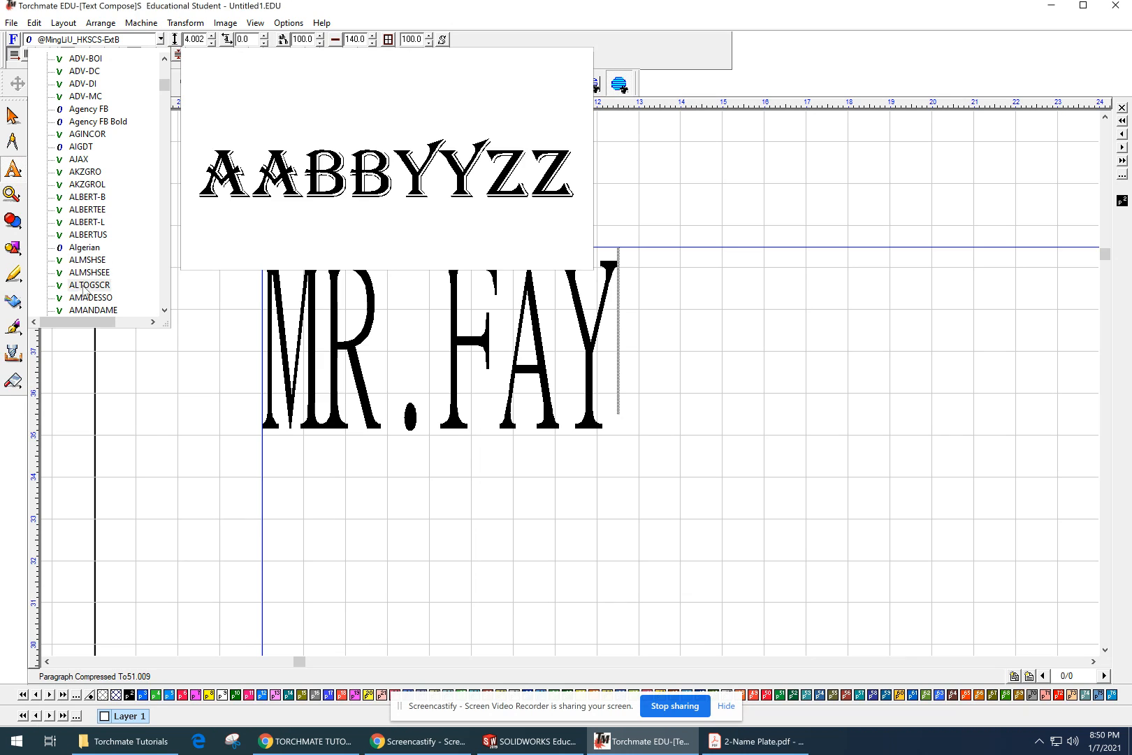
scroll(82, 260, down, 3)
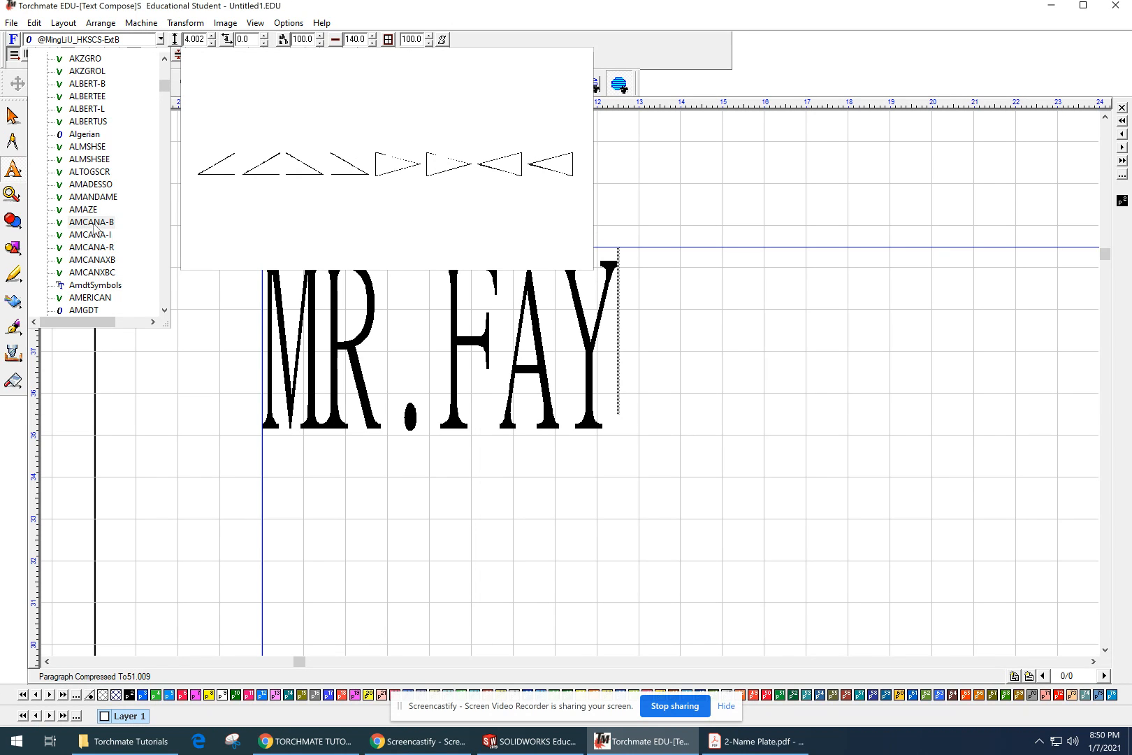
scroll(96, 295, down, 3)
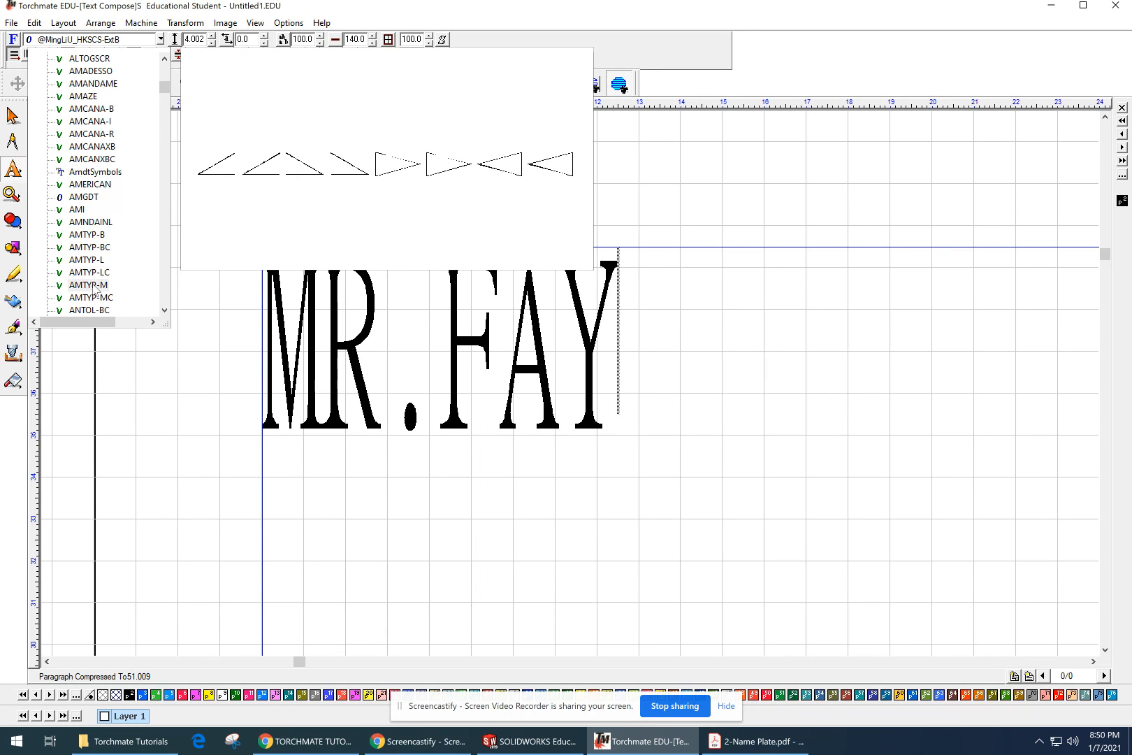
scroll(90, 297, down, 15)
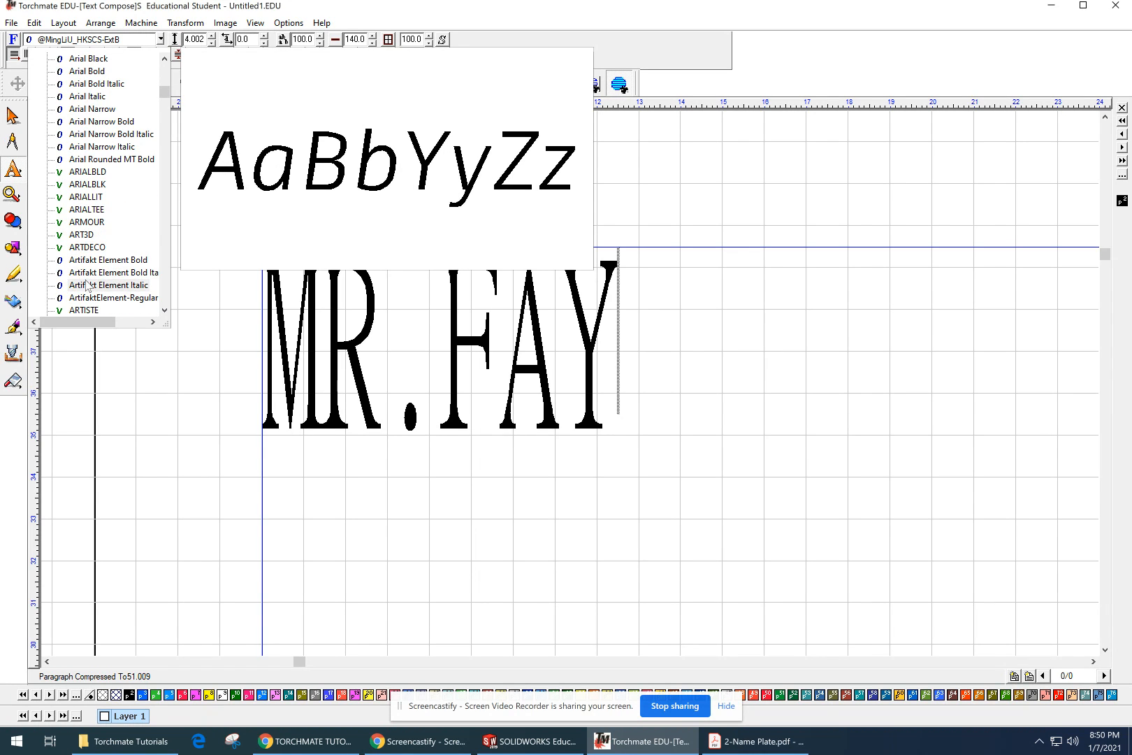
scroll(74, 274, down, 4)
scroll(77, 273, down, 7)
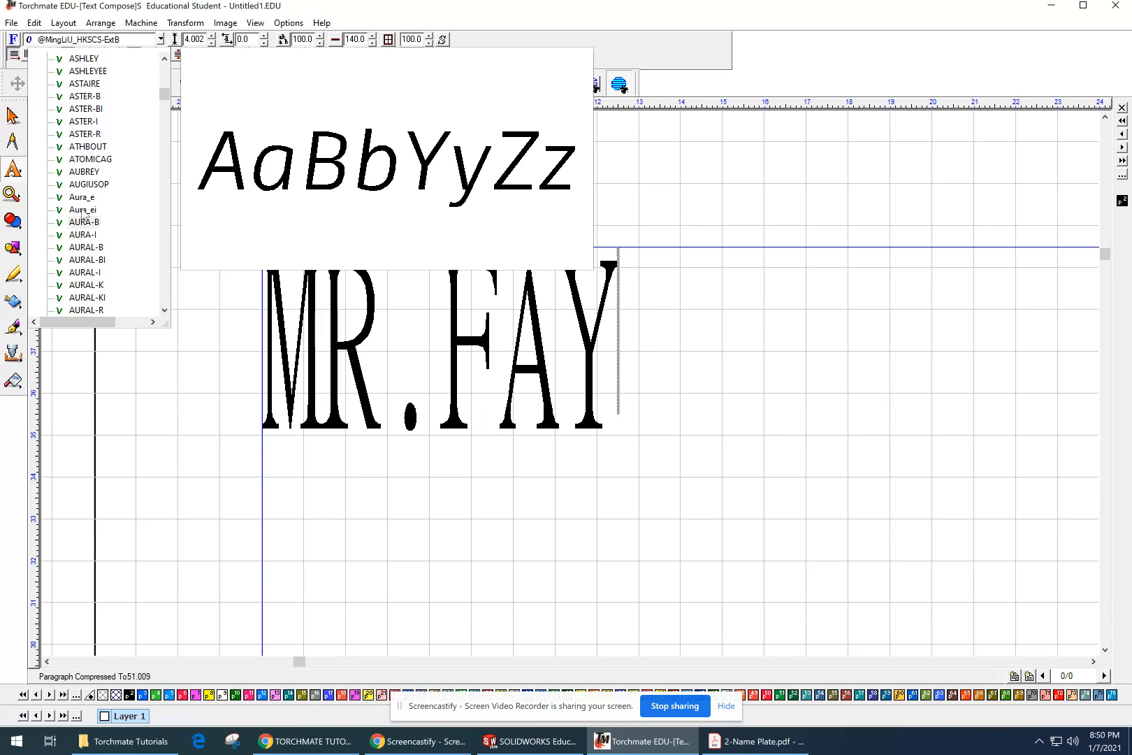
scroll(83, 273, down, 2)
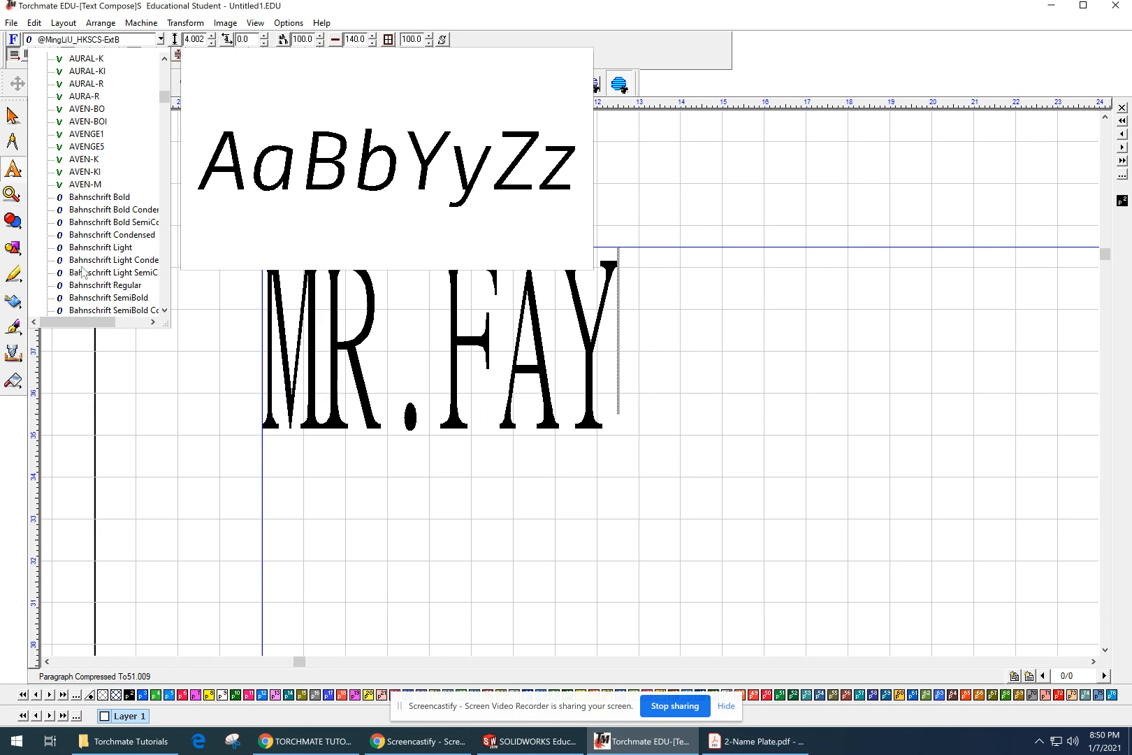
scroll(93, 271, down, 6)
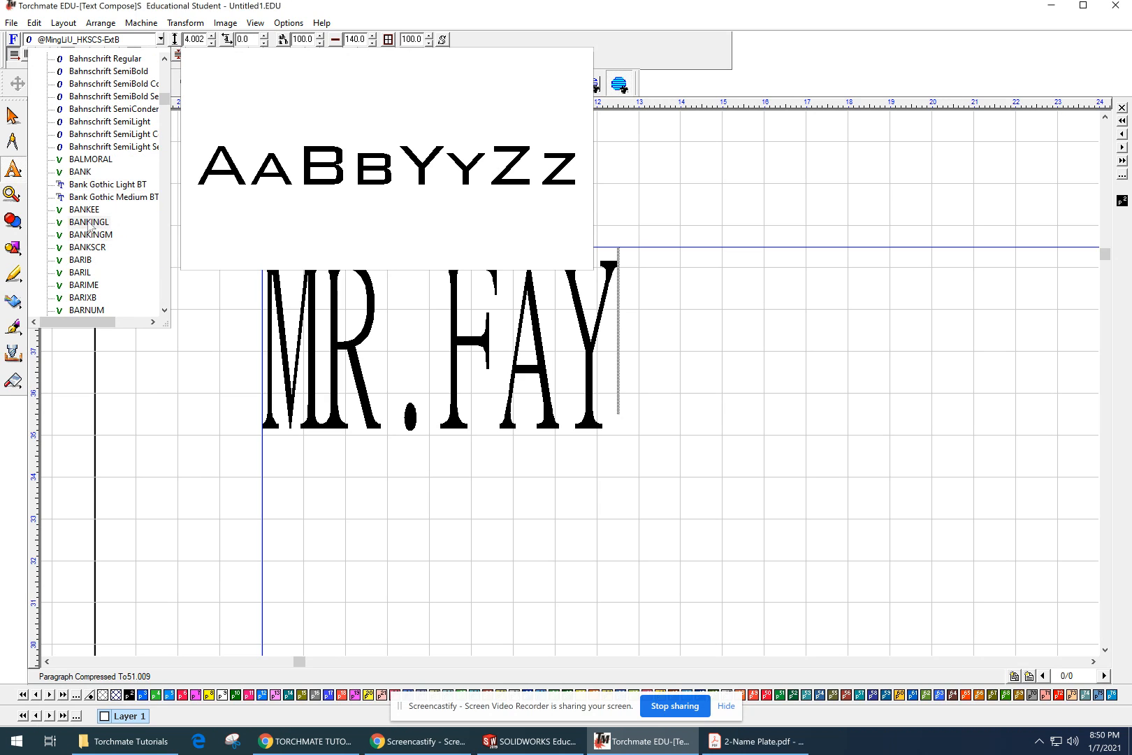
scroll(90, 244, down, 3)
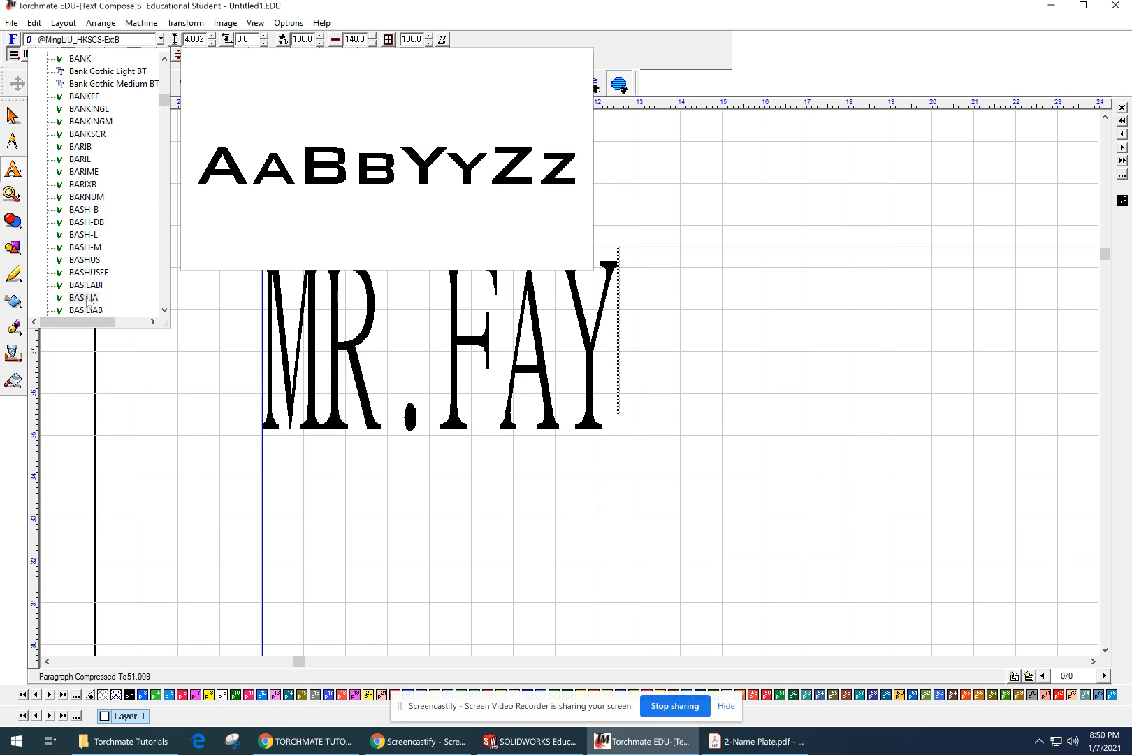
scroll(89, 245, down, 7)
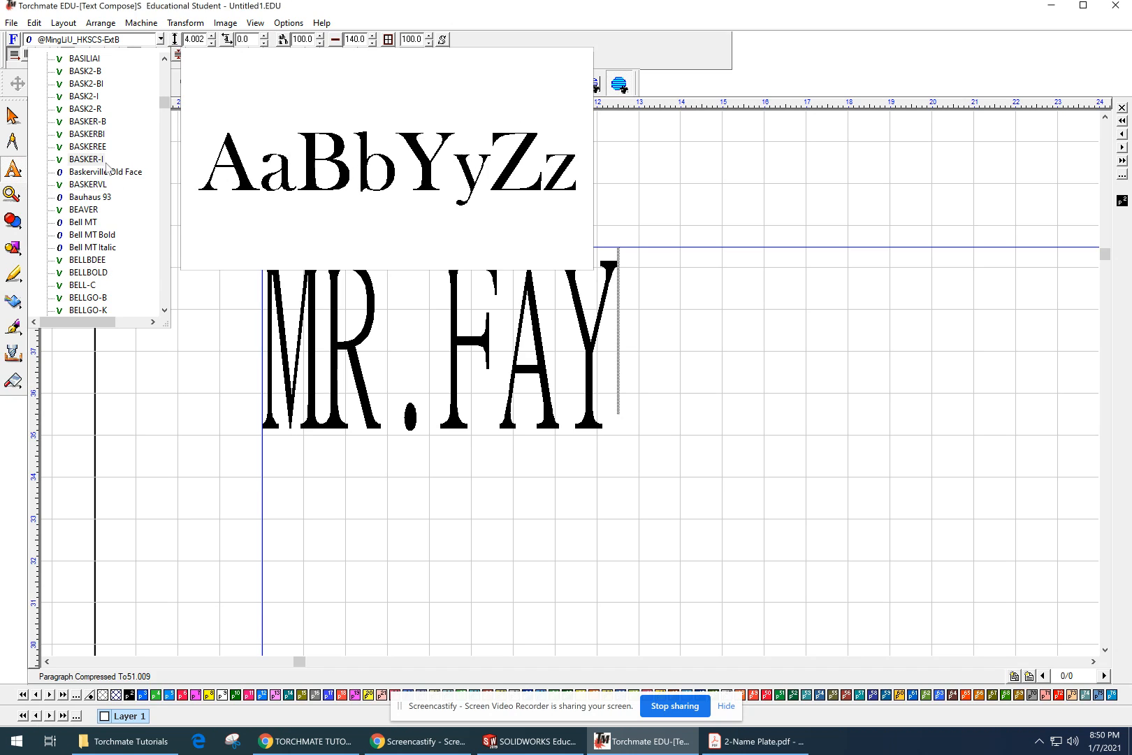
Step: Try to change the name text's font to Arial Black from the font list
text(AR)
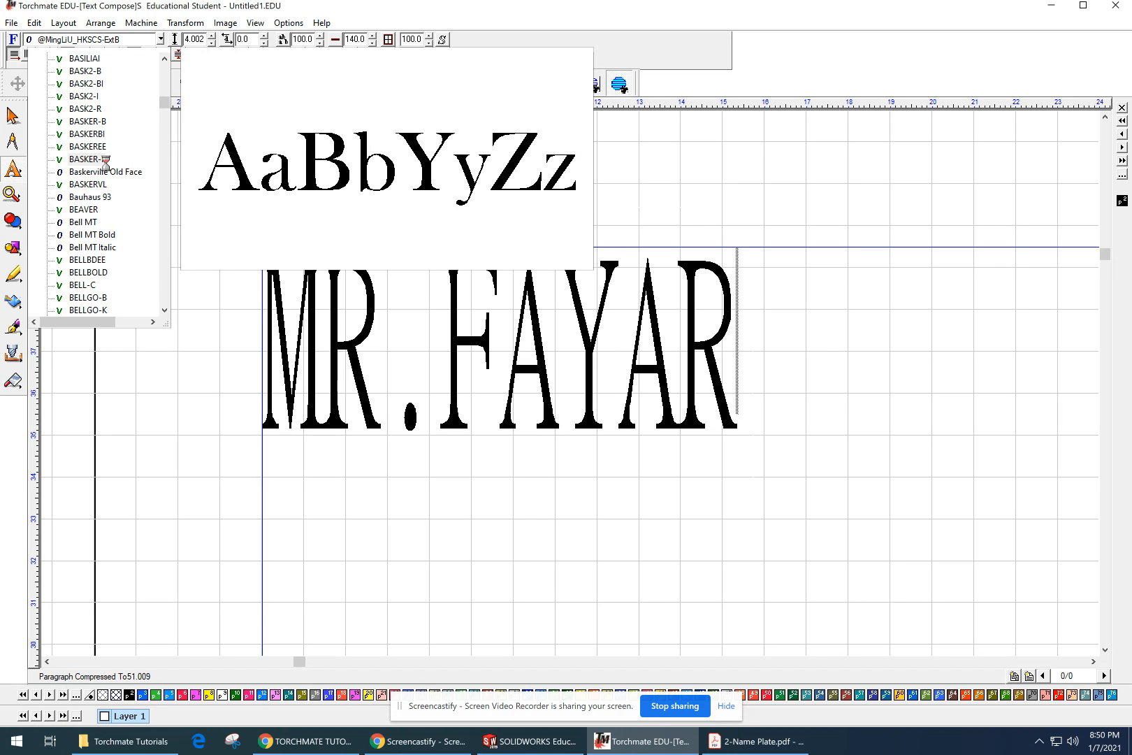
scroll(106, 140, up, 10)
scroll(106, 140, up, 10)
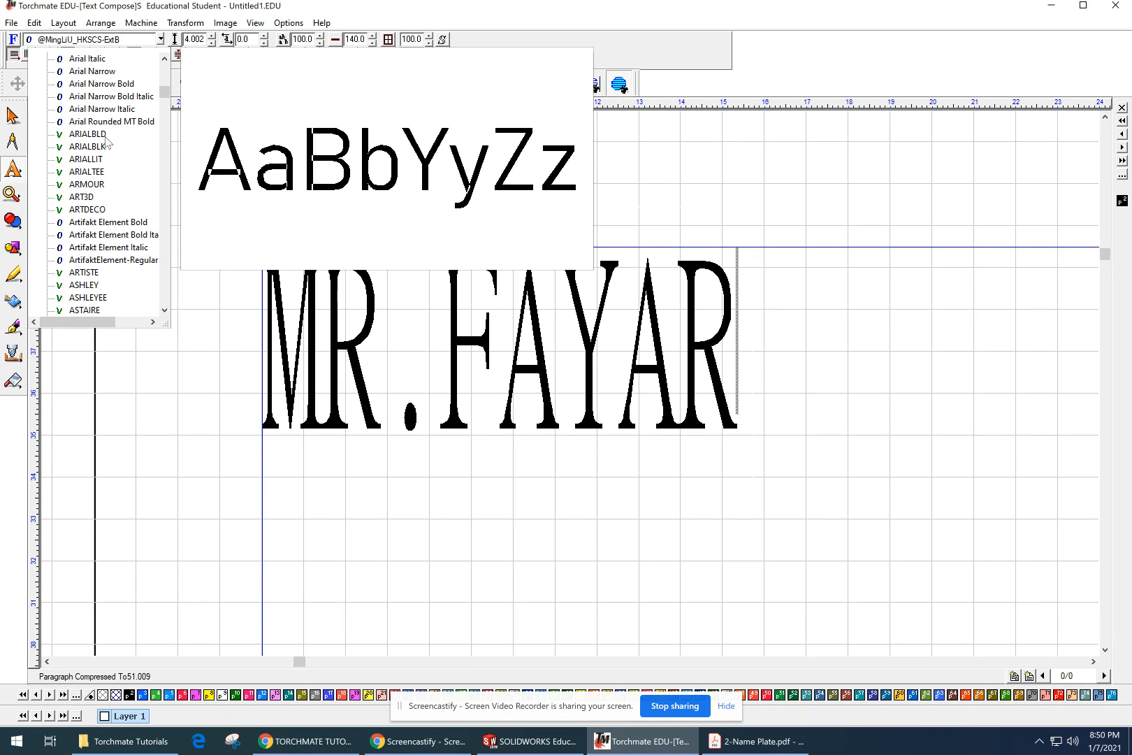
scroll(106, 140, up, 1)
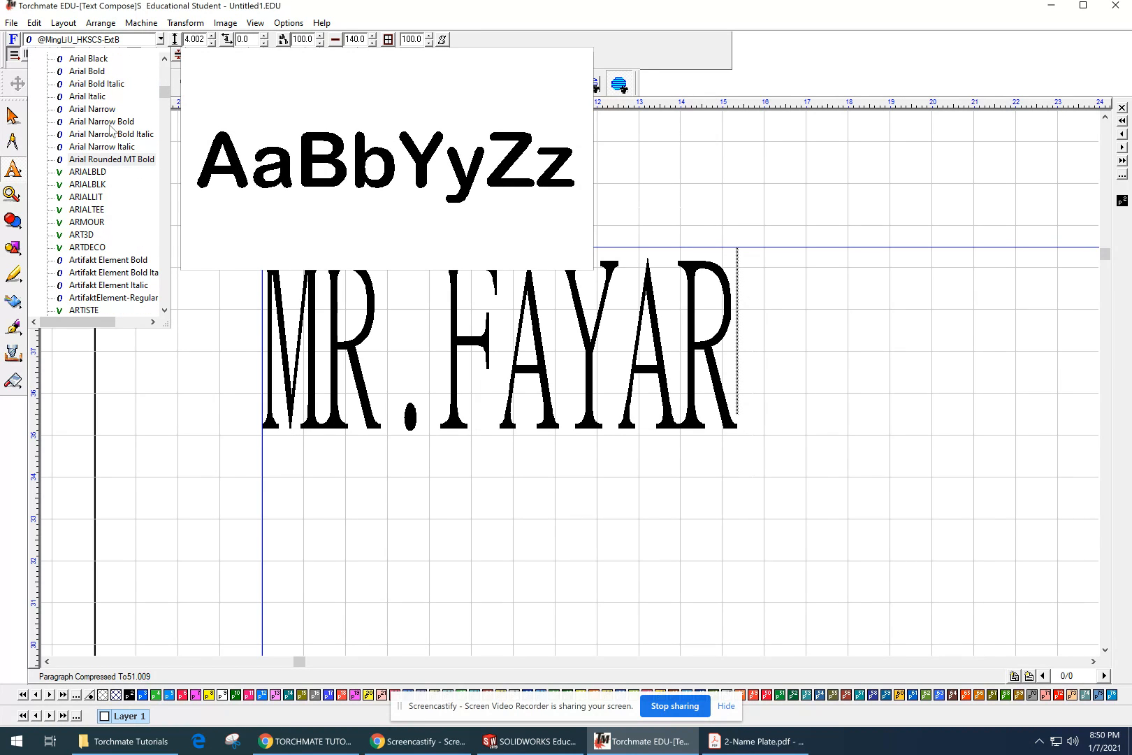
click(96, 60)
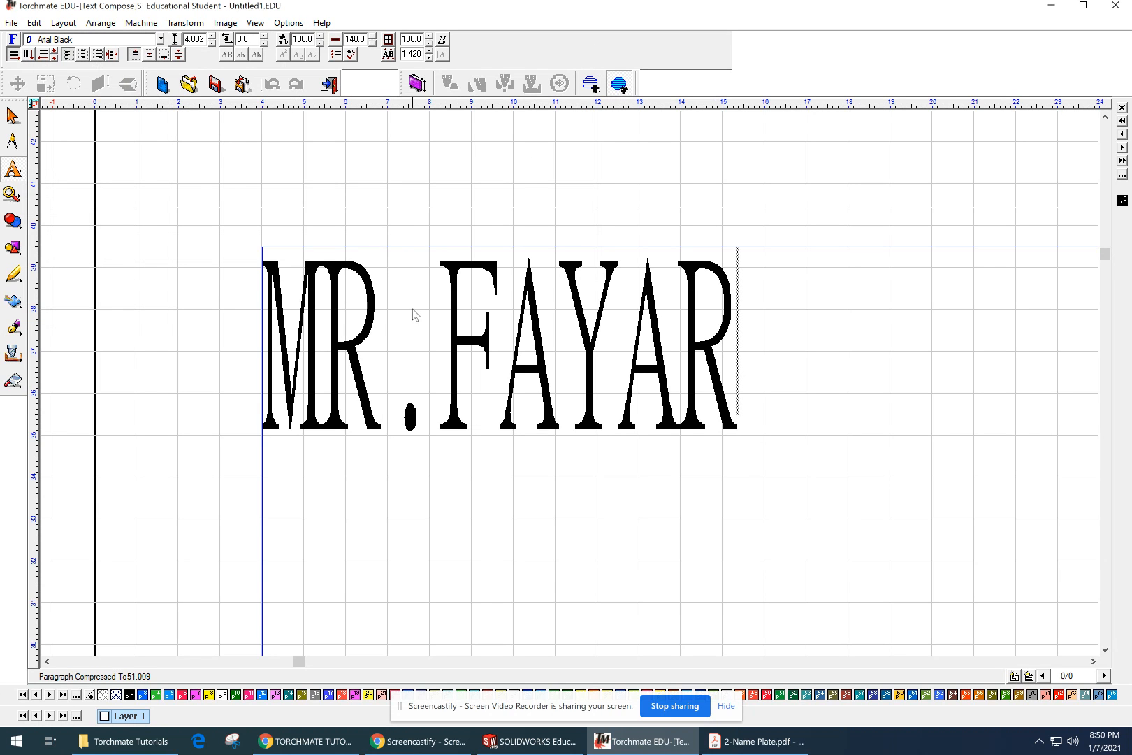
Step: Select all characters of the name text and change their font to Arial Black
drag(826, 335, 223, 334)
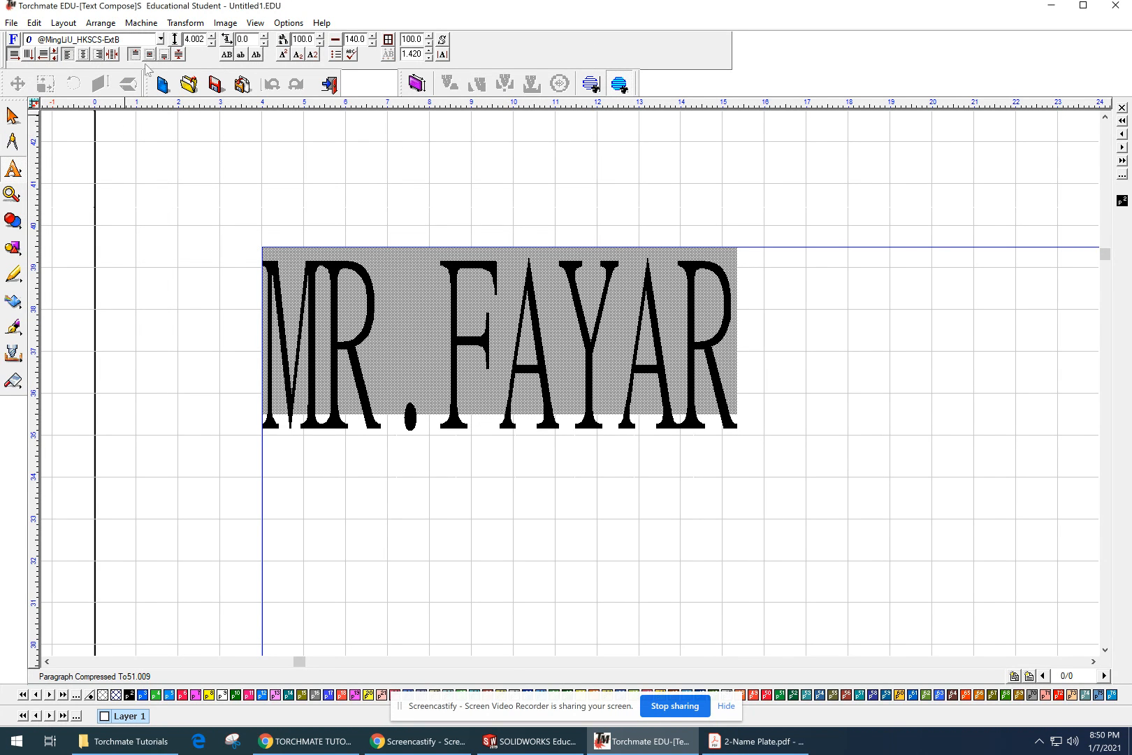
click(160, 39)
scroll(126, 161, down, 12)
scroll(126, 172, down, 10)
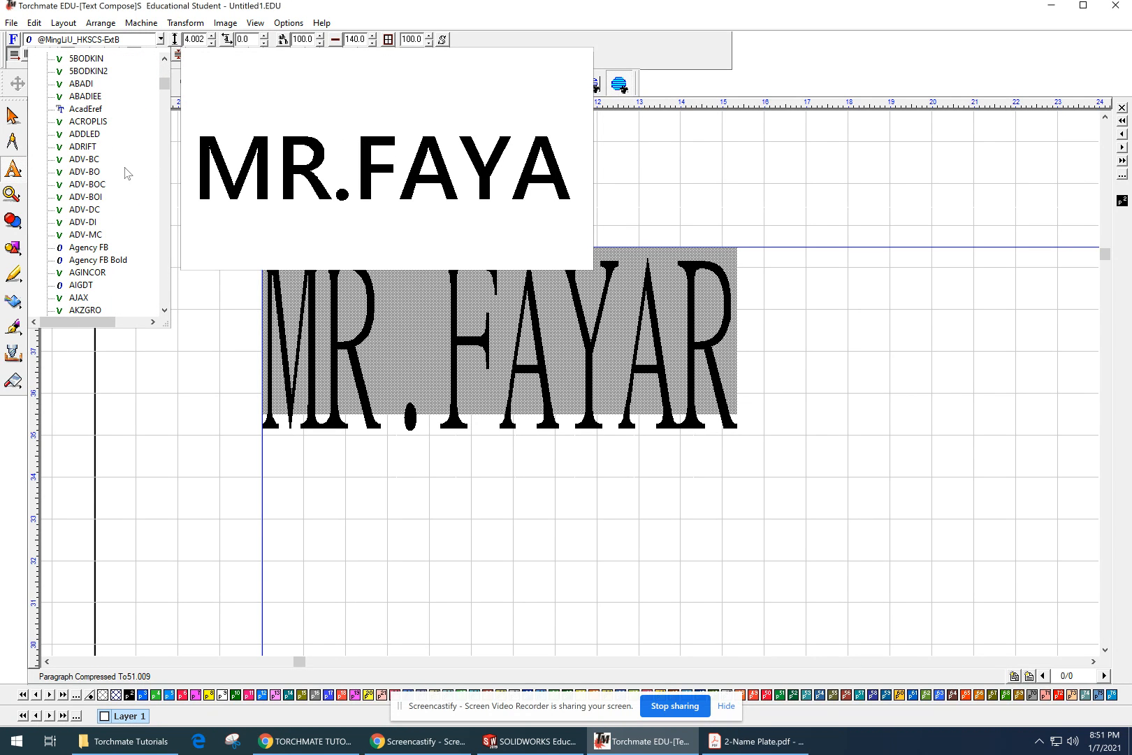
scroll(112, 164, down, 1)
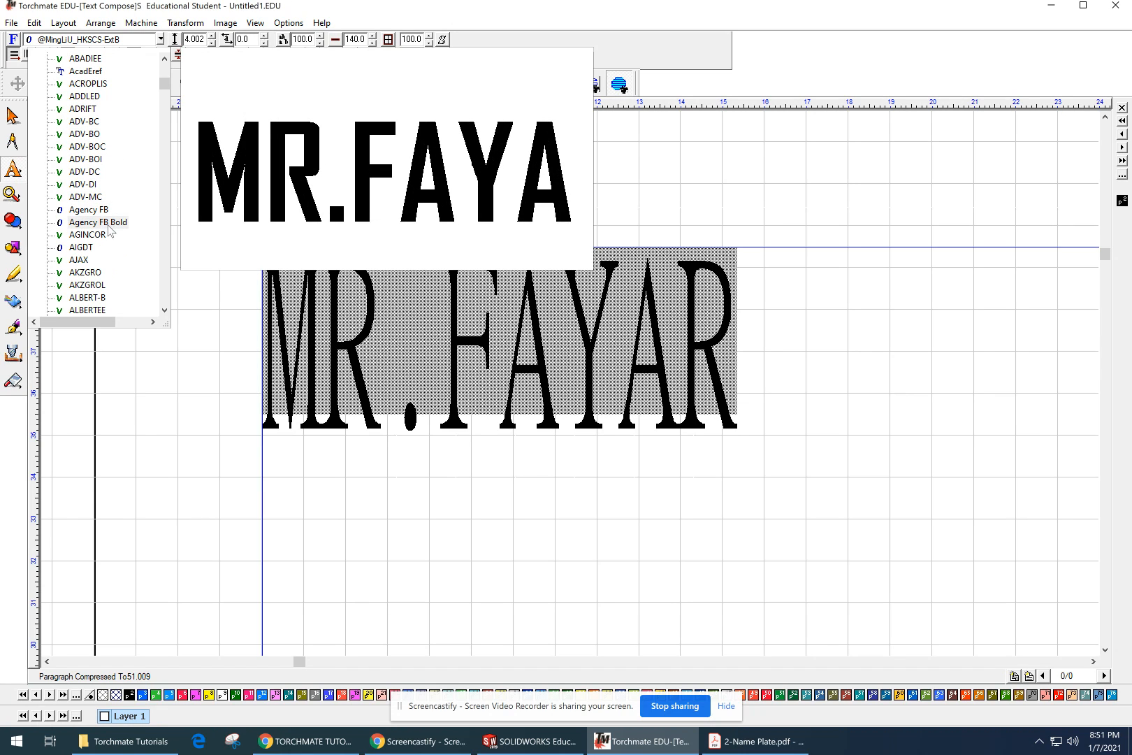
scroll(111, 231, down, 1)
scroll(111, 230, down, 1)
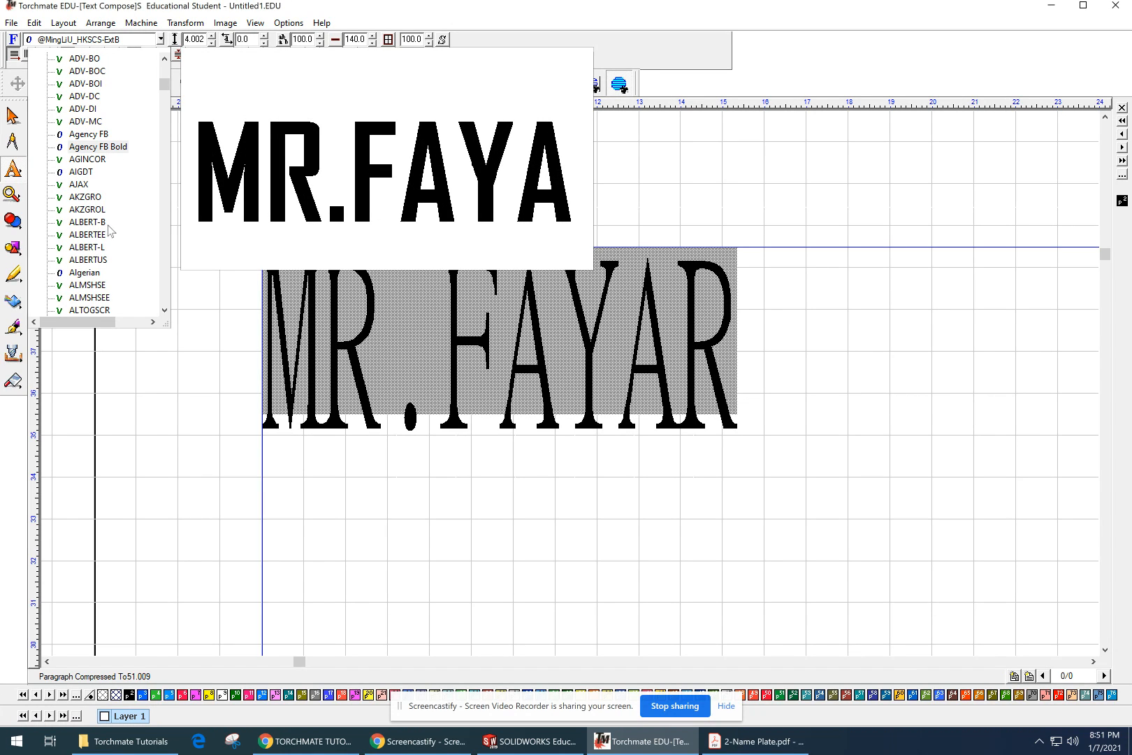
scroll(110, 231, down, 12)
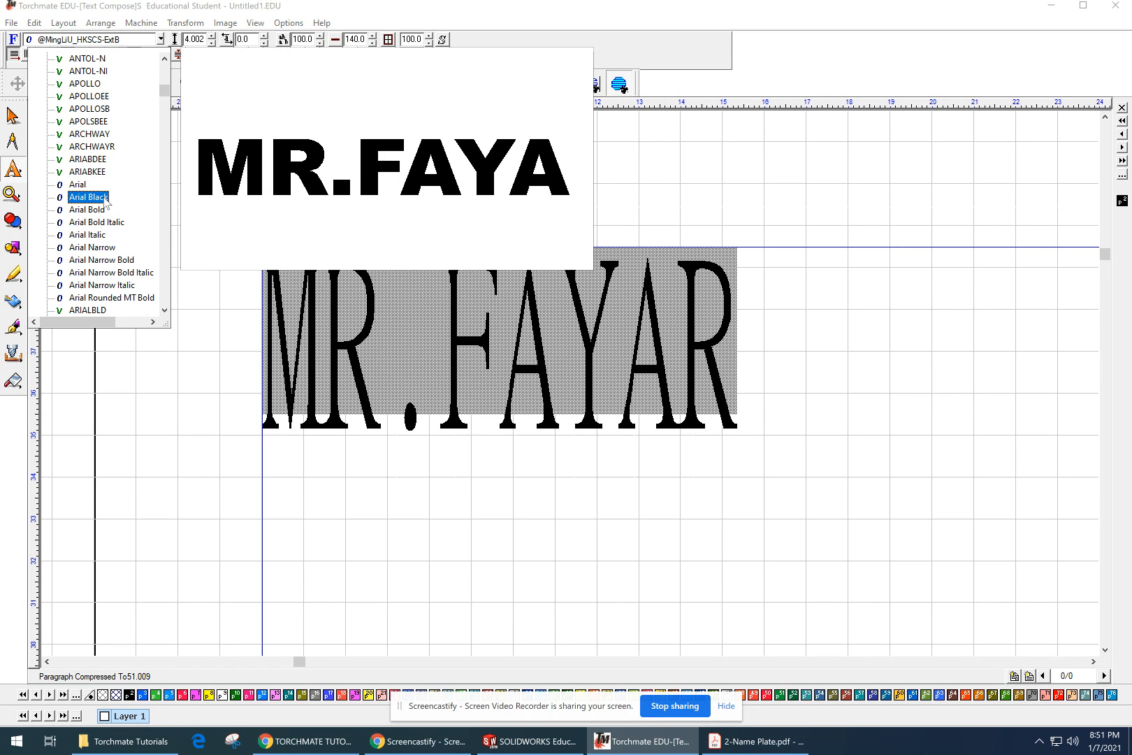
click(87, 197)
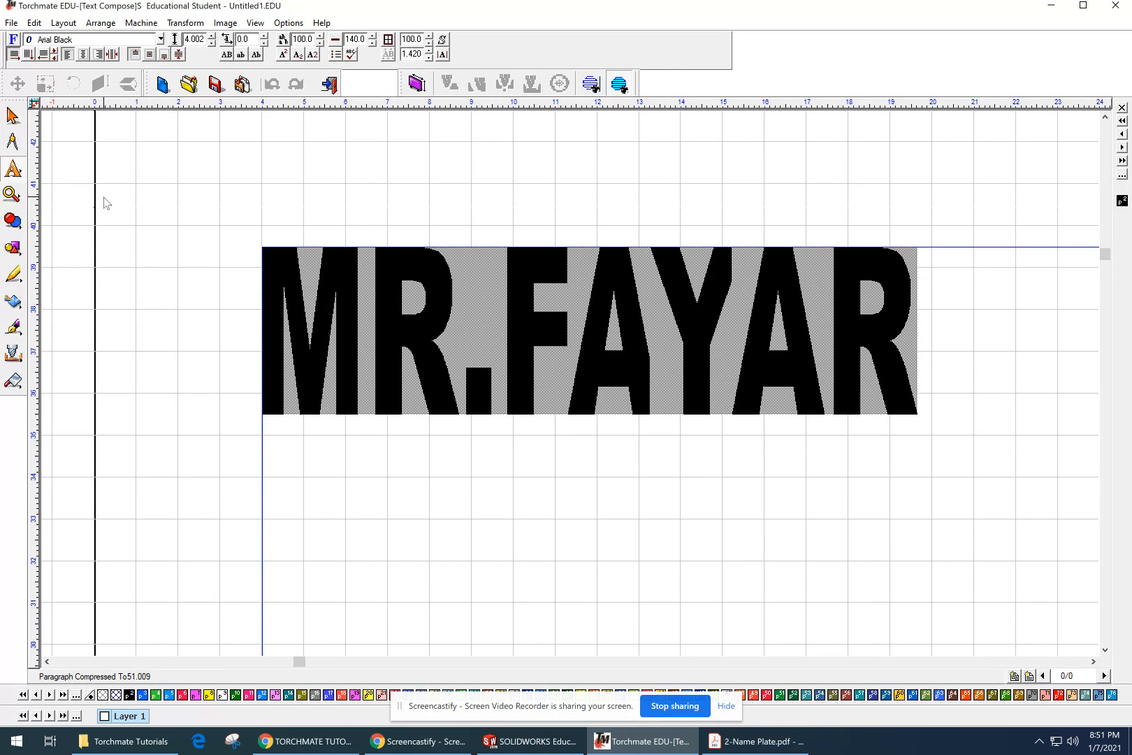
Step: Delete the stray letters "AR" from the end of the name text
click(898, 389)
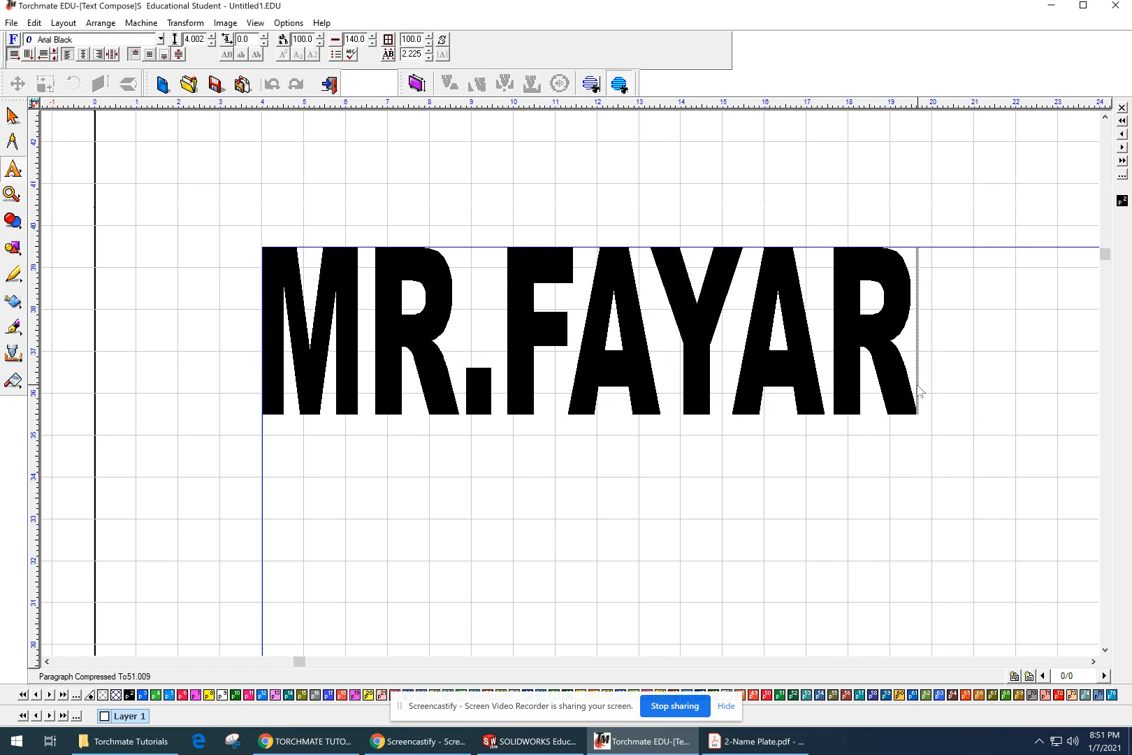
key(BackSpace)
key(BackSpace)
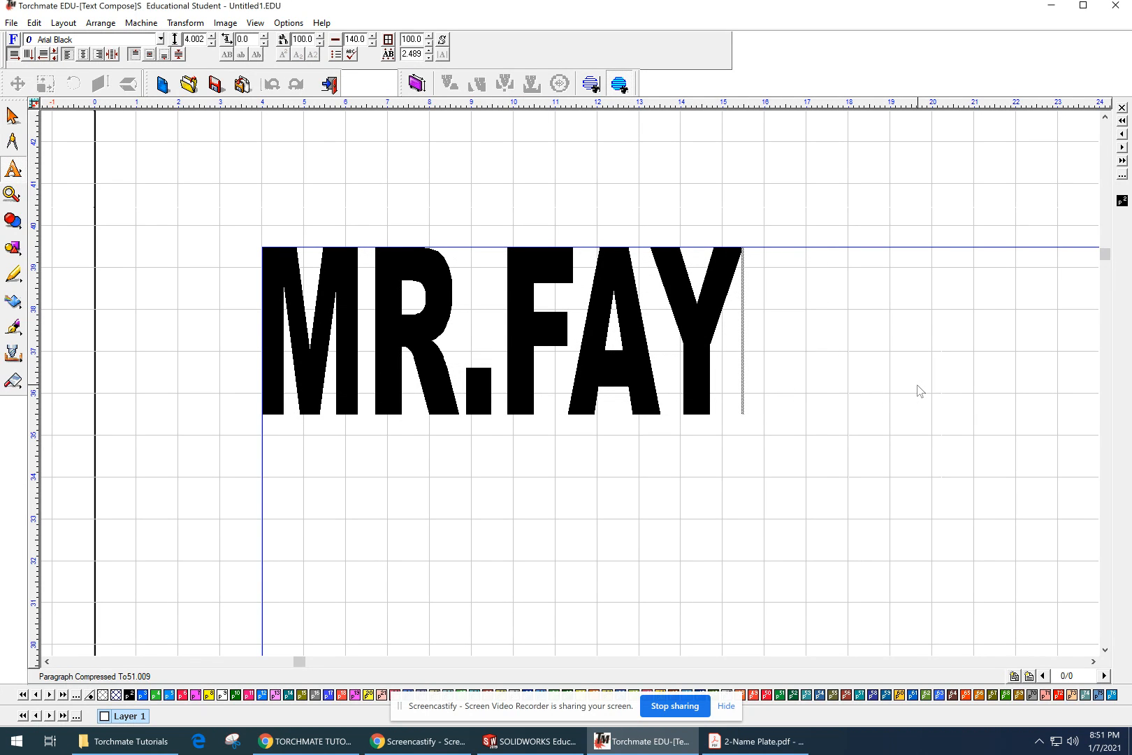
Step: Finish text editing, set the name text's width to 12 inches and height to 4 inches, and deselect it
click(677, 514)
click(556, 249)
click(560, 182)
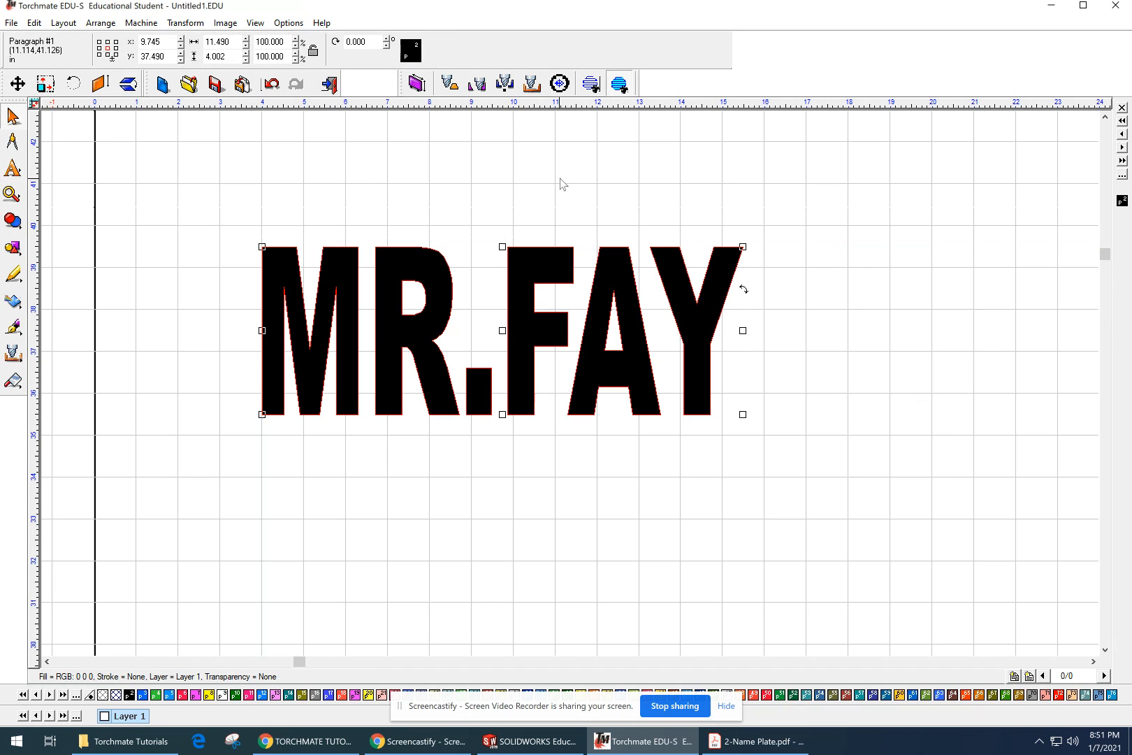
double_click(231, 43)
text(12)
key(Return)
double_click(230, 56)
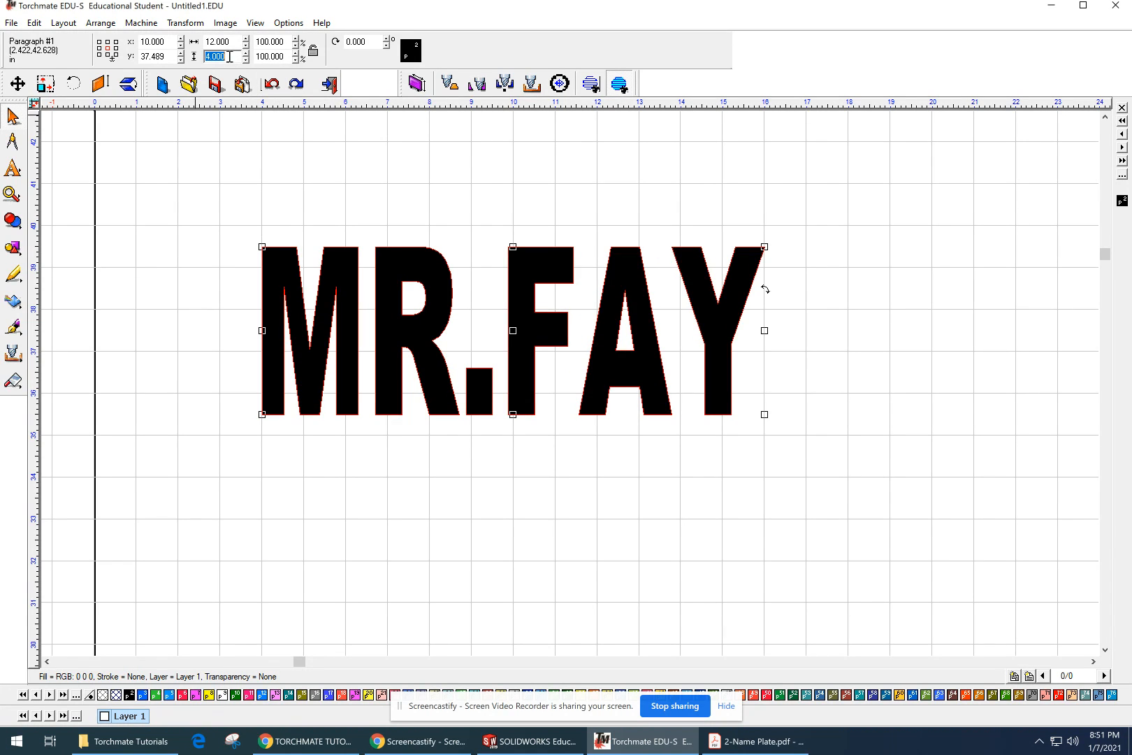
click(677, 240)
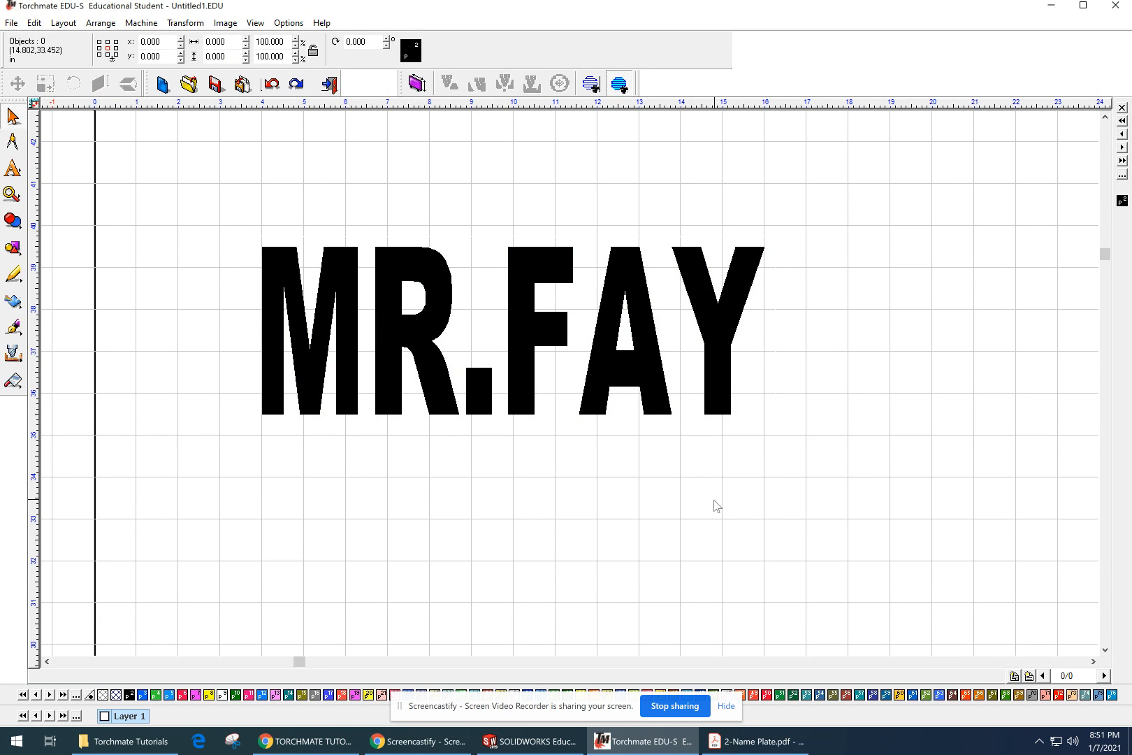
scroll(710, 489, down, 2)
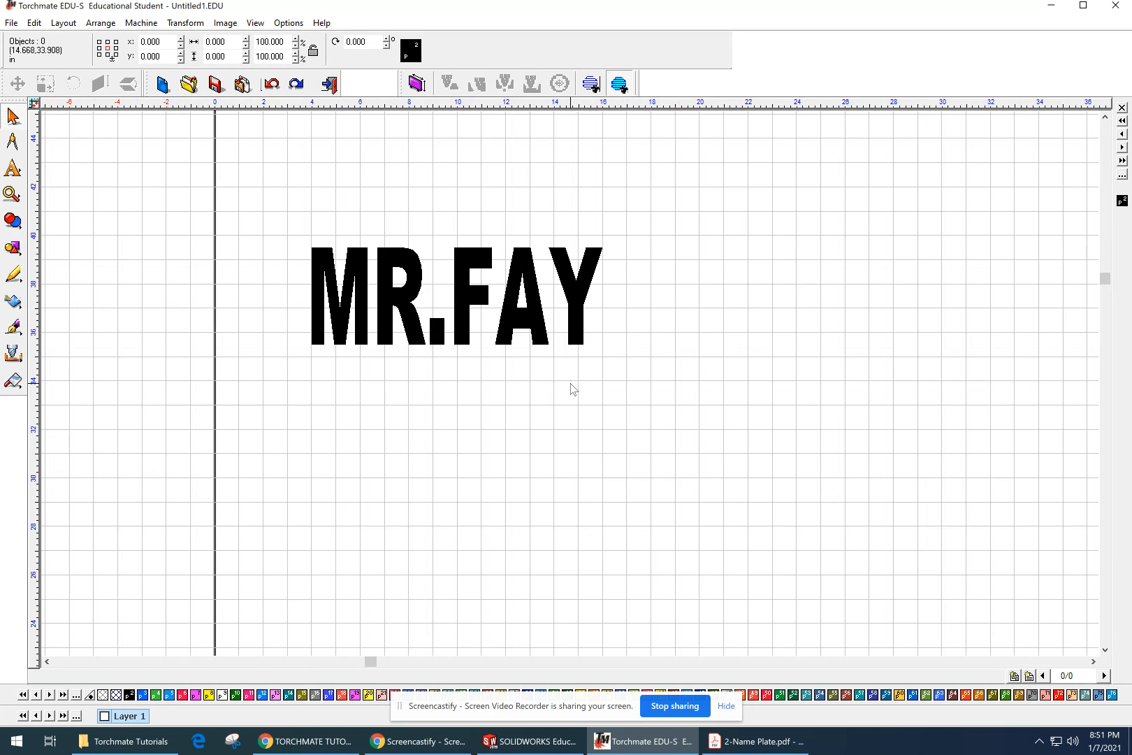
scroll(571, 389, down, 3)
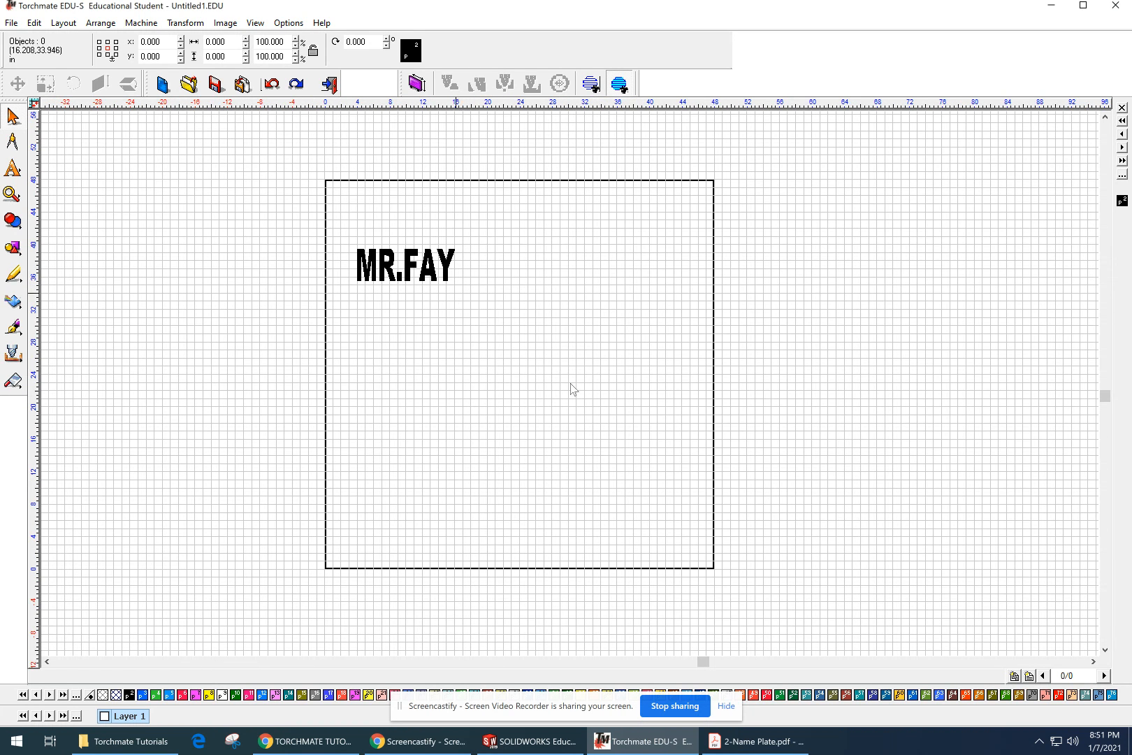
scroll(569, 387, up, 2)
mouse_move(688, 500)
middle_down()
mouse_move(629, 437)
mouse_move(631, 465)
middle_up()
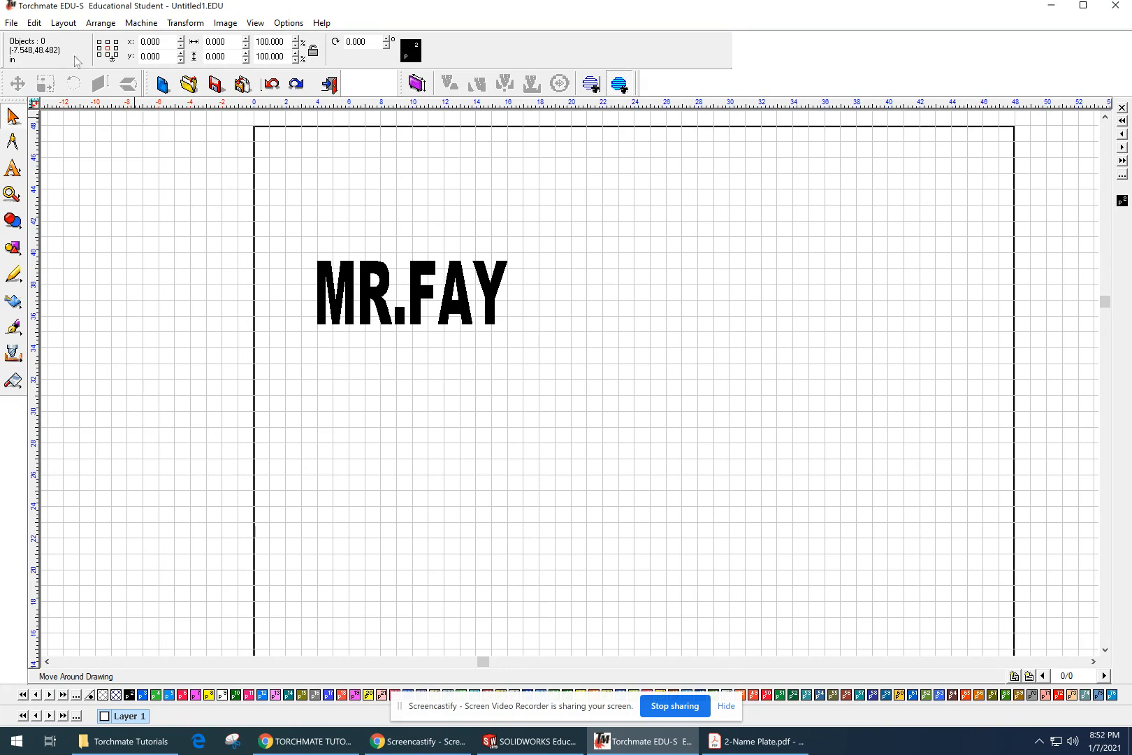
Step: Start saving the drawing under a new name and choose the METAL 2 folder on the P: drive as its location
click(11, 23)
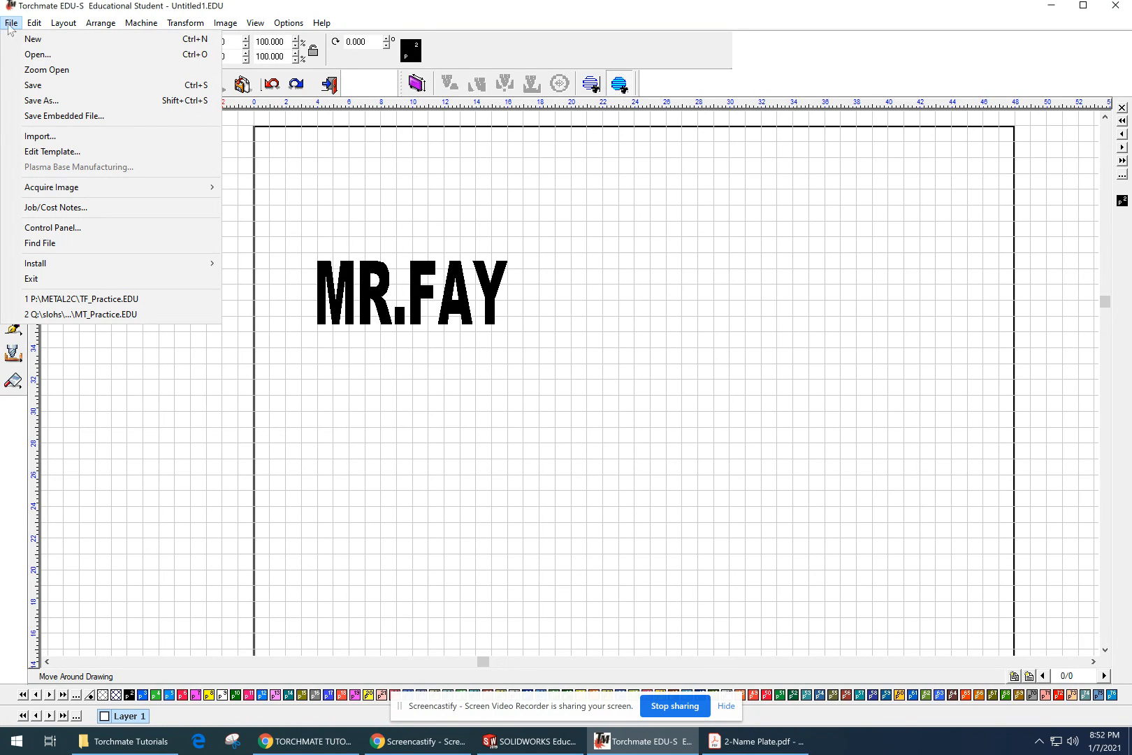
click(42, 100)
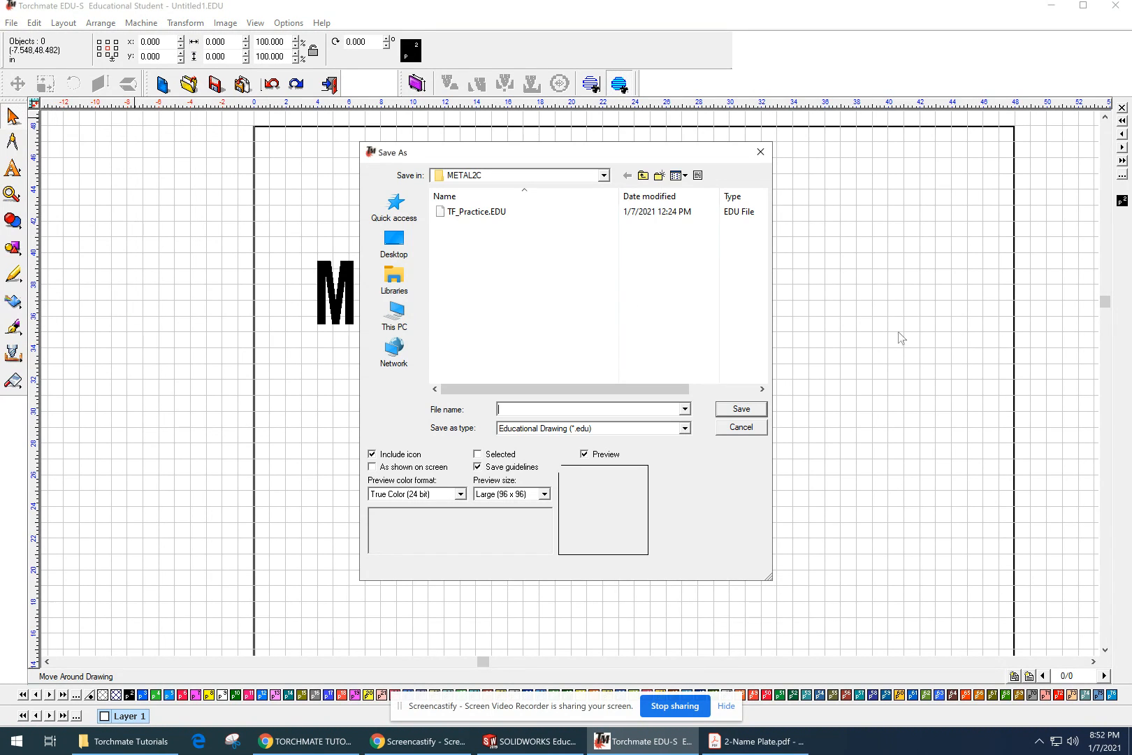
click(595, 177)
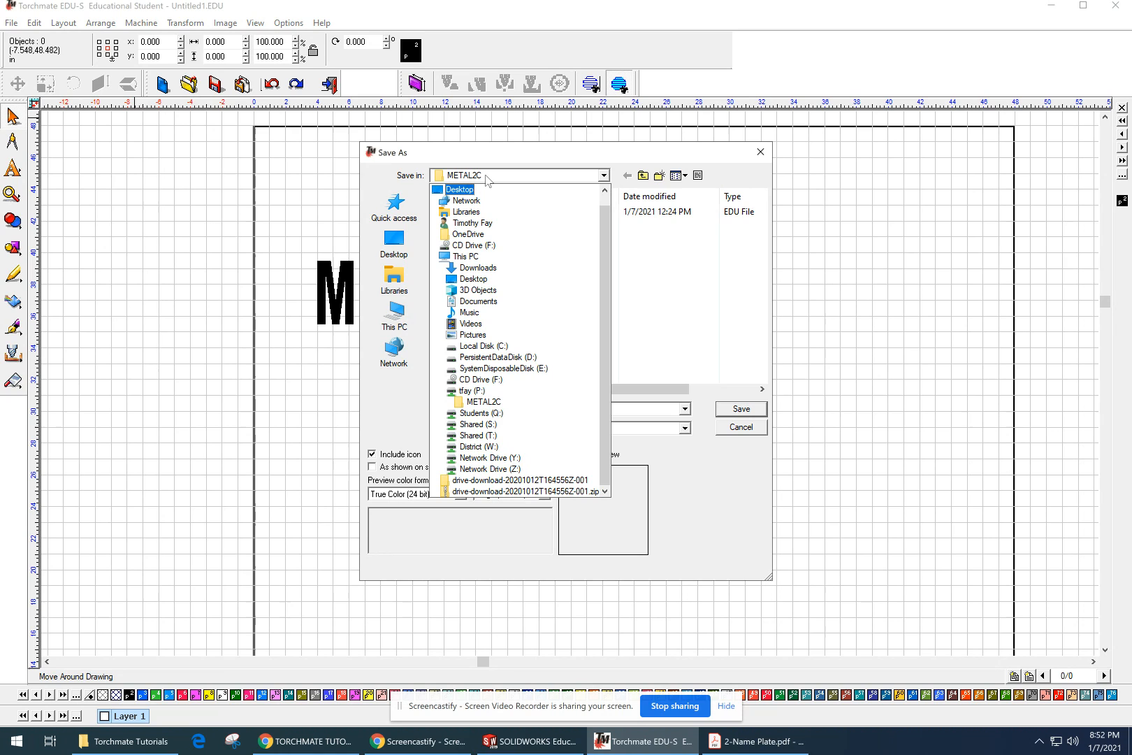
click(480, 392)
scroll(482, 301, down, 5)
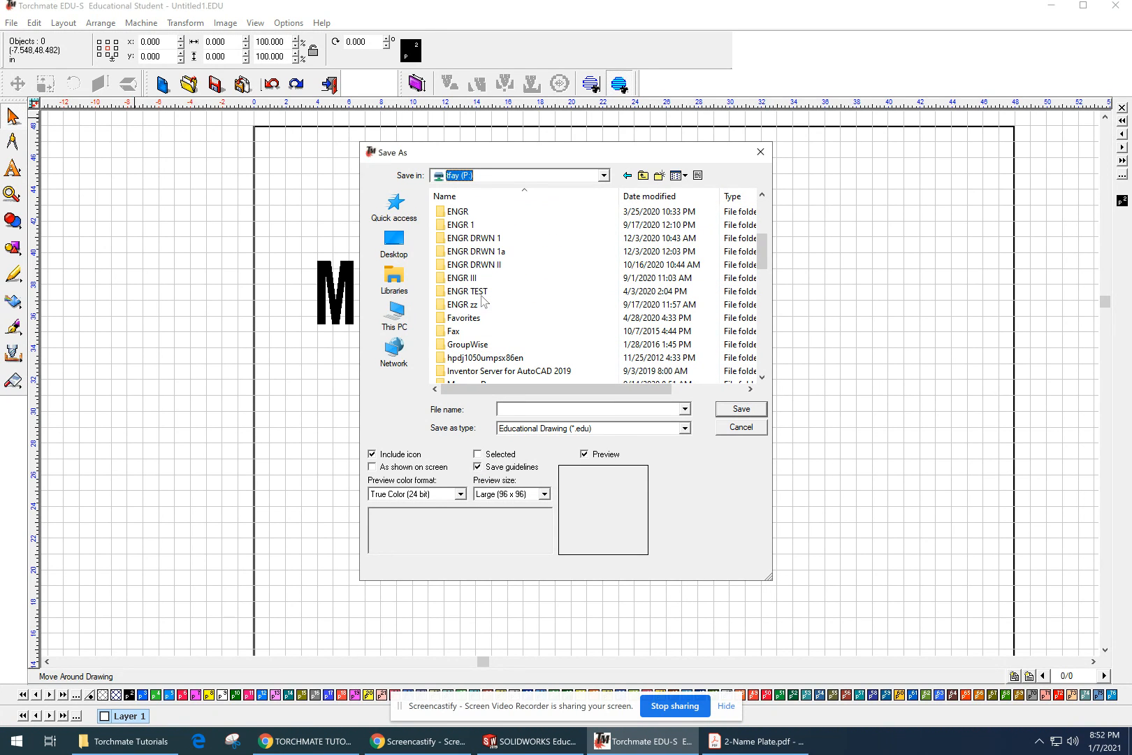
scroll(482, 301, down, 2)
scroll(482, 300, up, 2)
scroll(483, 300, down, 2)
click(481, 318)
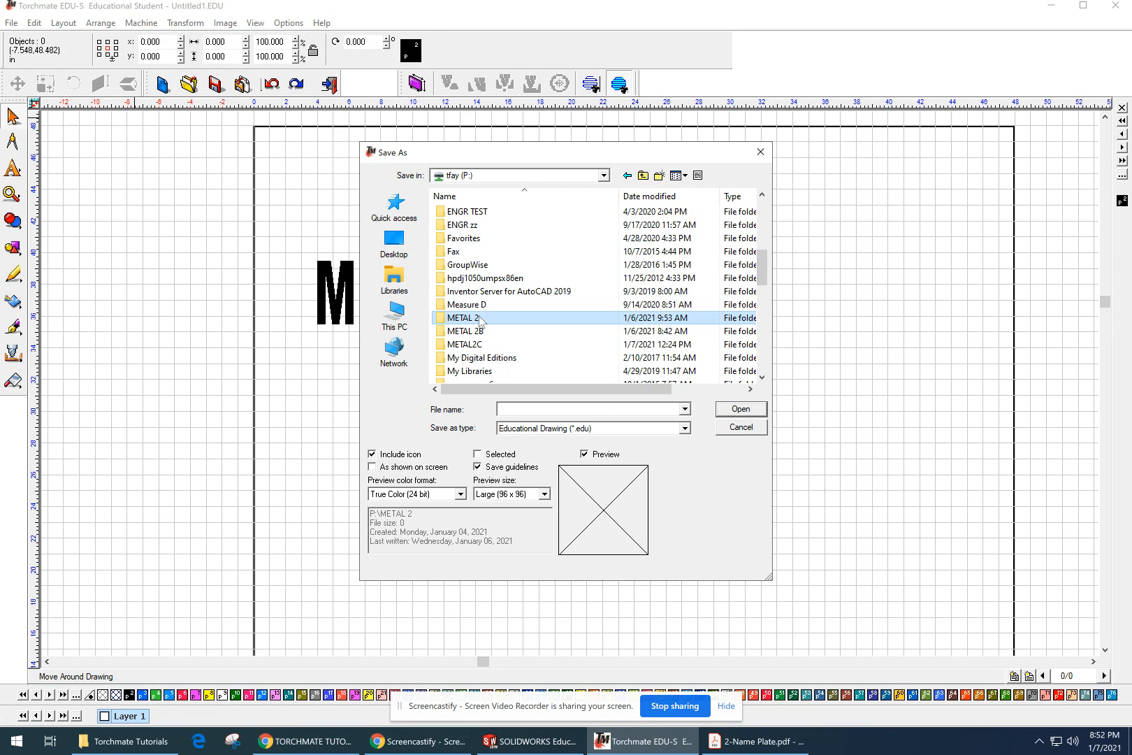
click(742, 411)
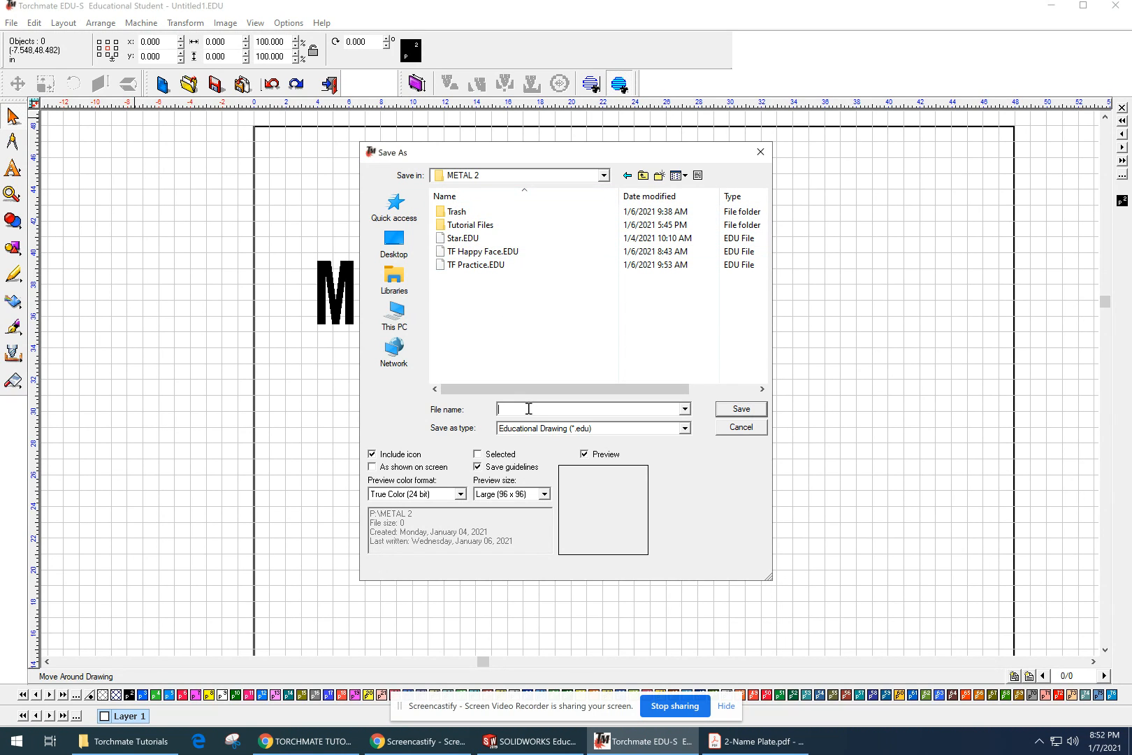
Step: Name the drawing file TF_NAMEPLATE and save it as an Educational Drawing
text(tf)
key(BackSpace)
key(BackSpace)
text(TF)
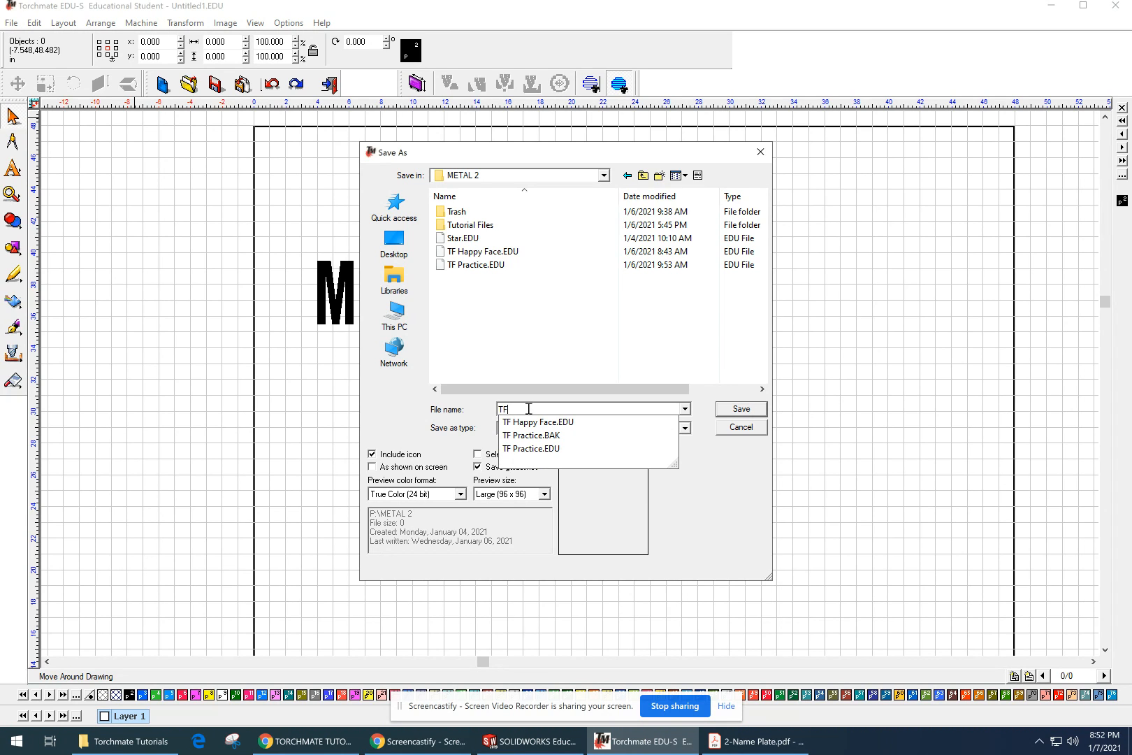
text(_)
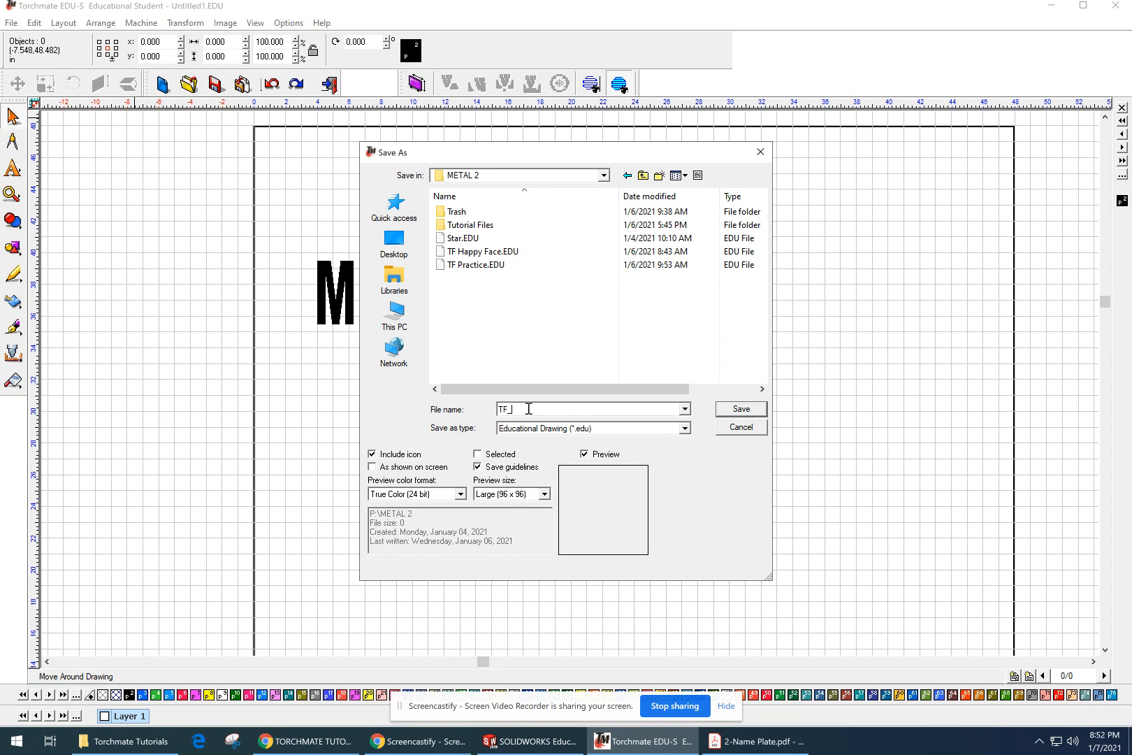
text(NAMEPLATE)
click(730, 413)
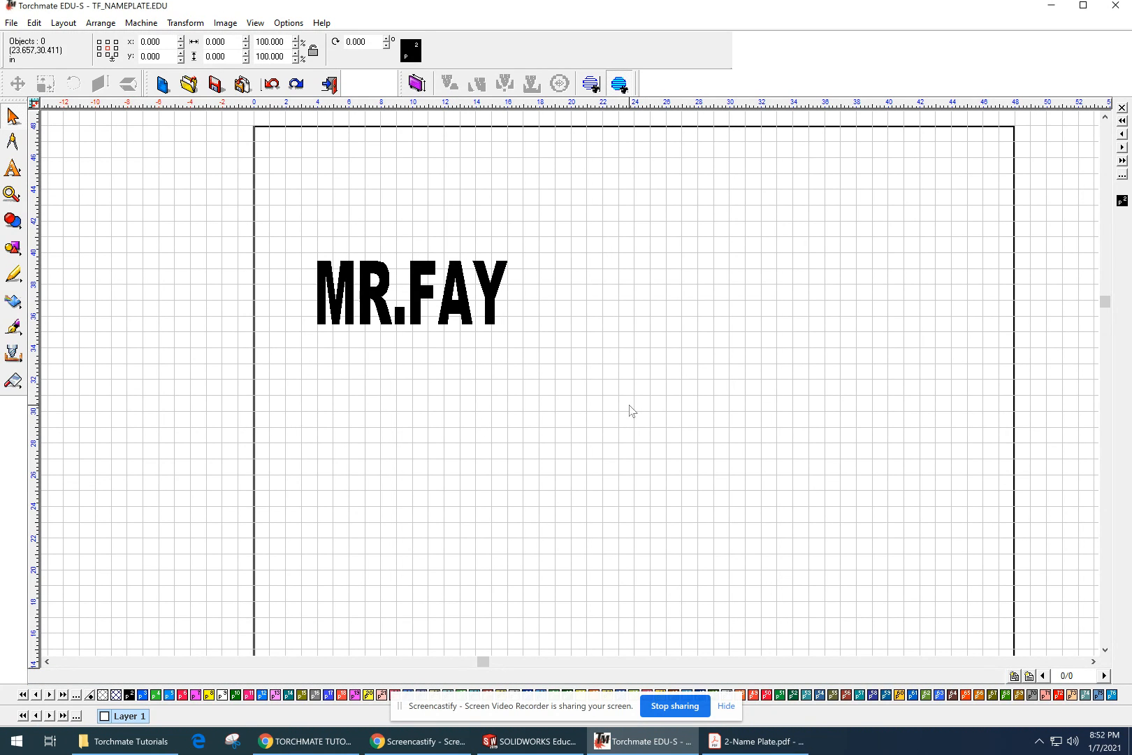
Step: Switch to the 2-Name Plate.pdf plan in Acrobat Reader, examine the base rectangle's dimensions, and return to Torchmate
scroll(629, 457, down, 3)
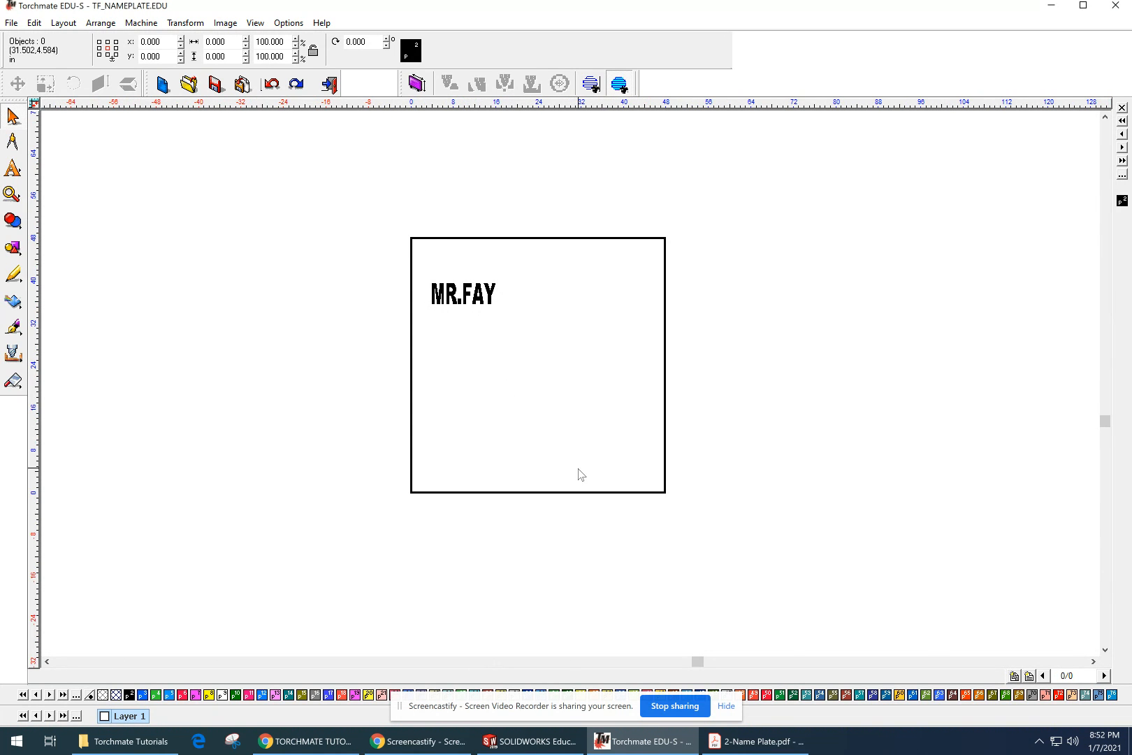
scroll(578, 472, up, 1)
mouse_move(580, 476)
middle_down()
mouse_move(607, 652)
mouse_move(609, 637)
middle_up()
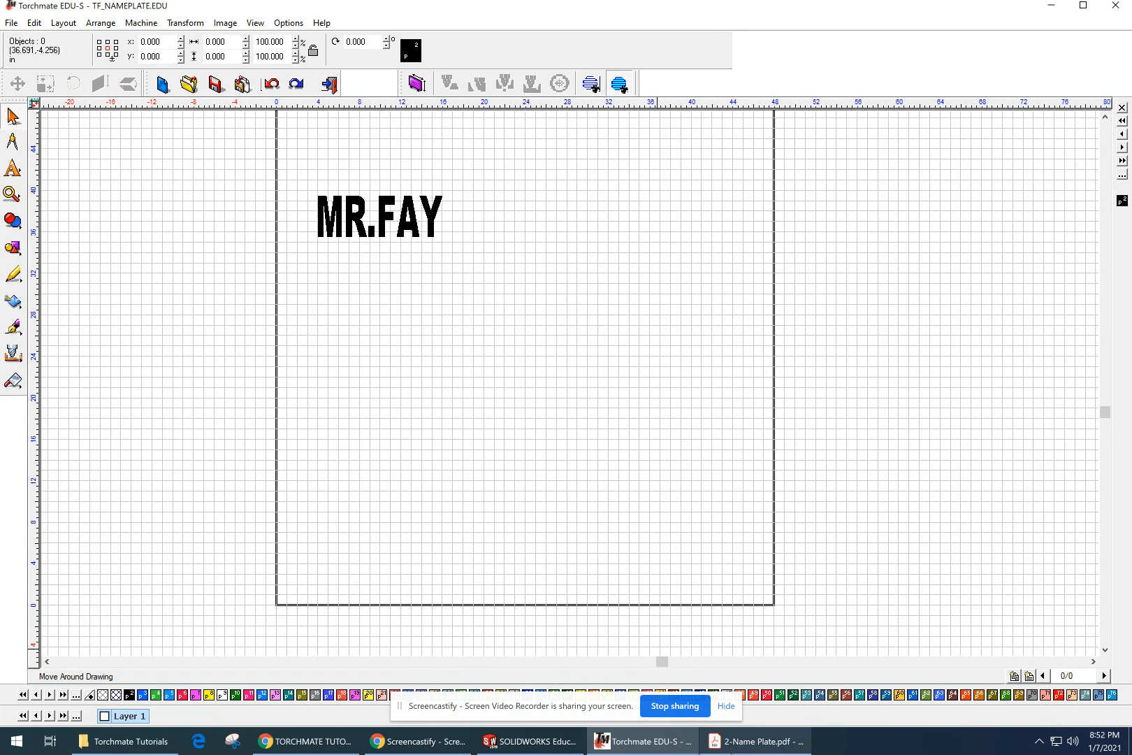
click(741, 742)
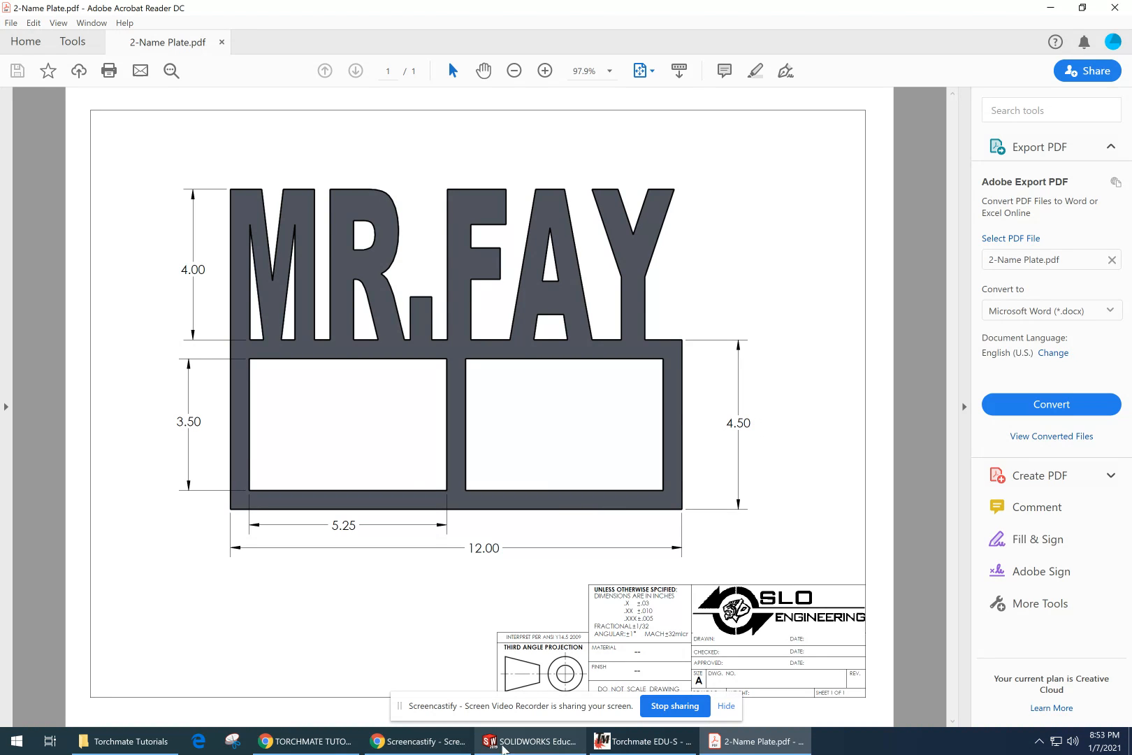
click(626, 746)
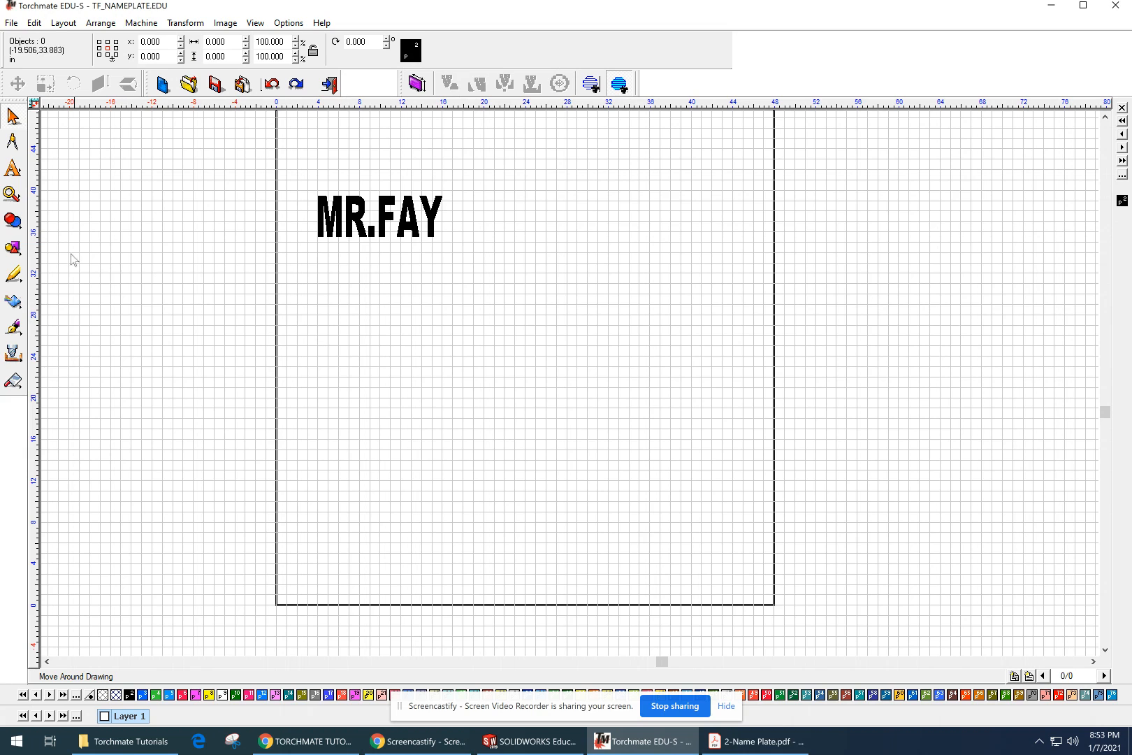
Step: Draw a rectangle below the name text, set its width to 12 inches, and try to set its height to 4 inches
click(12, 248)
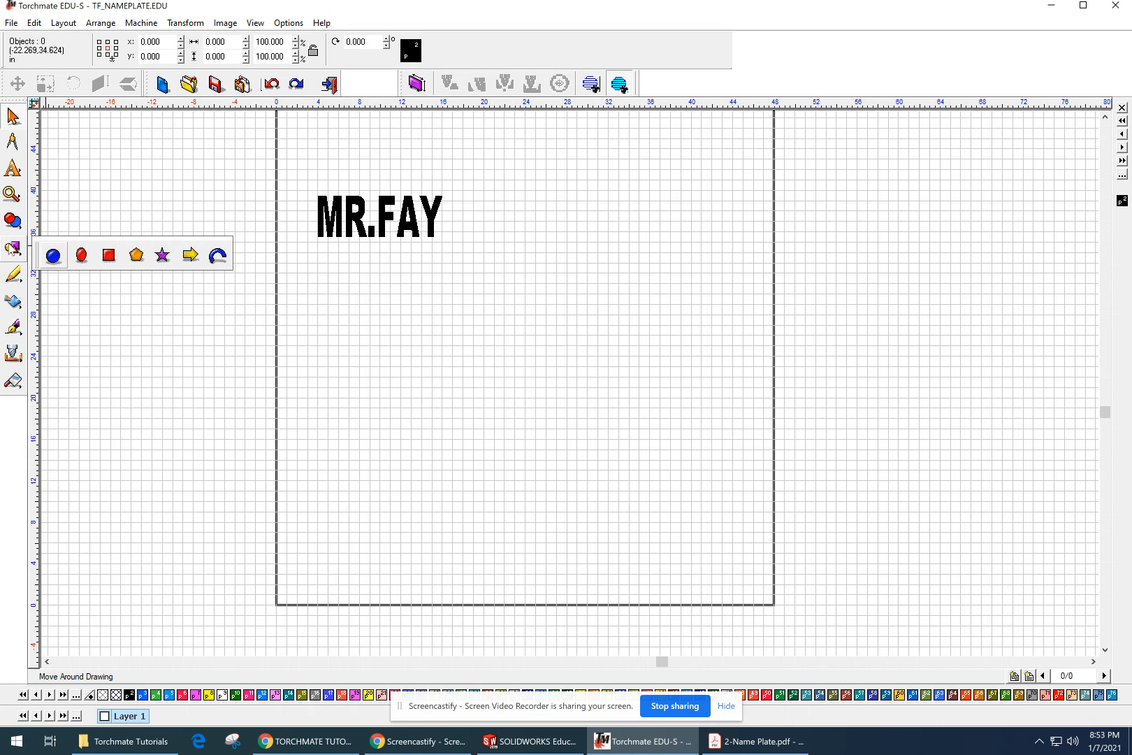
click(108, 255)
drag(390, 512, 613, 429)
double_click(140, 39)
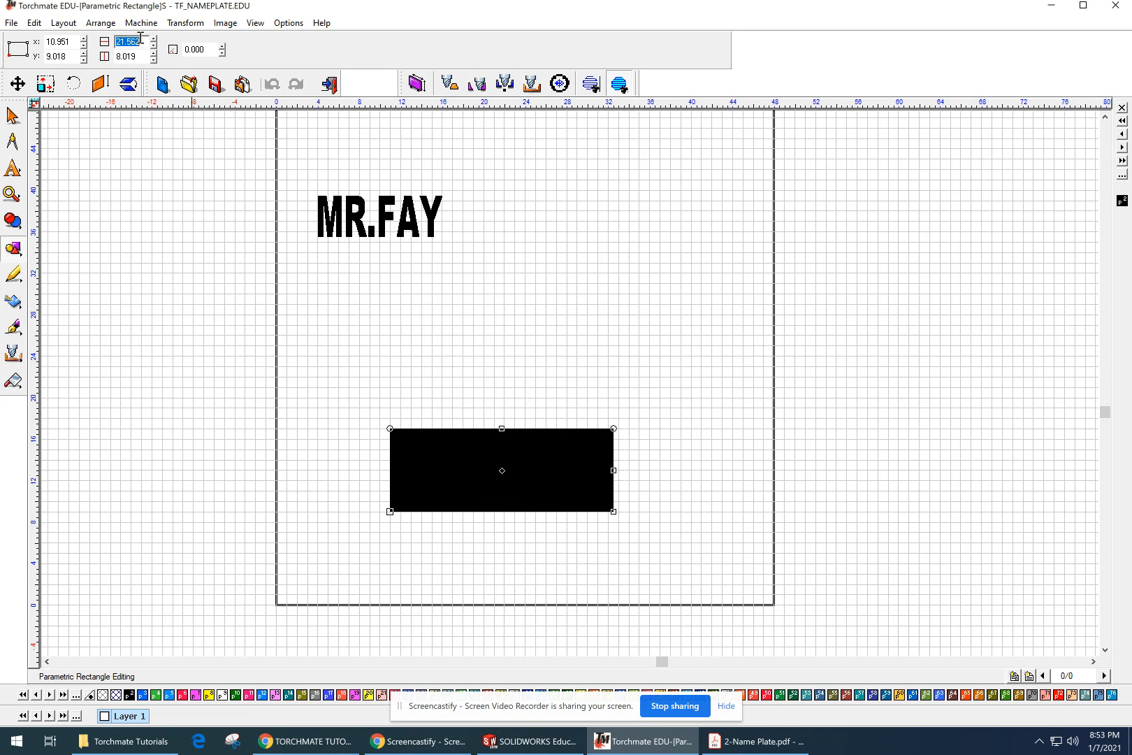
text(12)
double_click(141, 56)
text(8)
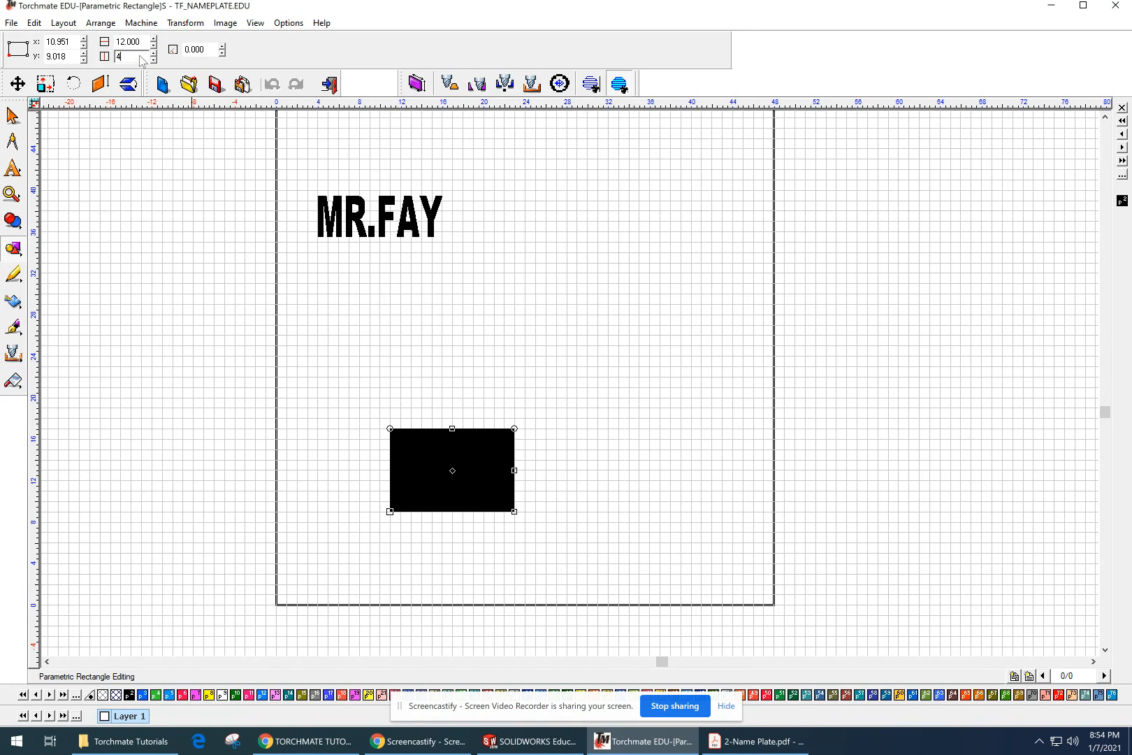
click(533, 380)
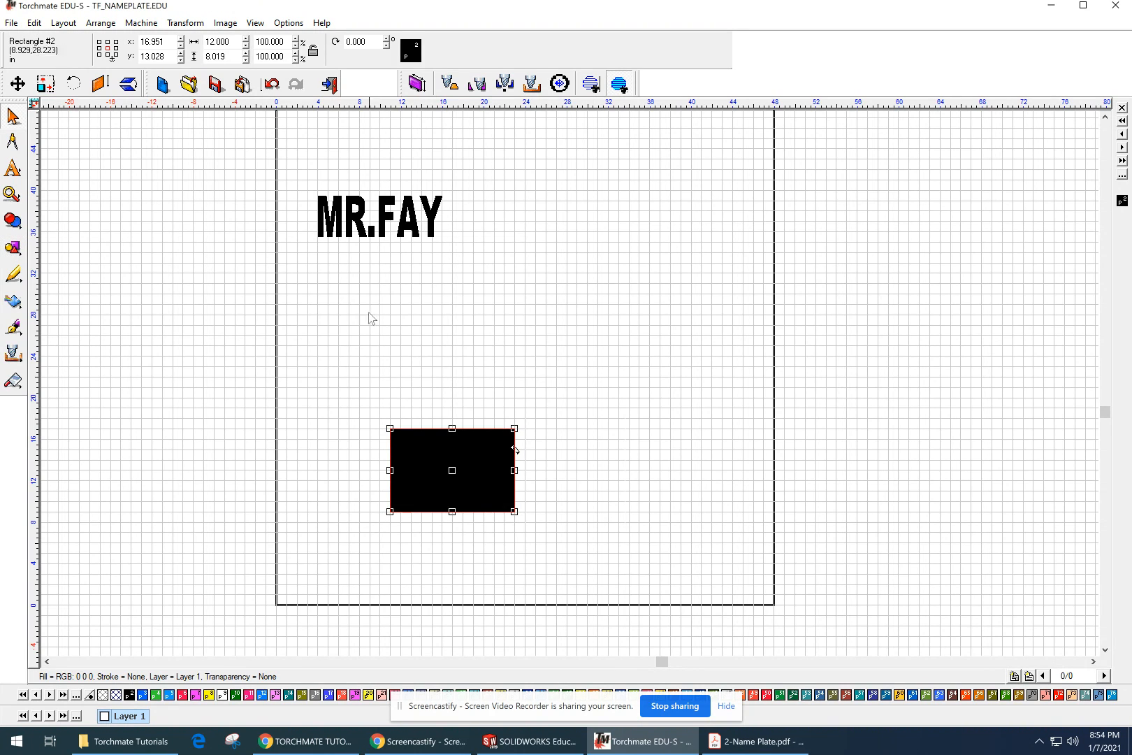
Step: Reopen the rectangle for parametric editing, set its height to 4 inches, and finish editing
click(492, 417)
click(479, 443)
double_click(472, 458)
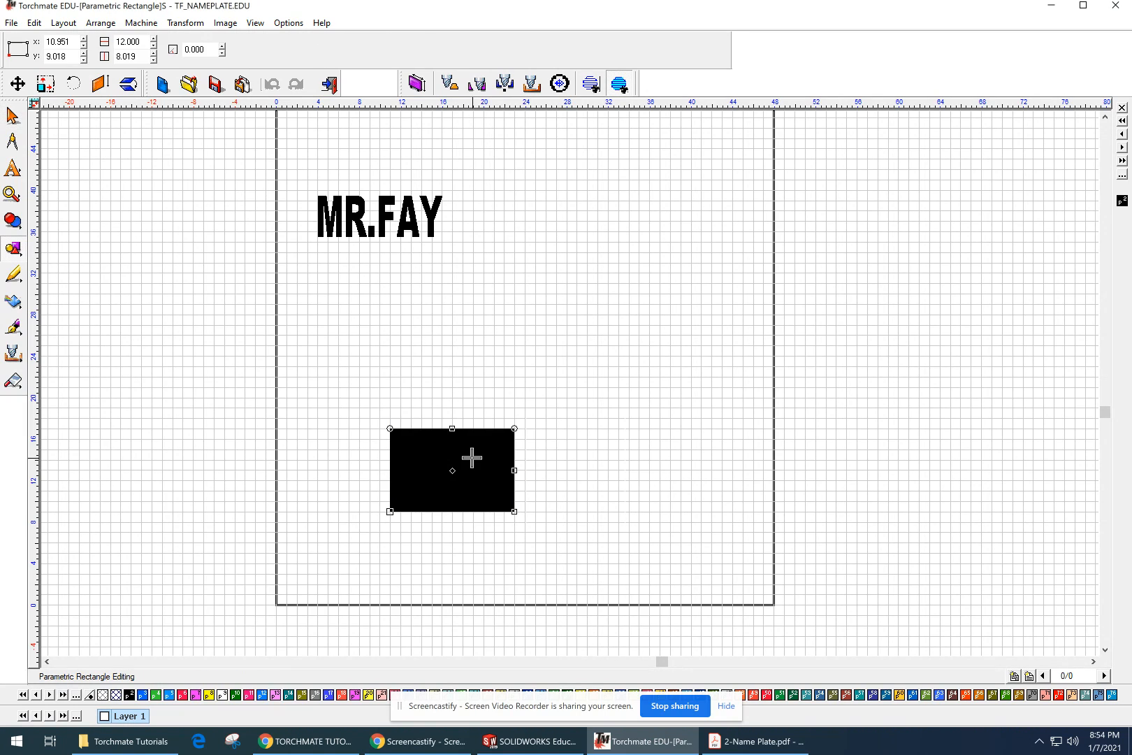
double_click(148, 56)
text(4)
key(Return)
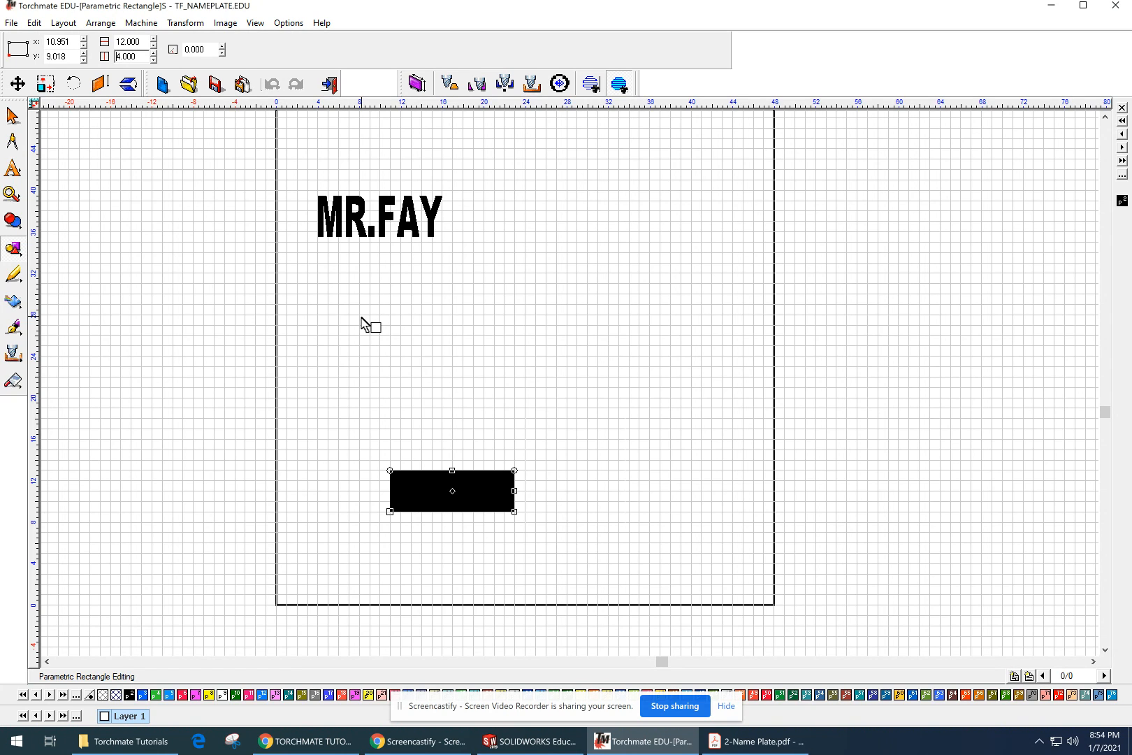
key(Escape)
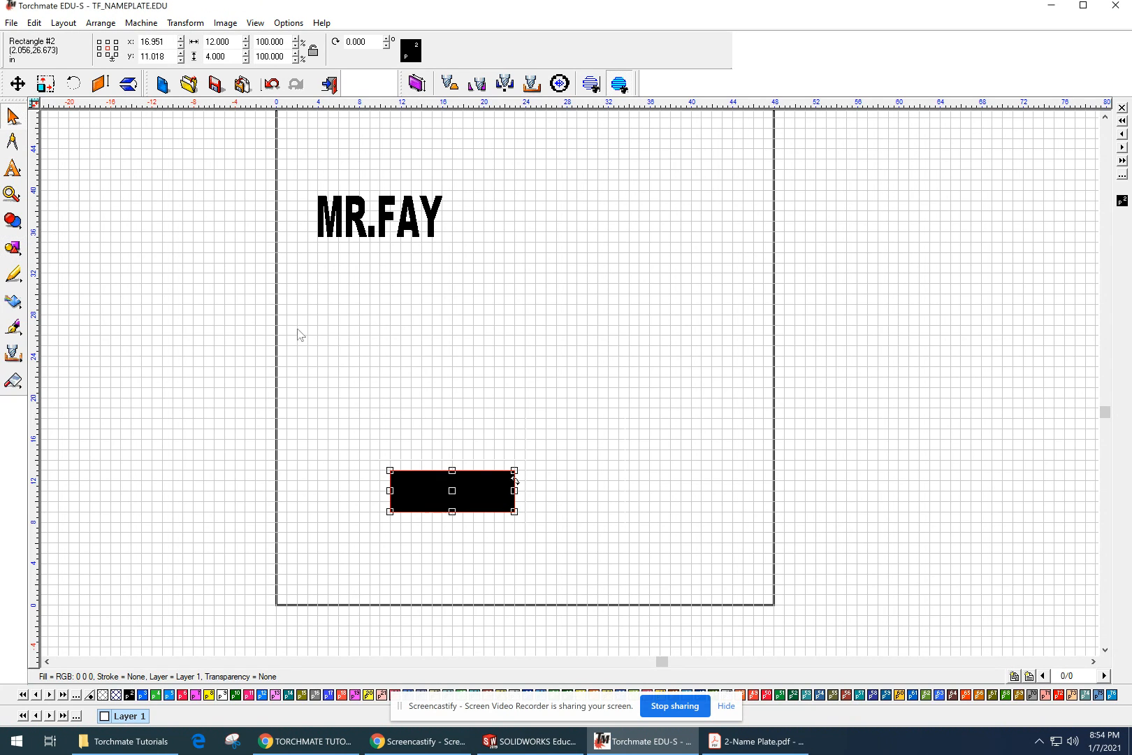
Step: Position the rectangle by its lower-left reference point at X 0, Y 0 on the sheet and deselect it
click(99, 56)
double_click(175, 46)
text(0)
key(Return)
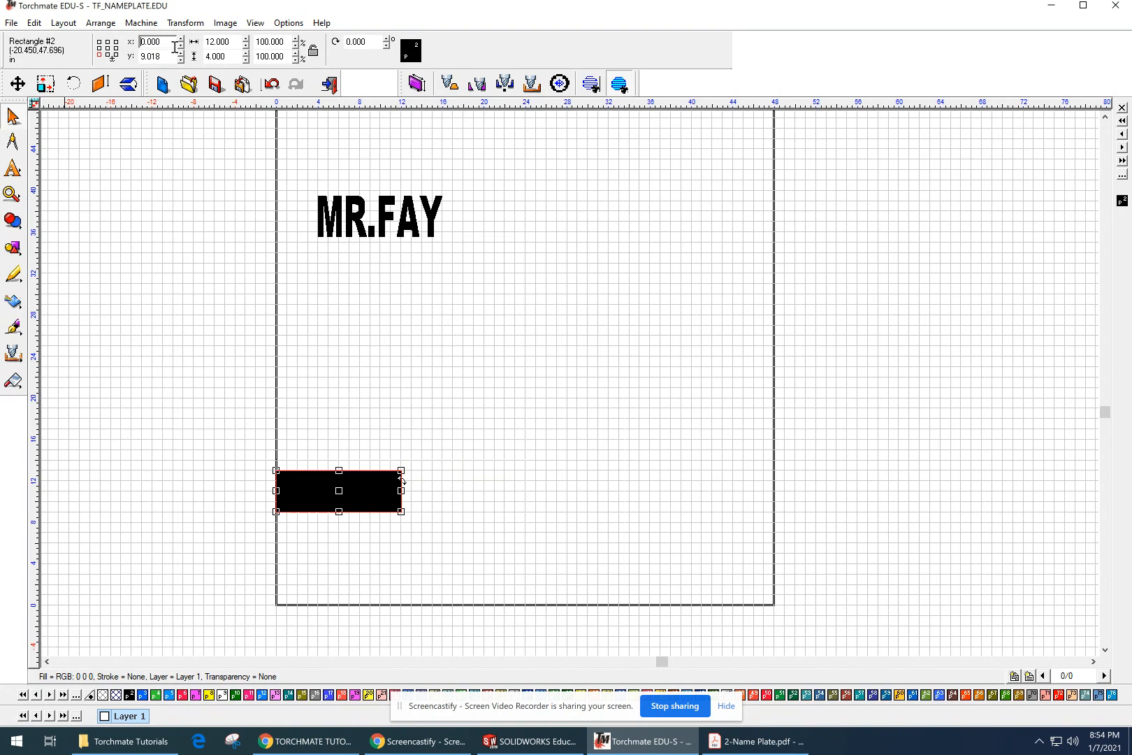
click(174, 55)
double_click(171, 56)
text(0)
key(Return)
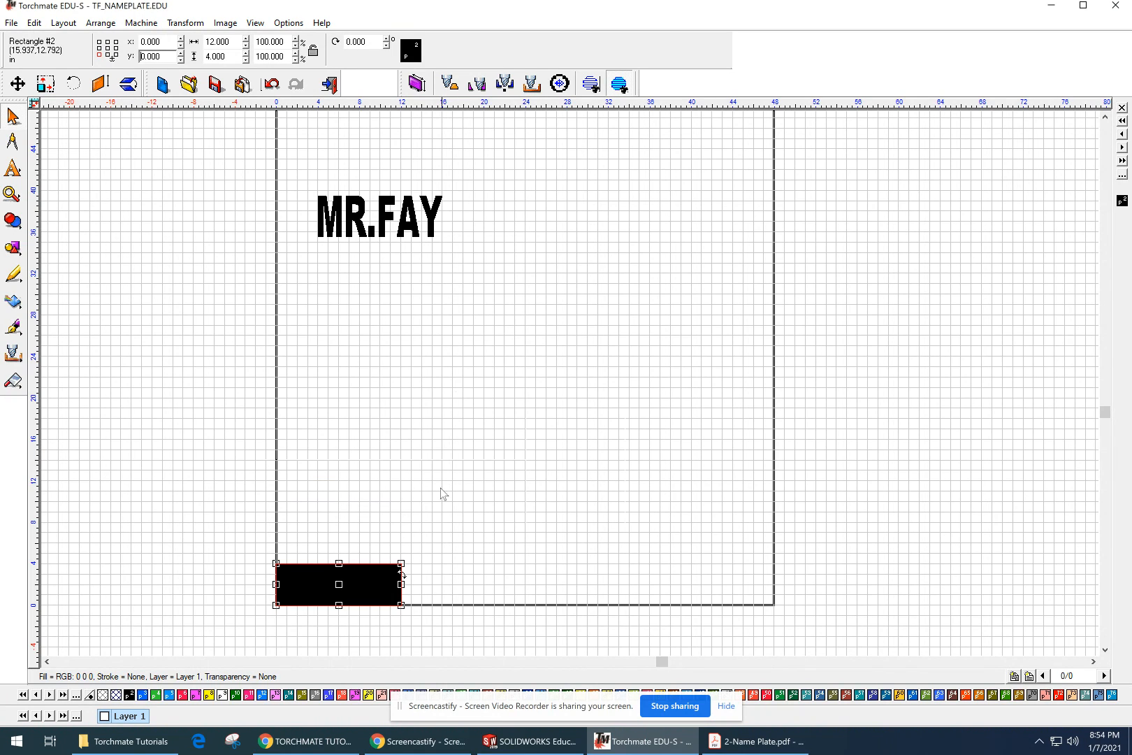
click(454, 499)
click(379, 568)
click(409, 505)
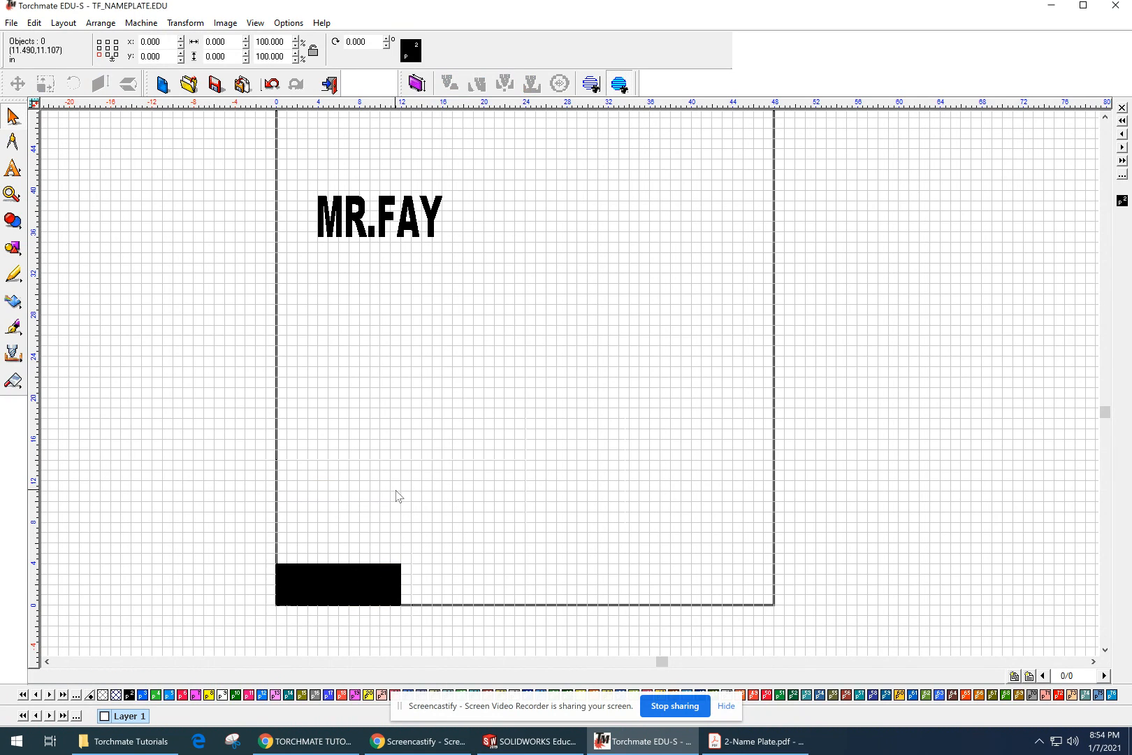
Step: Turn off Show Fill so the name text and rectangle display as outlines only
scroll(327, 593, up, 1)
scroll(328, 592, down, 1)
mouse_move(423, 538)
middle_down()
mouse_move(361, 604)
mouse_move(306, 633)
middle_up()
middle_drag(731, 306, 648, 465)
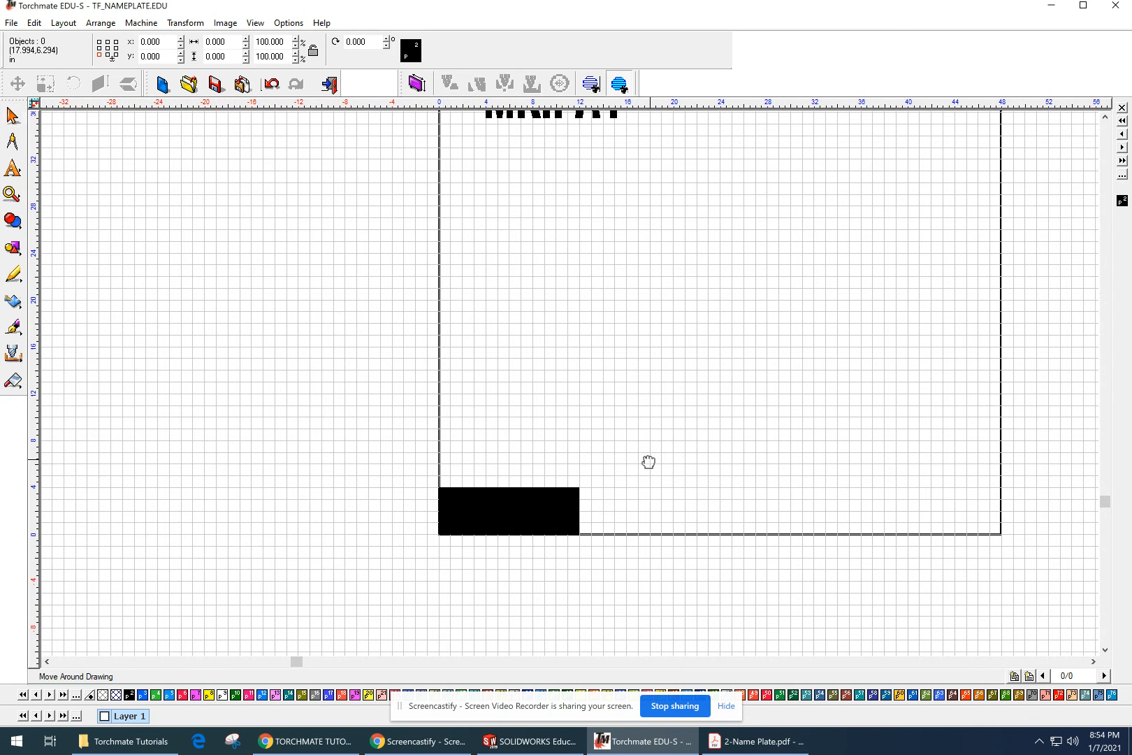
middle_drag(556, 306, 546, 349)
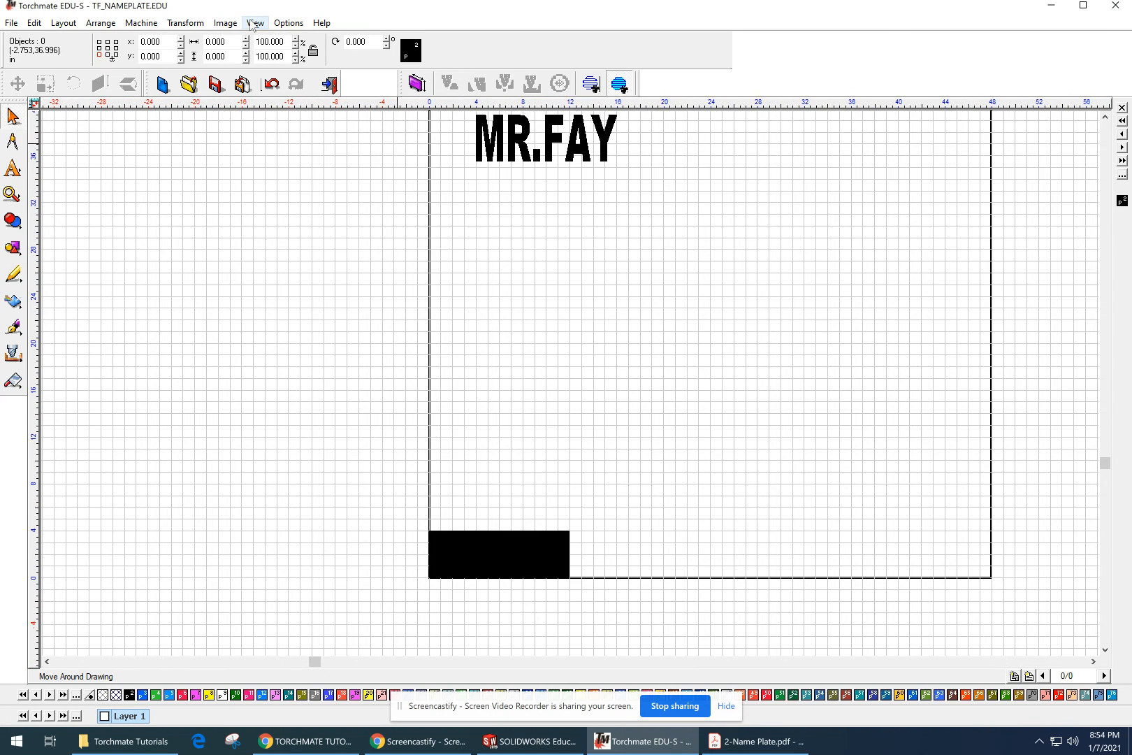
click(287, 23)
mouse_move(255, 23)
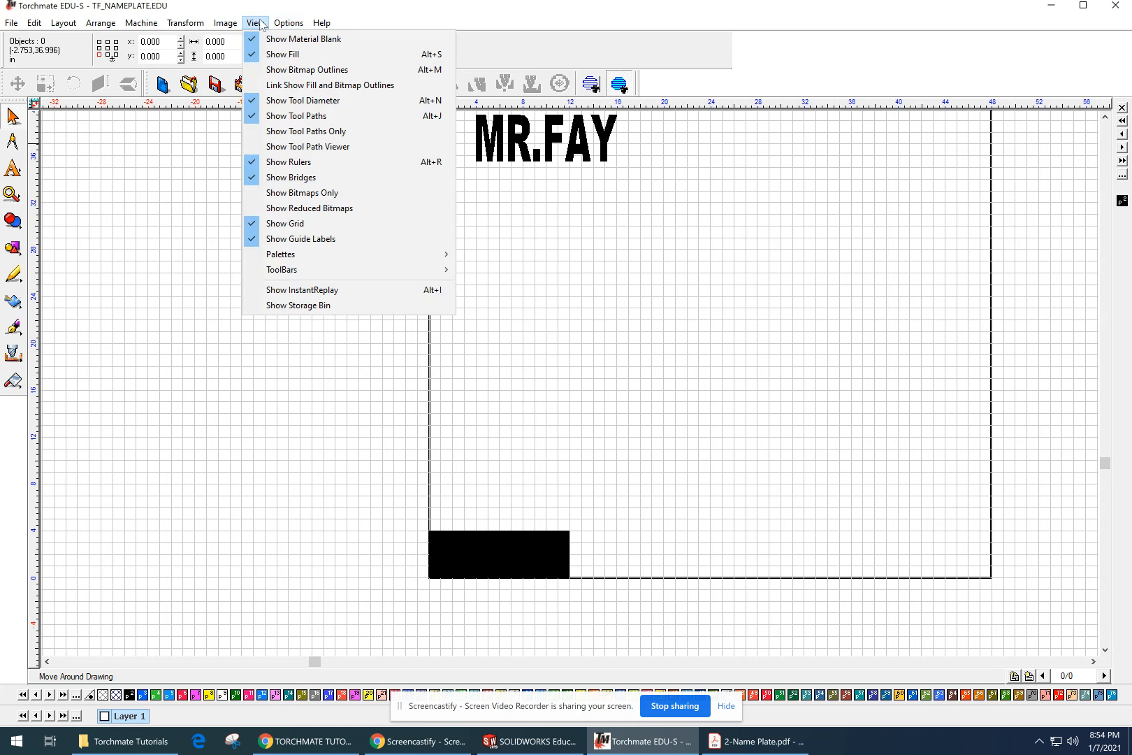
click(276, 56)
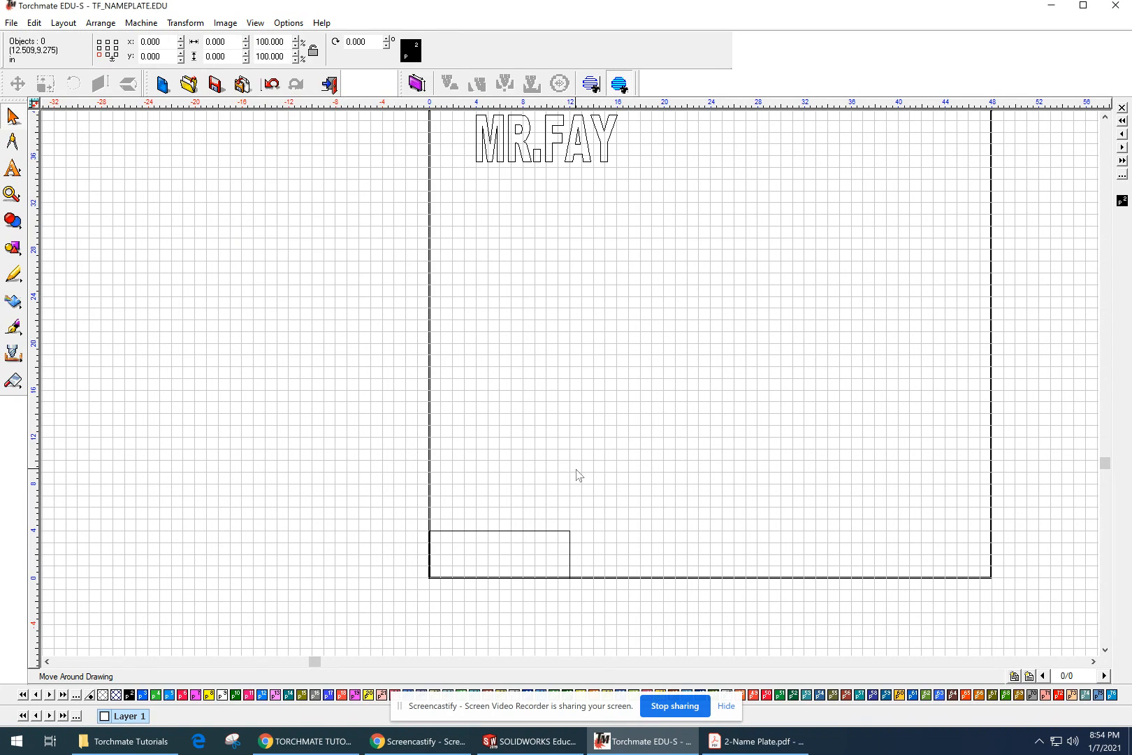
click(511, 531)
middle_drag(635, 524, 577, 527)
click(425, 443)
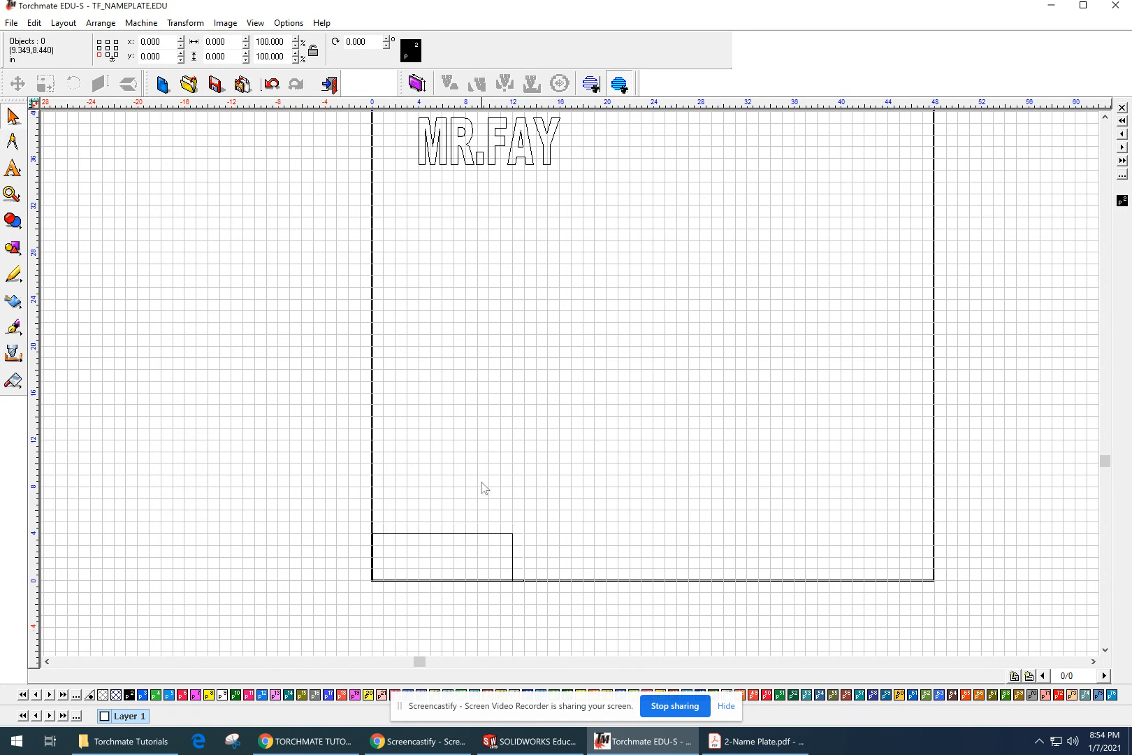
Step: Check the name plate PDF plan, return to Torchmate, and draw a rectangle about 5.3 by 2.6 inches above the base rectangle
click(778, 745)
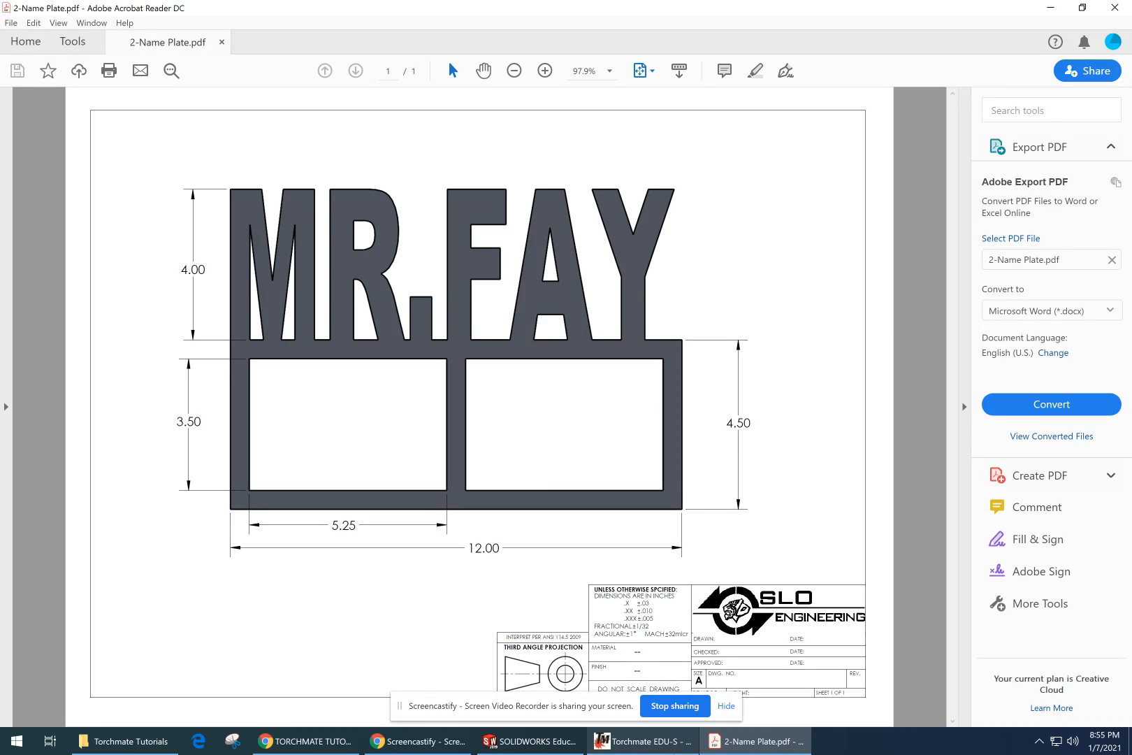
click(643, 742)
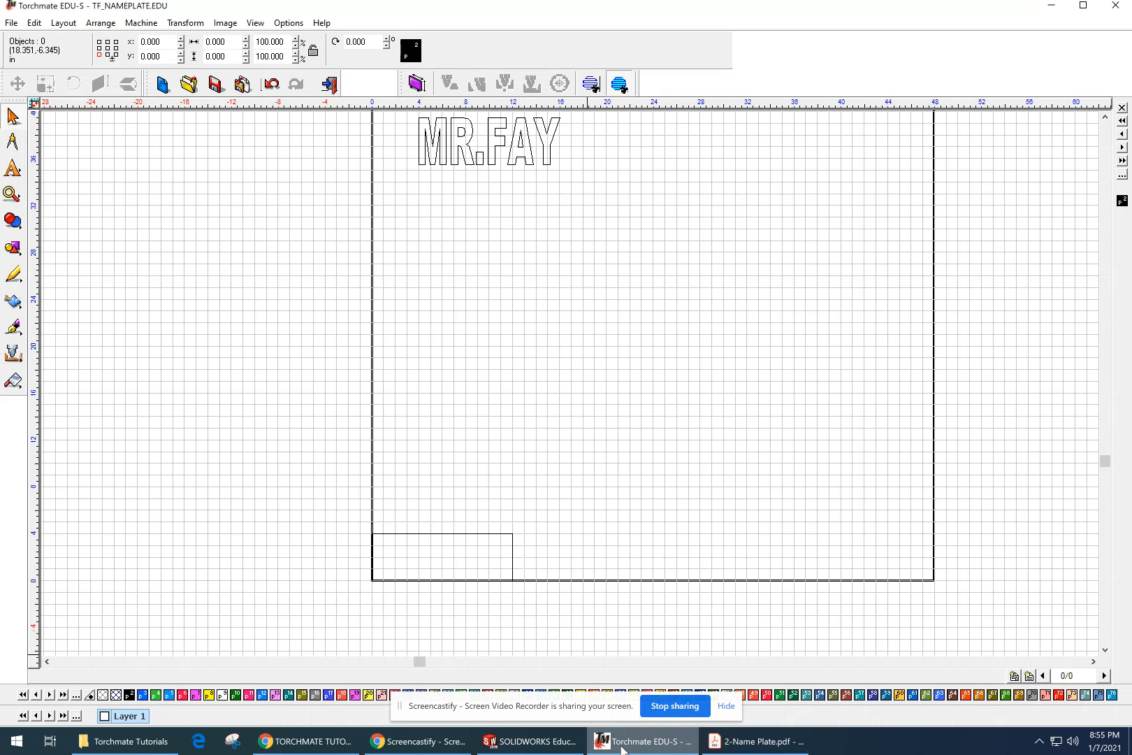
scroll(521, 525, down, 1)
mouse_move(543, 420)
middle_down()
mouse_move(315, 508)
mouse_move(361, 510)
mouse_move(6, 557)
middle_up()
scroll(364, 465, up, 2)
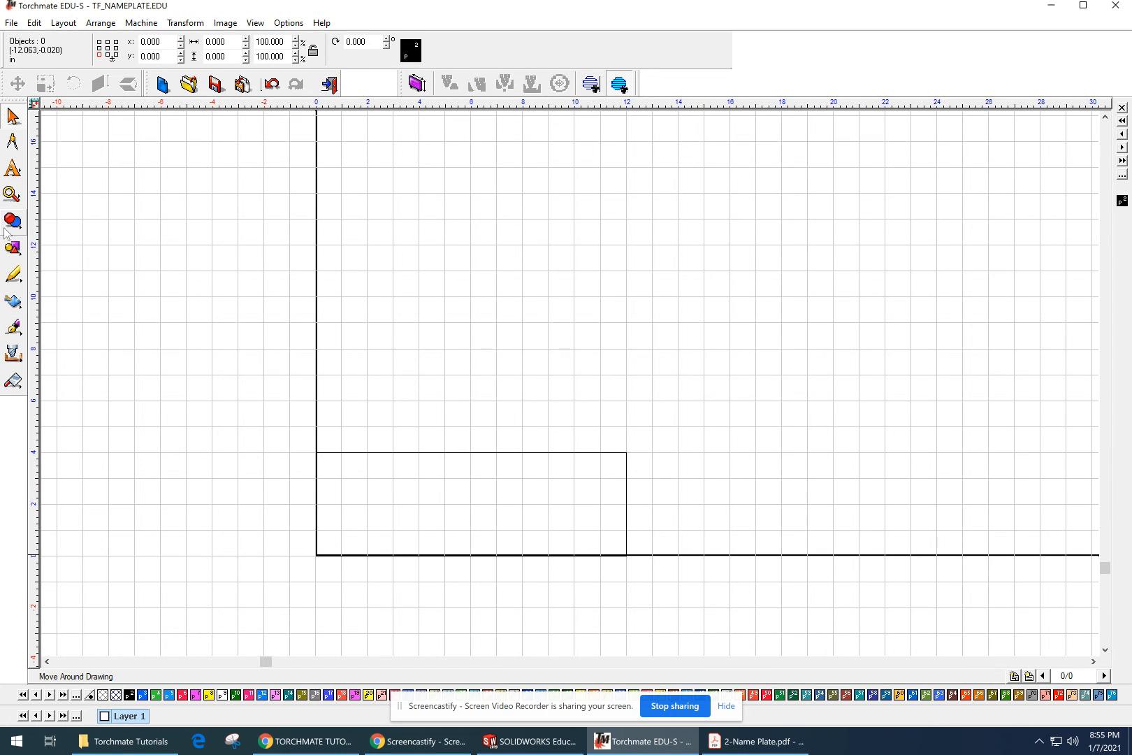
click(14, 251)
click(108, 253)
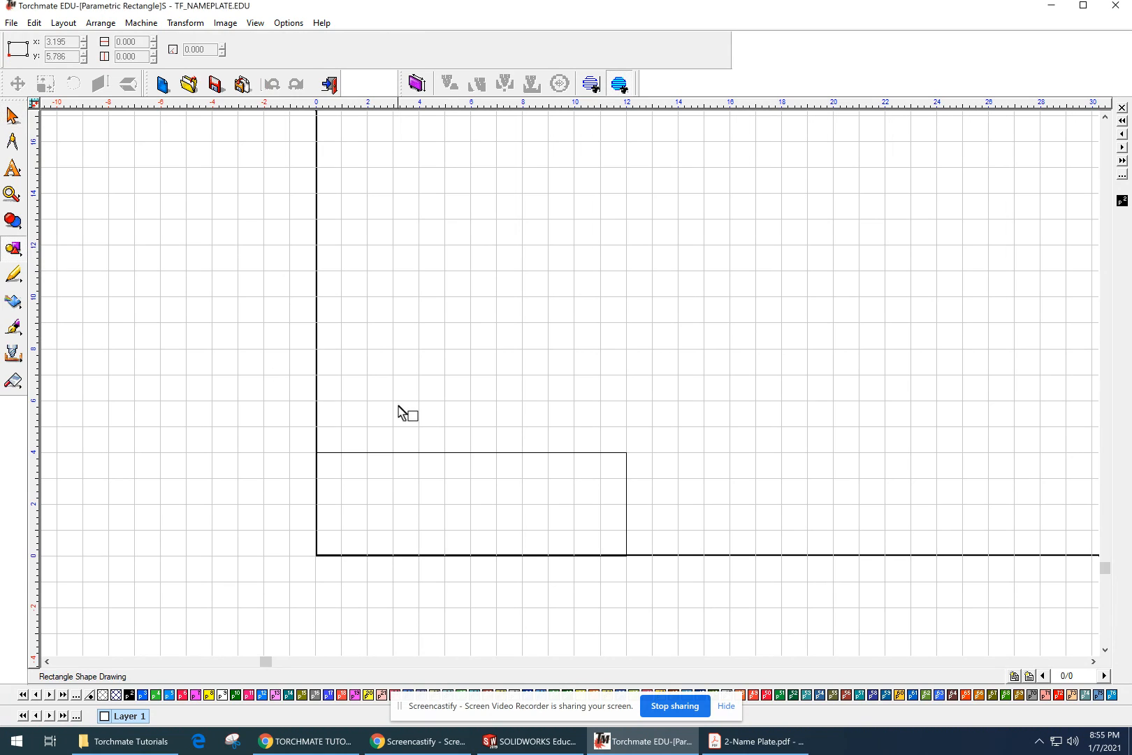
drag(398, 404, 534, 336)
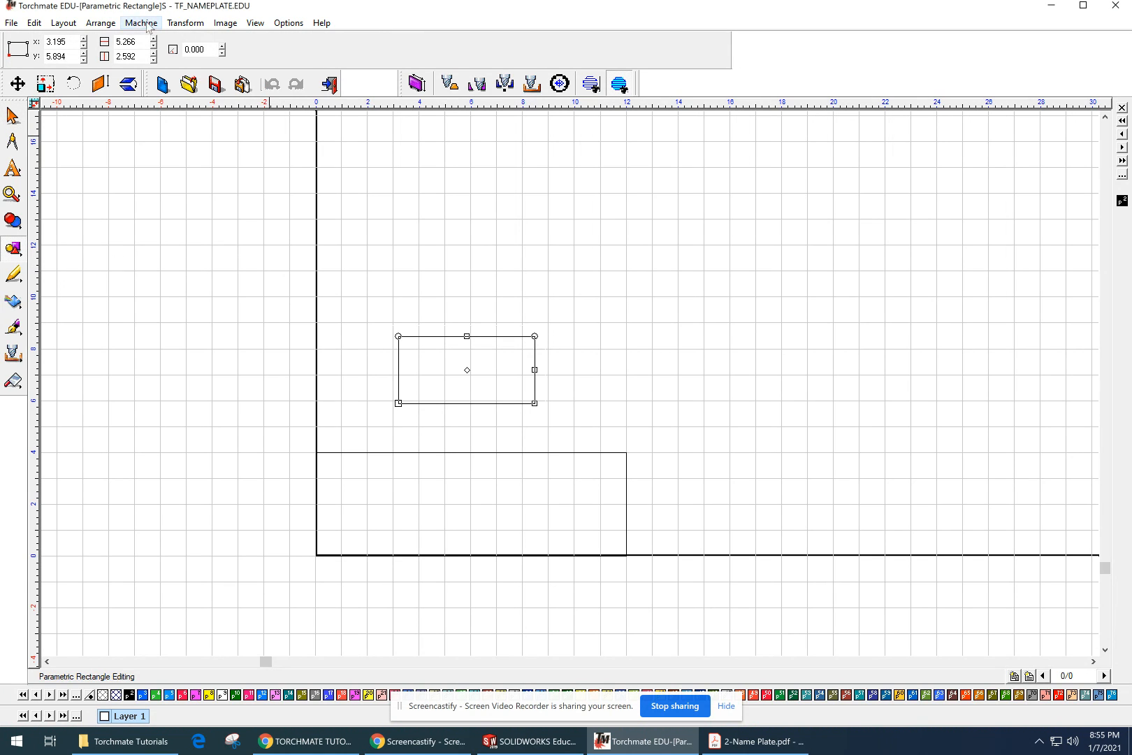
Step: Set the new rectangle's width to 5.25 inches and height to 3.5 inches, following the window dimensions in the PDF plan
double_click(139, 41)
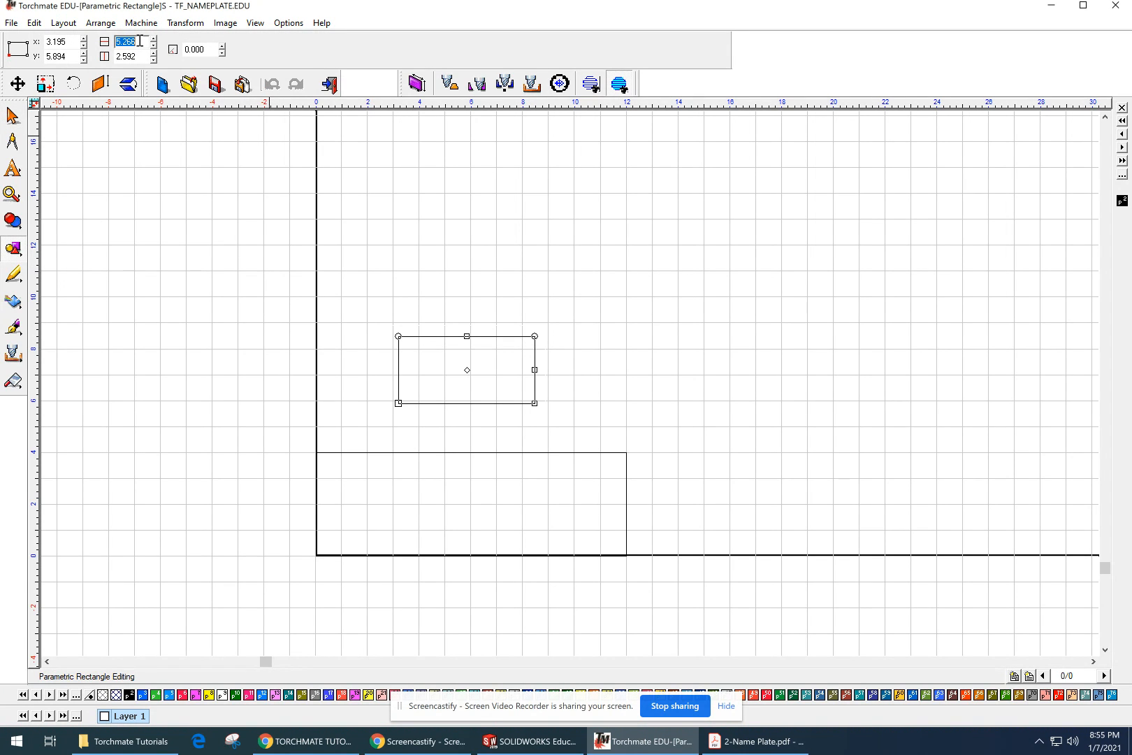
click(758, 741)
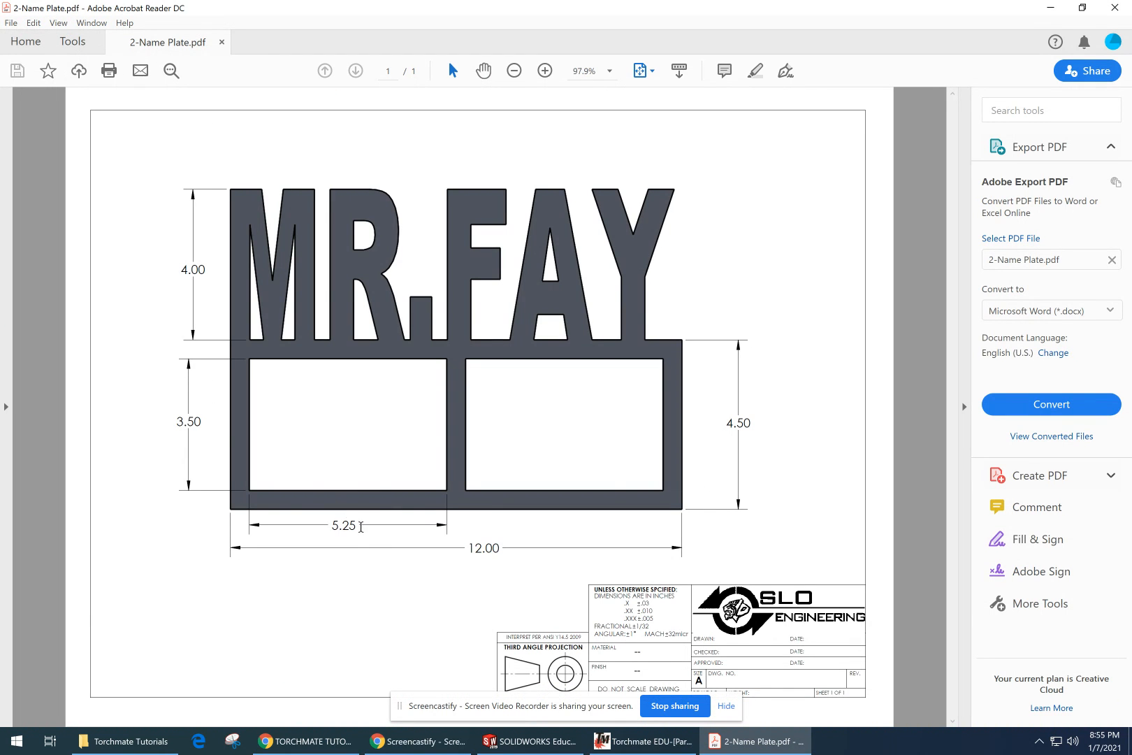
click(643, 741)
double_click(132, 42)
text(5)
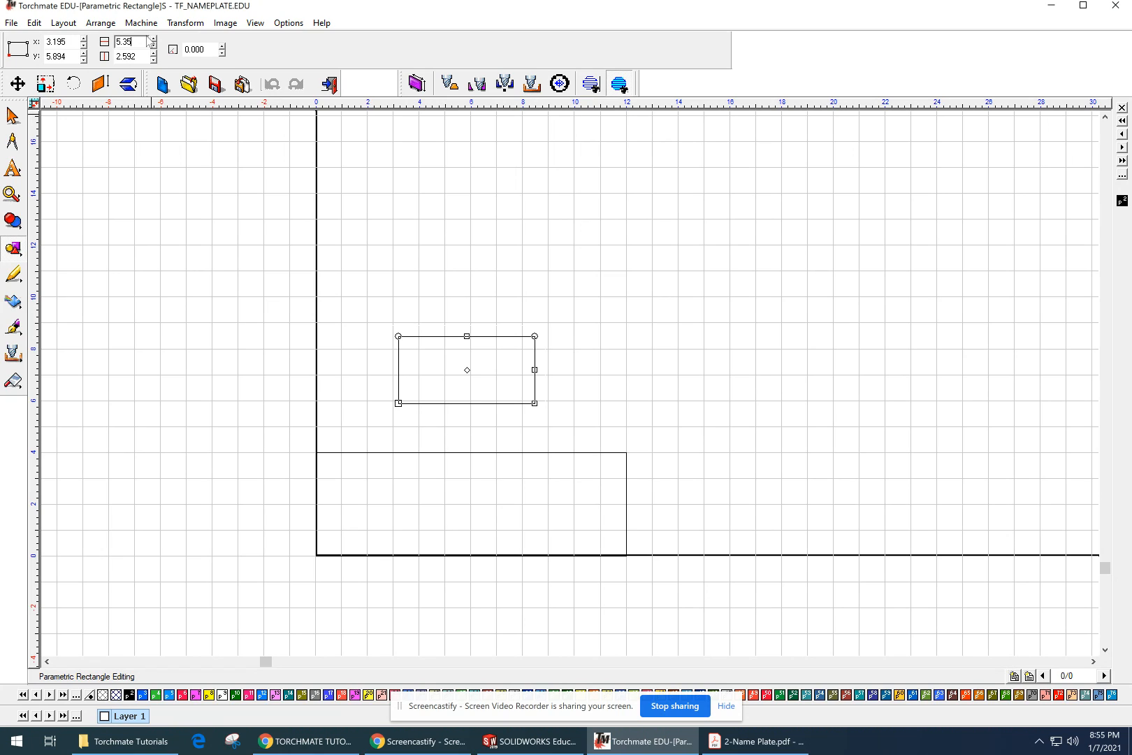
text(.25)
key(Return)
double_click(140, 56)
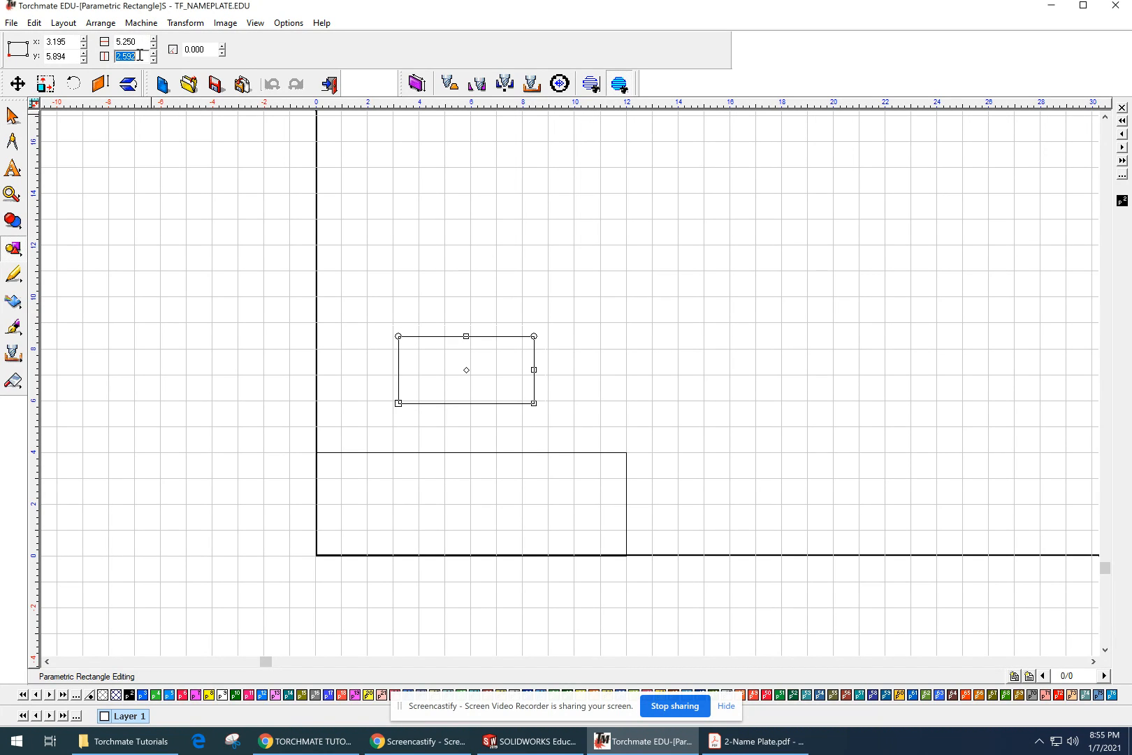
text(3.5)
key(Return)
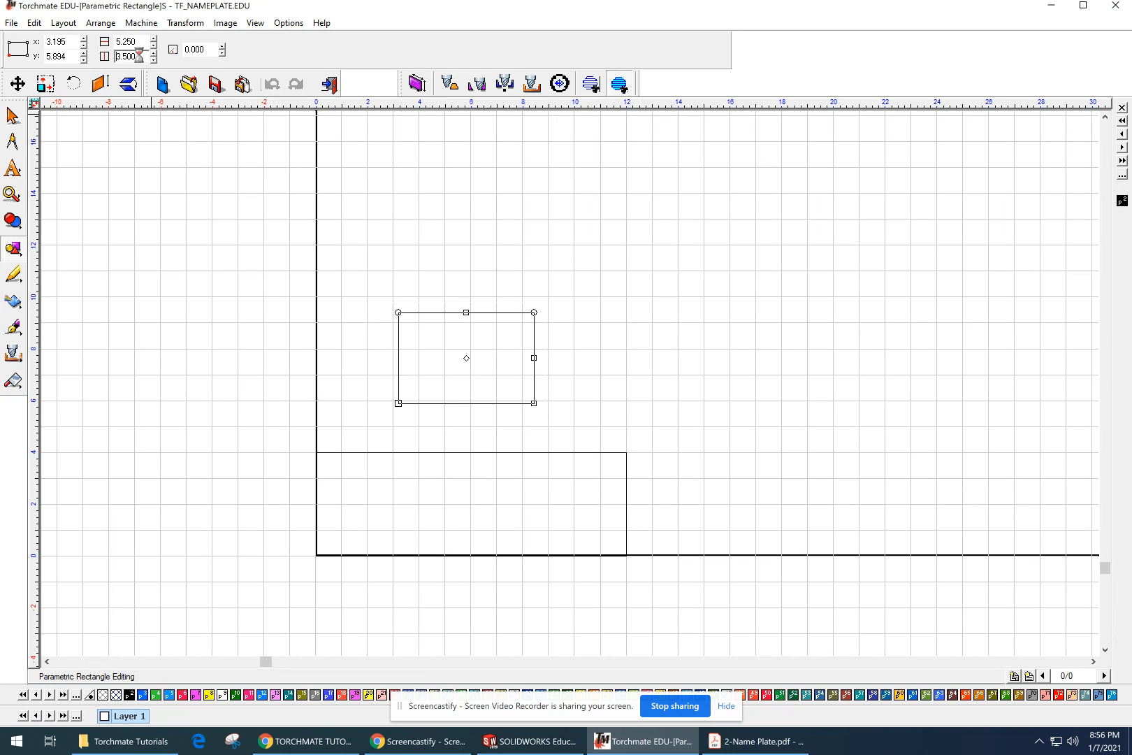
Step: Finish editing the window rectangle, position its lower-left corner at X 0.5, Y 0.5, and deselect it
click(741, 743)
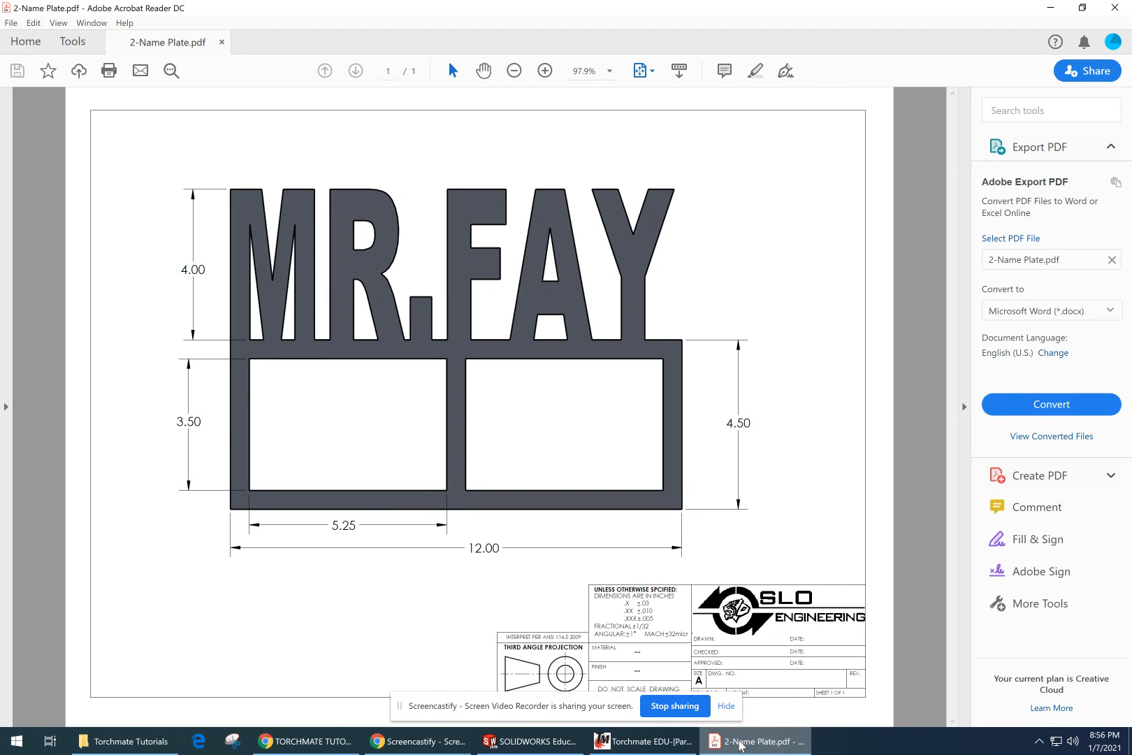
click(740, 744)
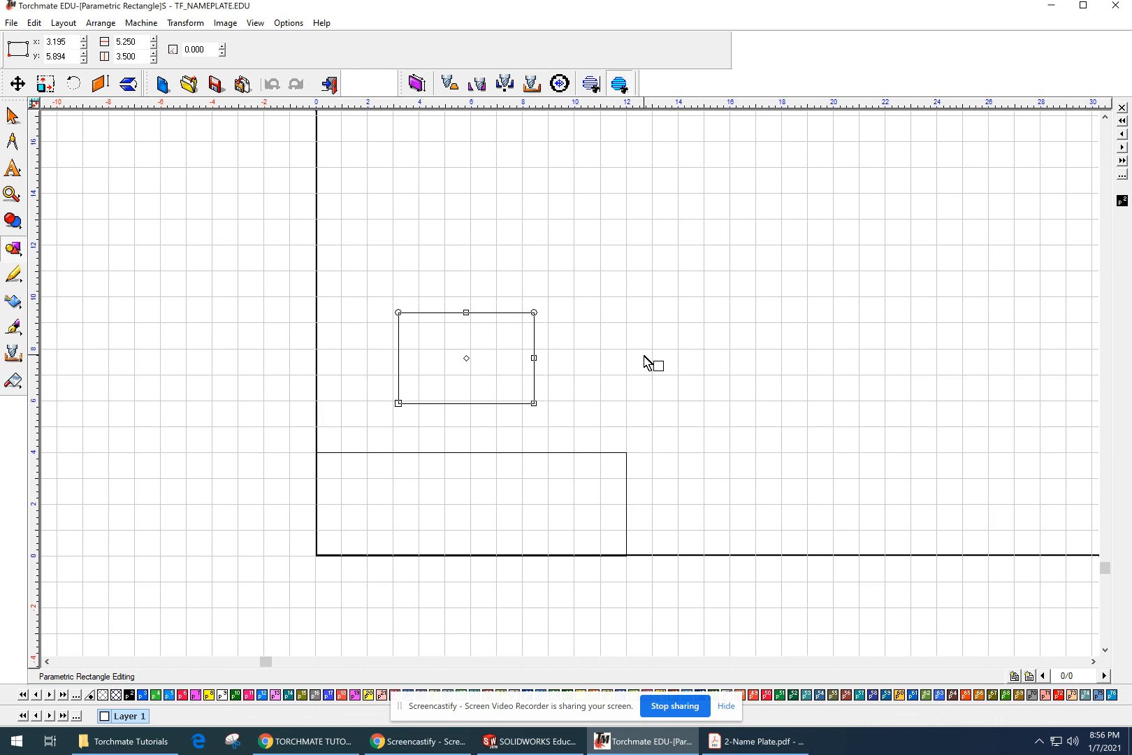
key(Escape)
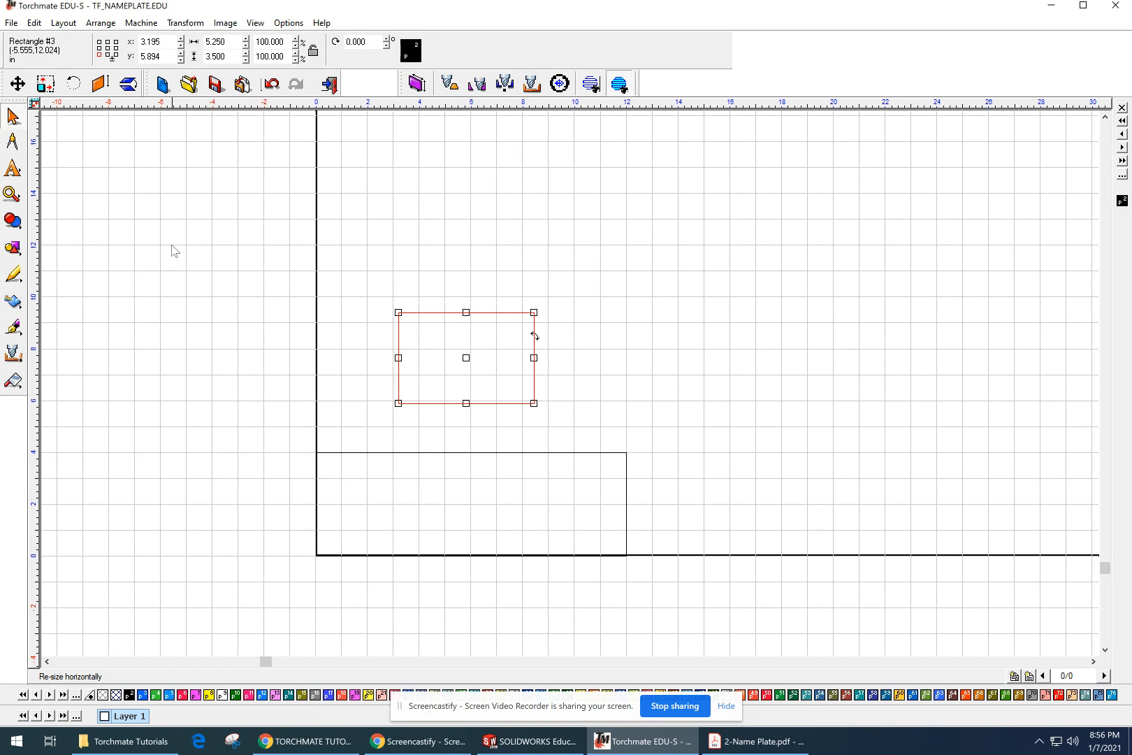
click(162, 41)
key(BackSpace)
text(.5)
key(Return)
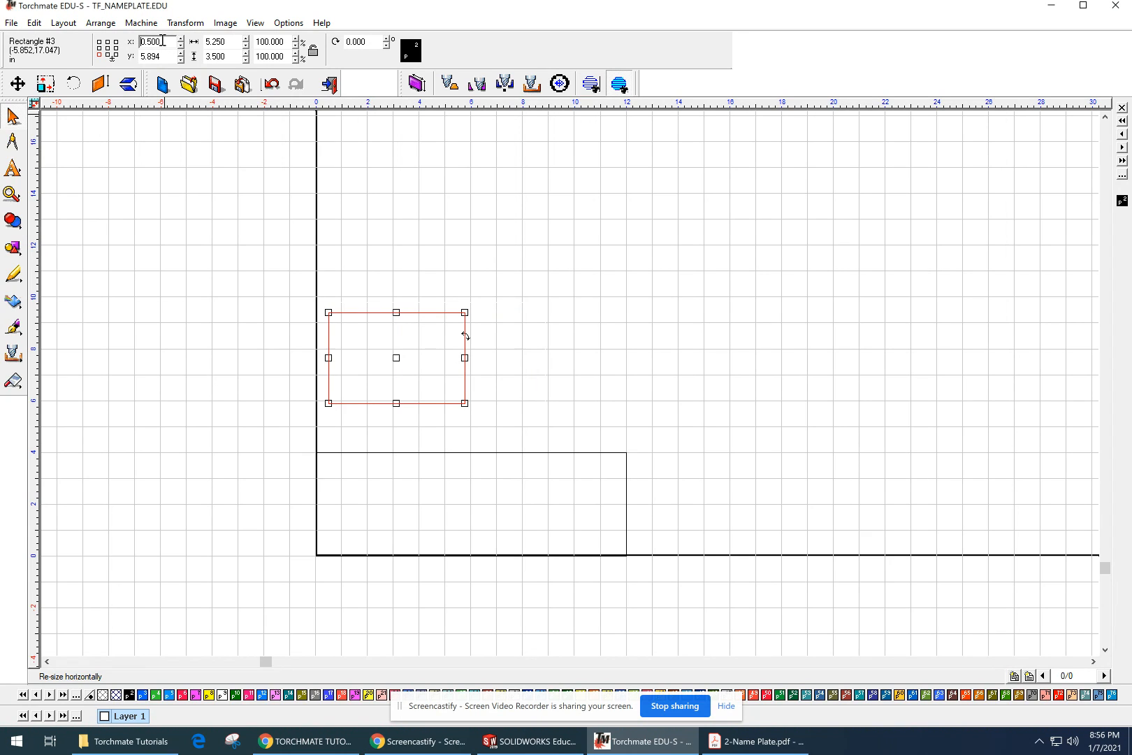
click(163, 57)
text(.5)
key(Return)
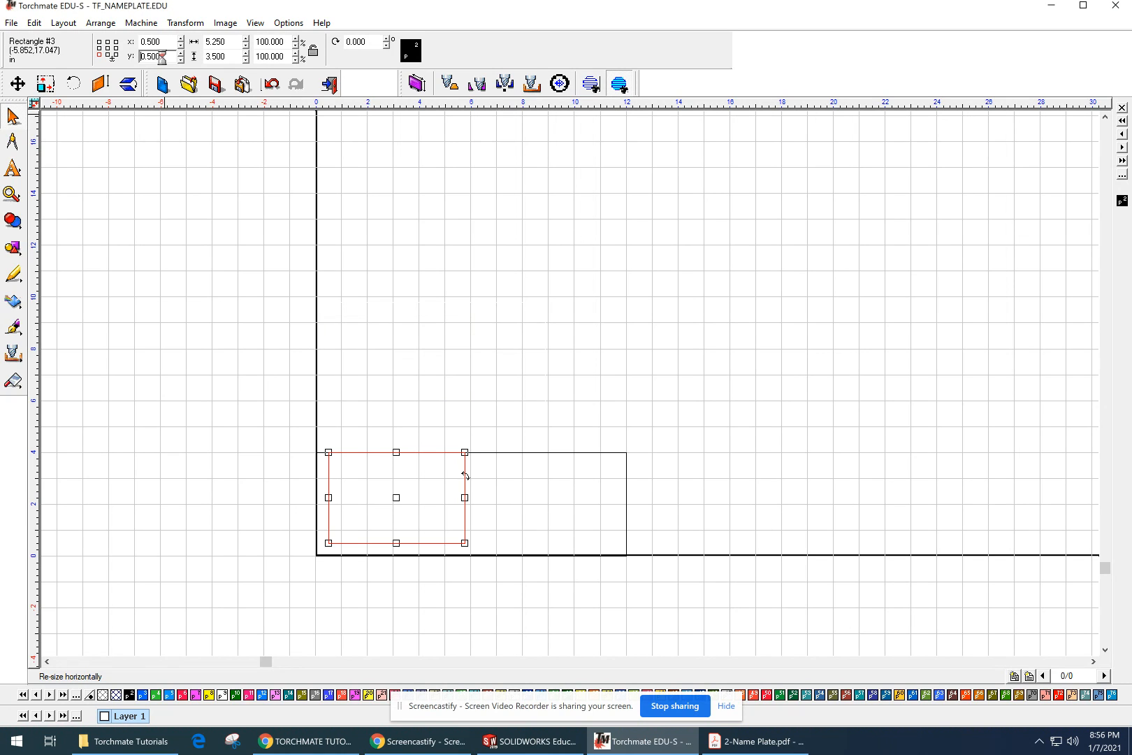
click(494, 307)
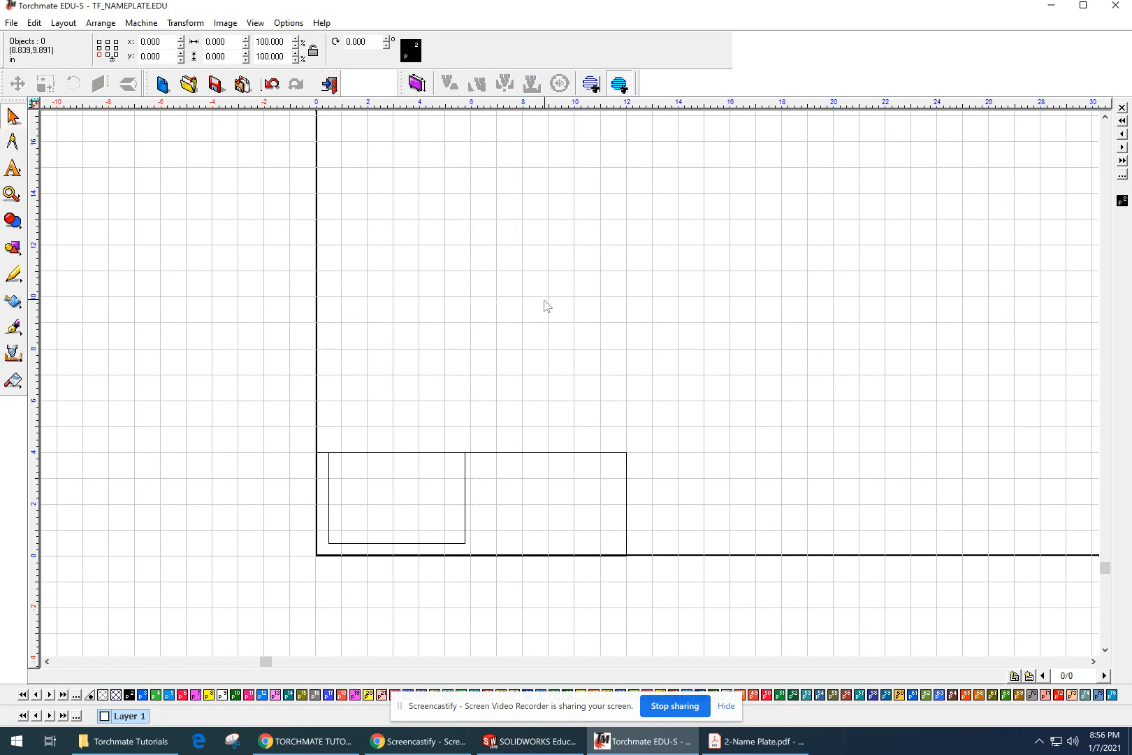
Step: Check the overall base height in the PDF plan and set the base rectangle's height to 4.5 inches
click(465, 482)
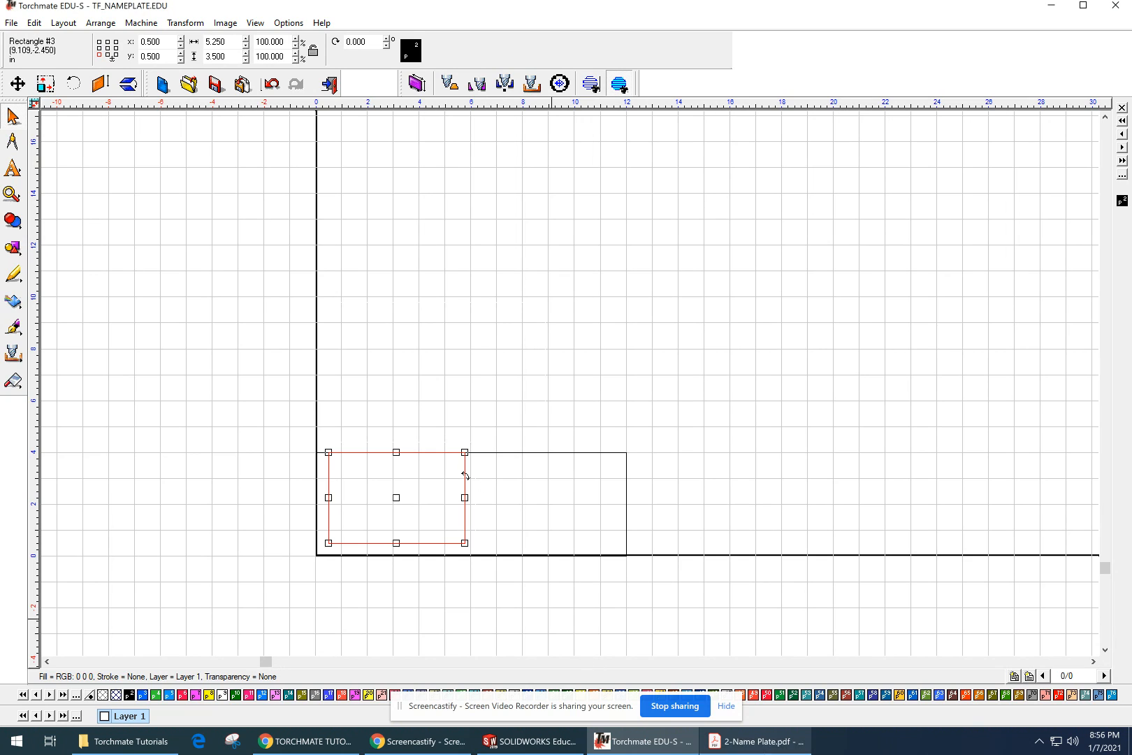
click(770, 751)
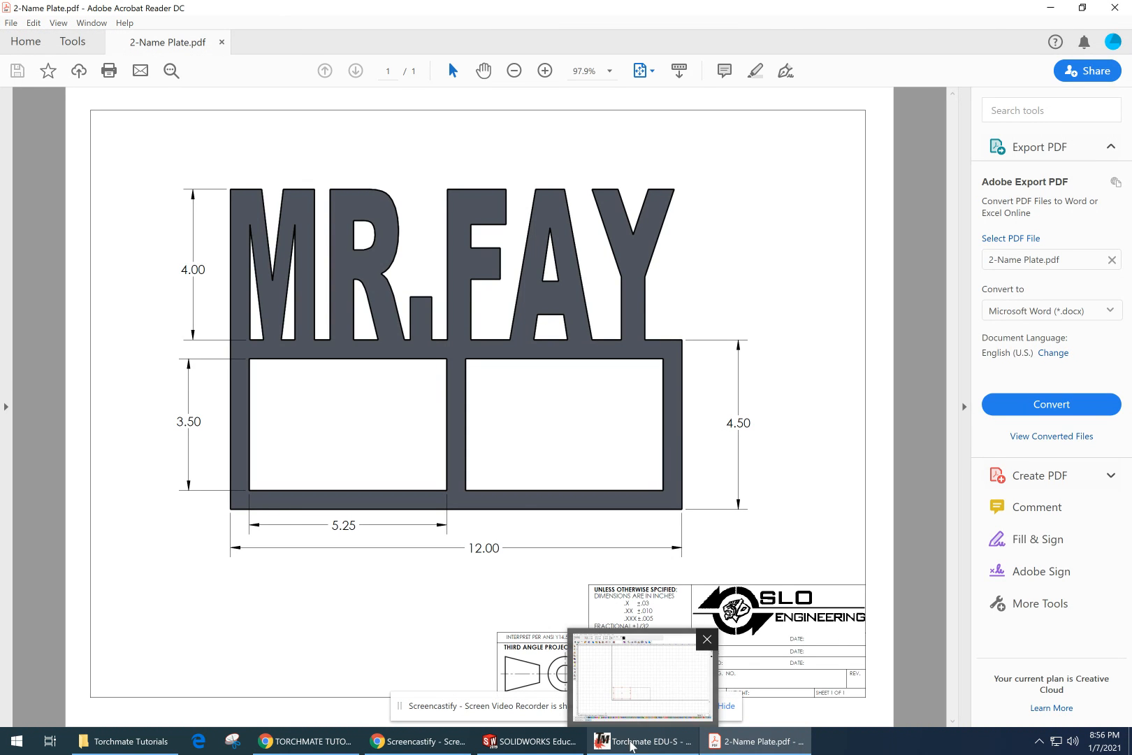
click(622, 744)
click(647, 497)
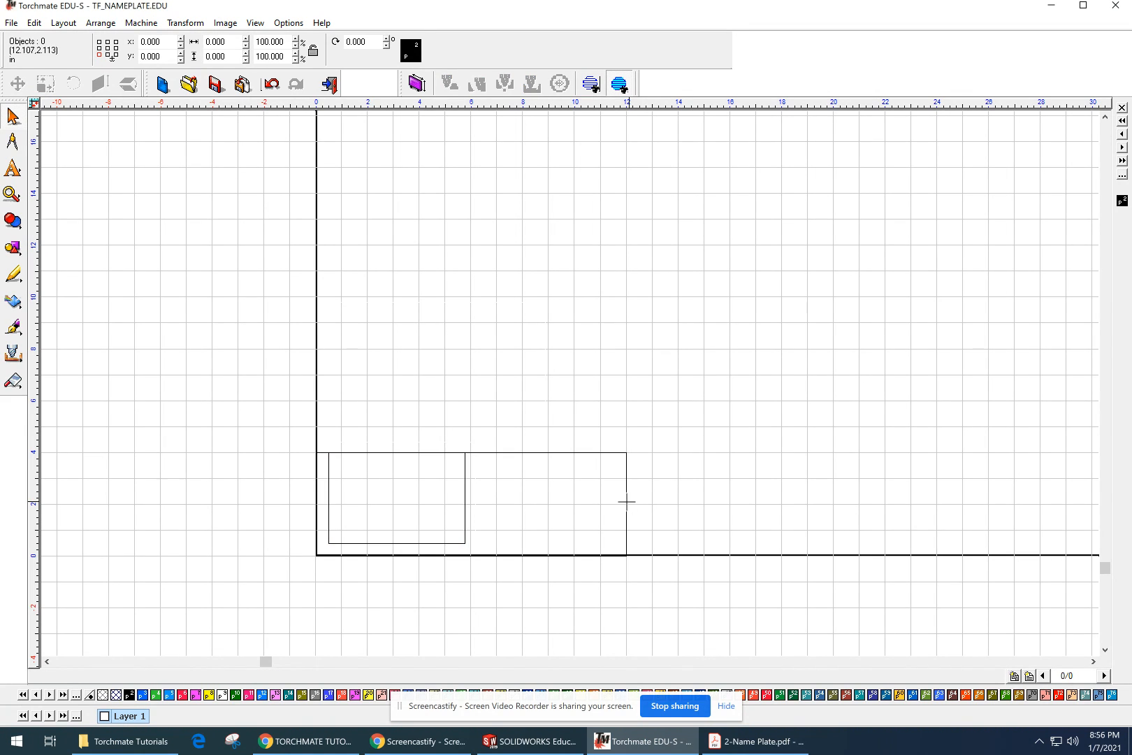
click(627, 500)
double_click(229, 56)
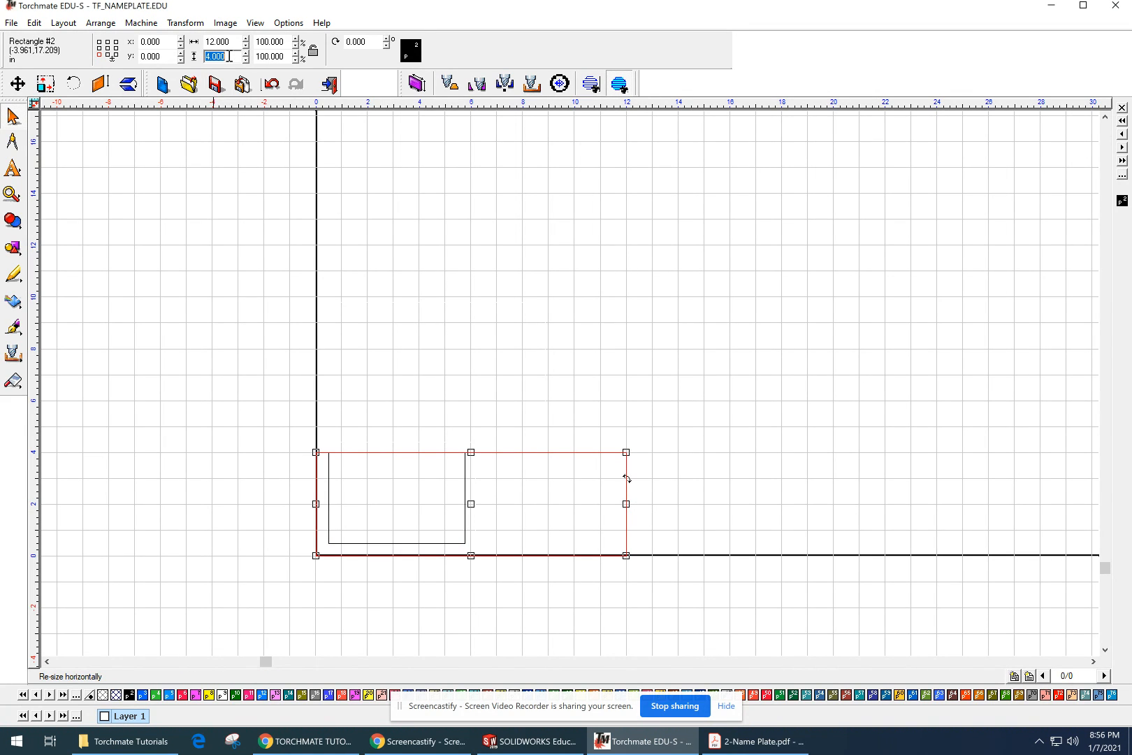
text(4.5)
key(Return)
click(575, 341)
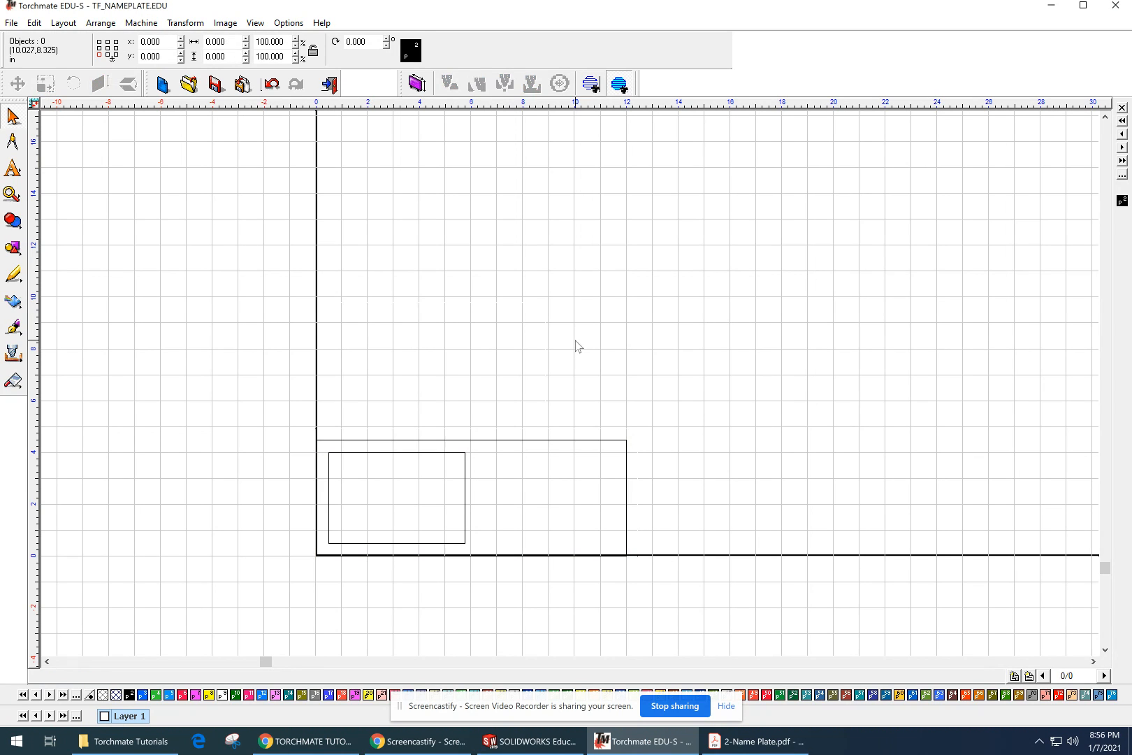
Step: Duplicate the window rectangle and set the copy's vertical position to 0.5 inches
click(464, 481)
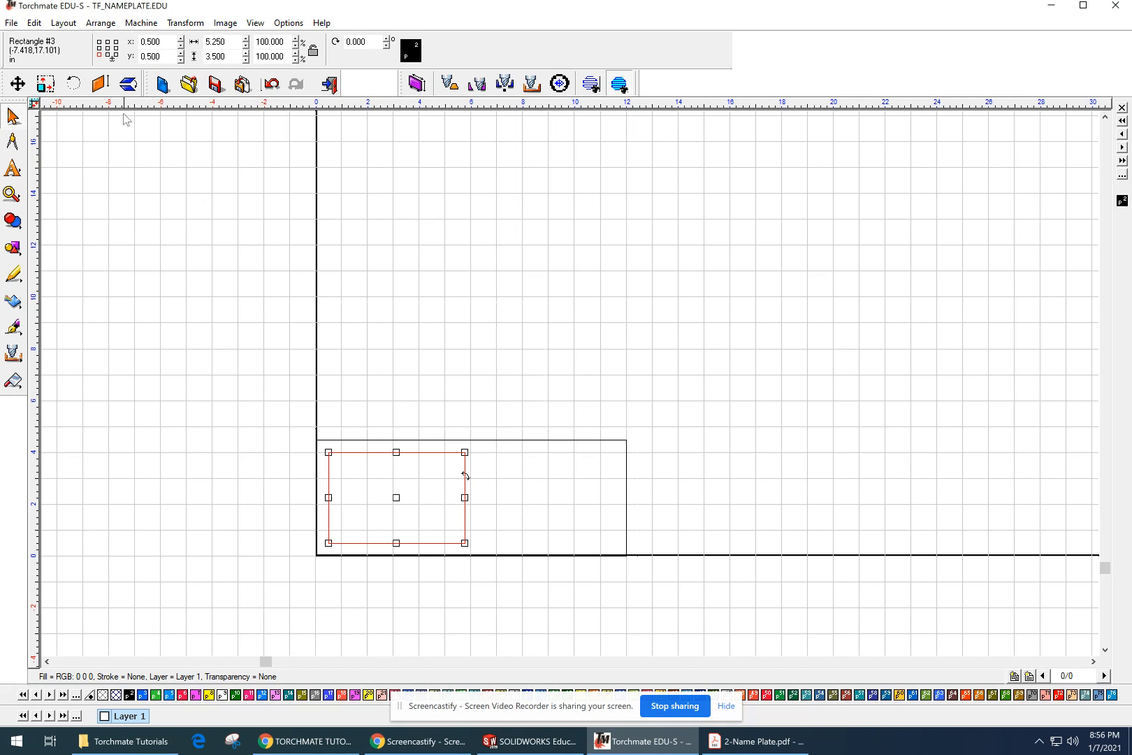
click(34, 23)
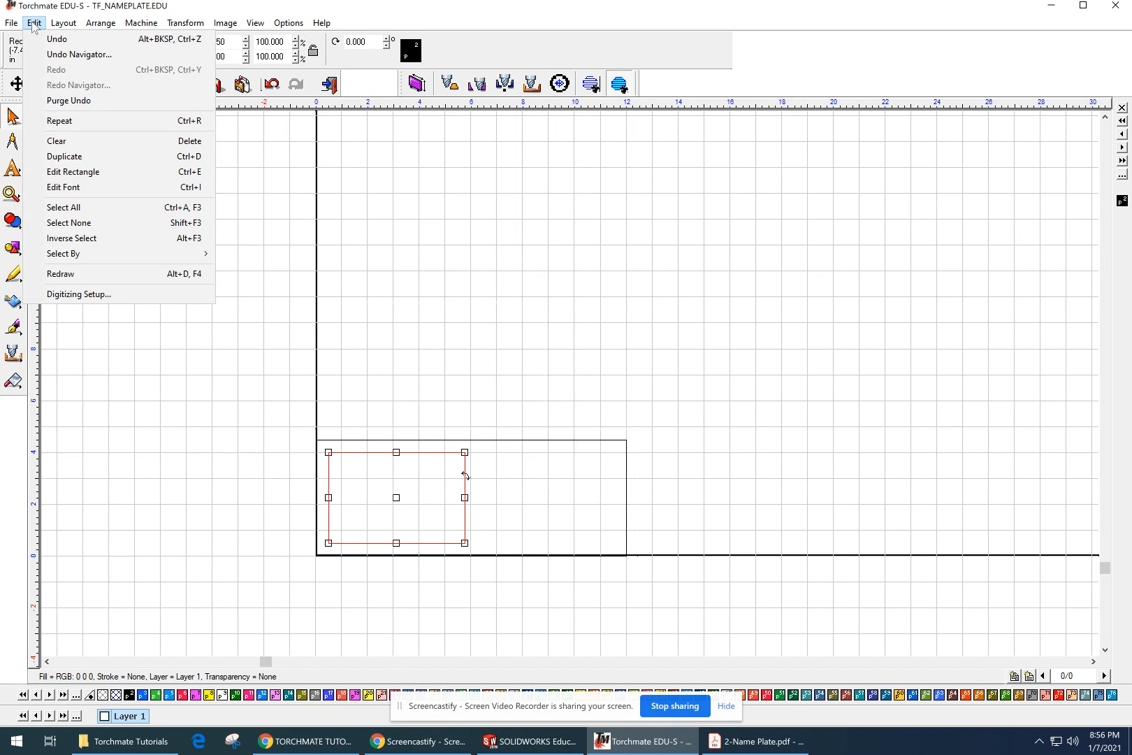
click(53, 157)
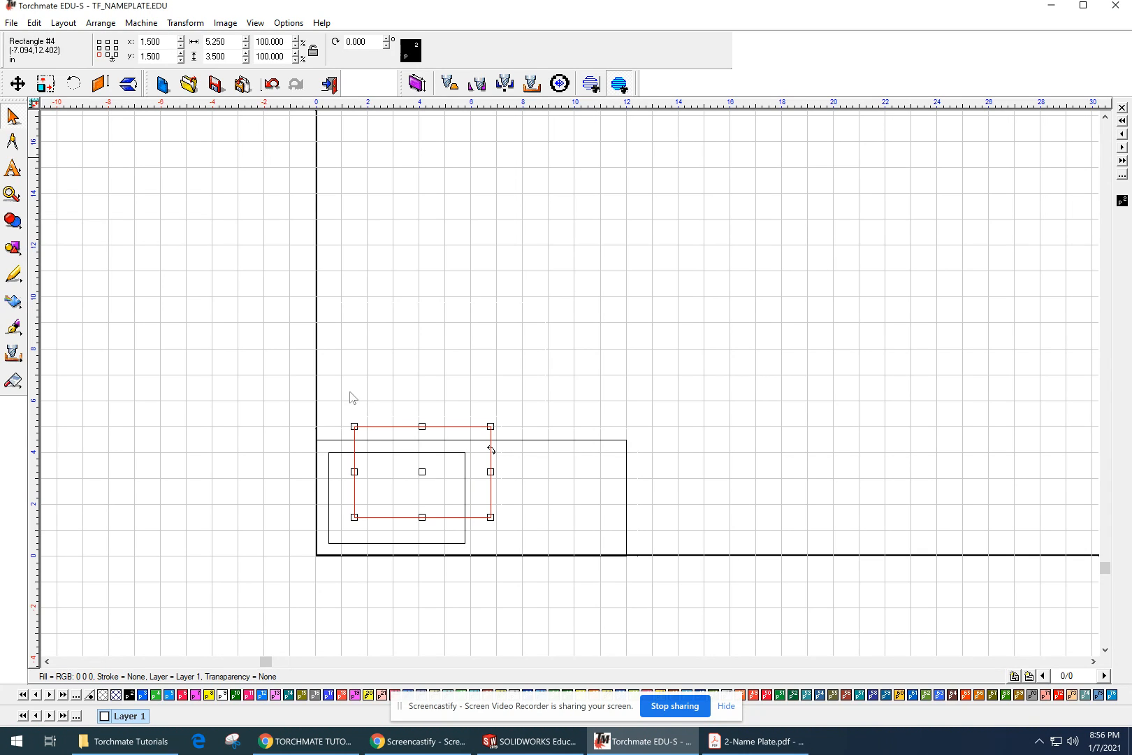
key(Down)
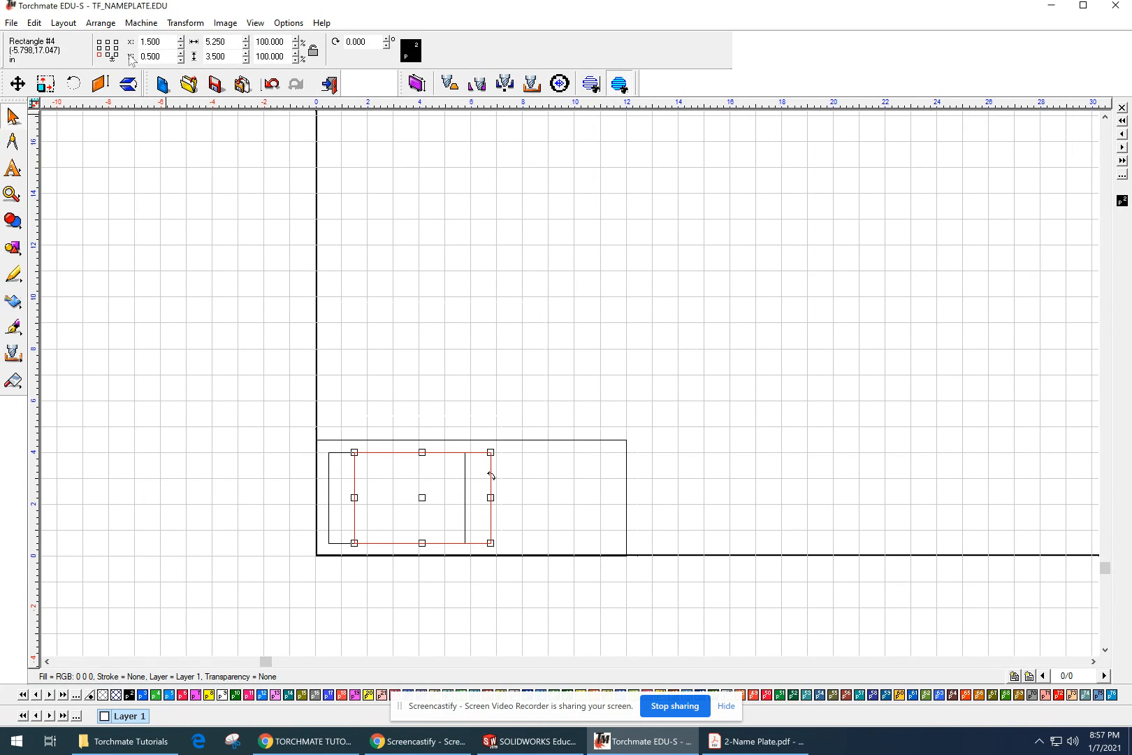
Step: Check the second window's location in the PDF plan, set the duplicate's horizontal position to 6.25 inches, and deselect it
double_click(169, 41)
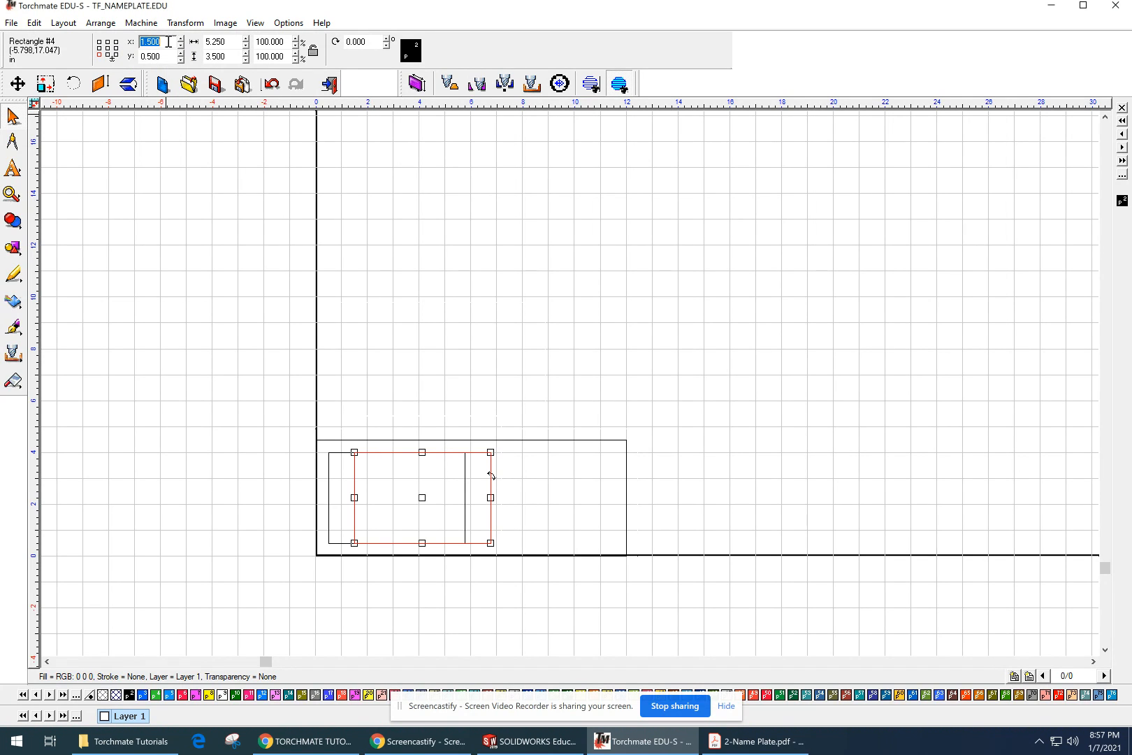
click(745, 742)
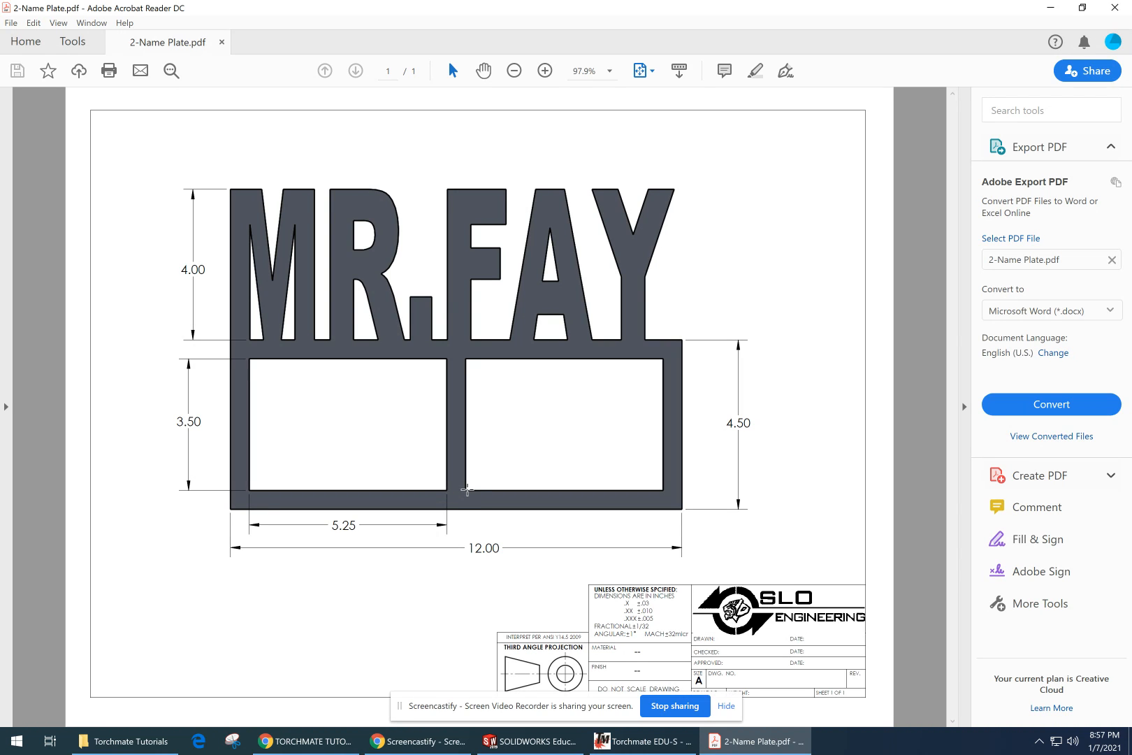
click(641, 741)
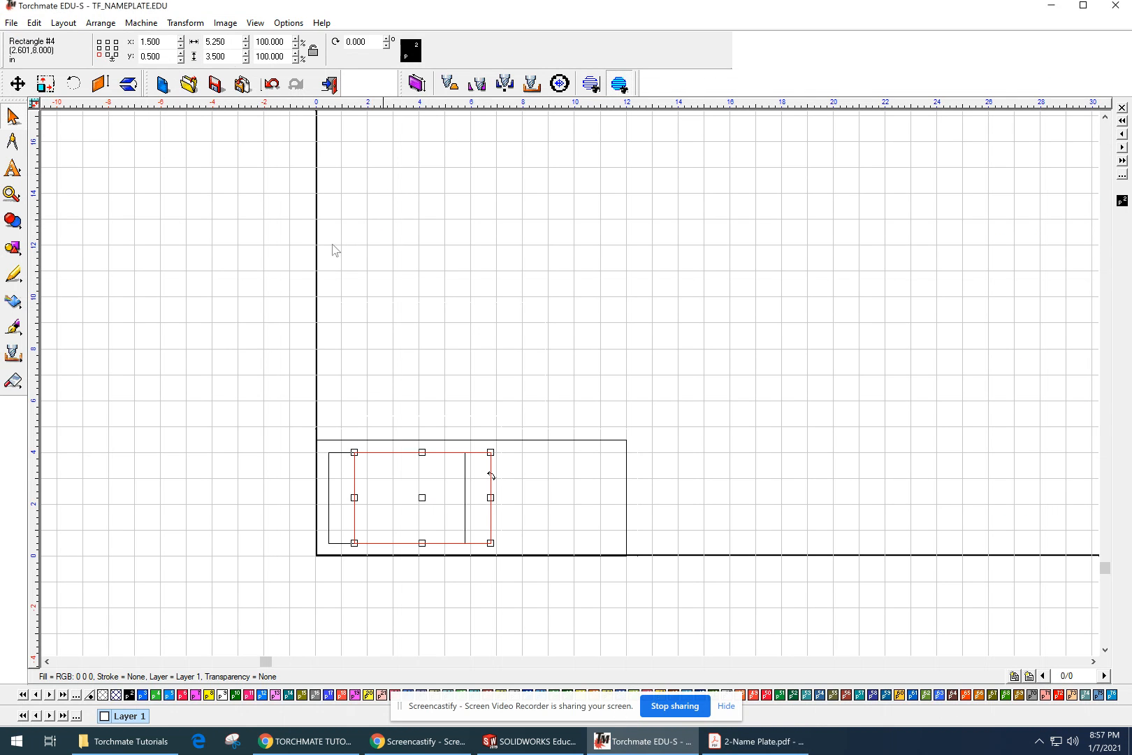
double_click(169, 44)
text(6.25)
key(Return)
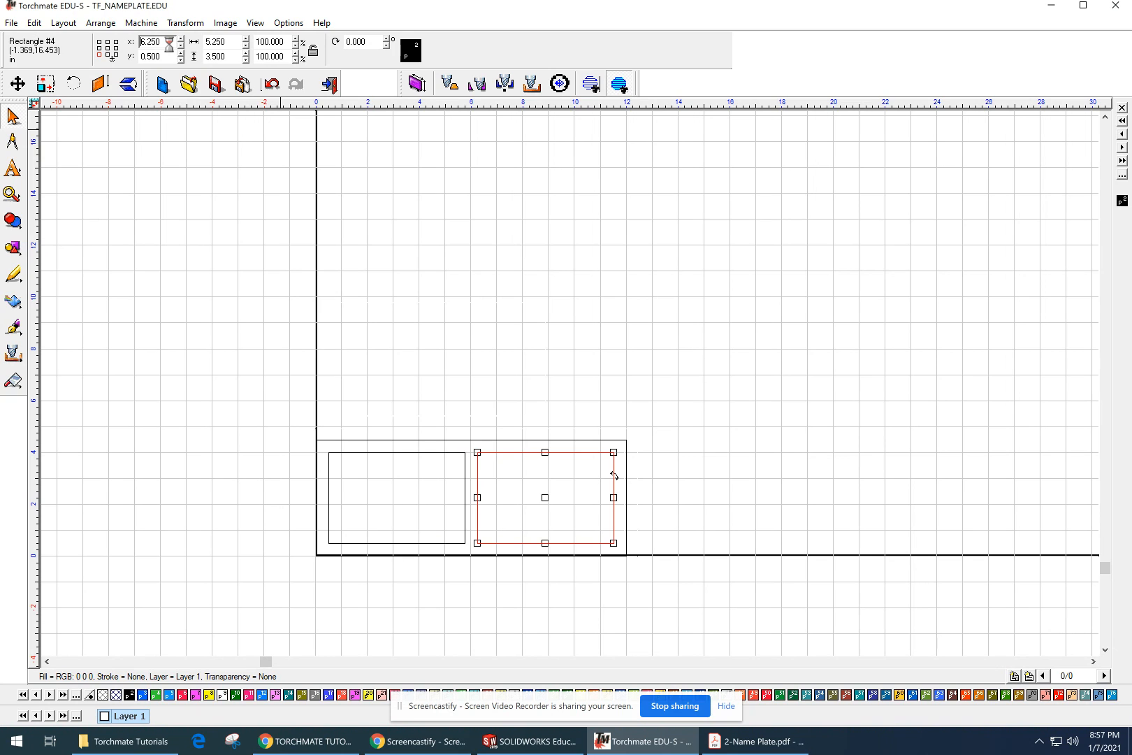
click(615, 314)
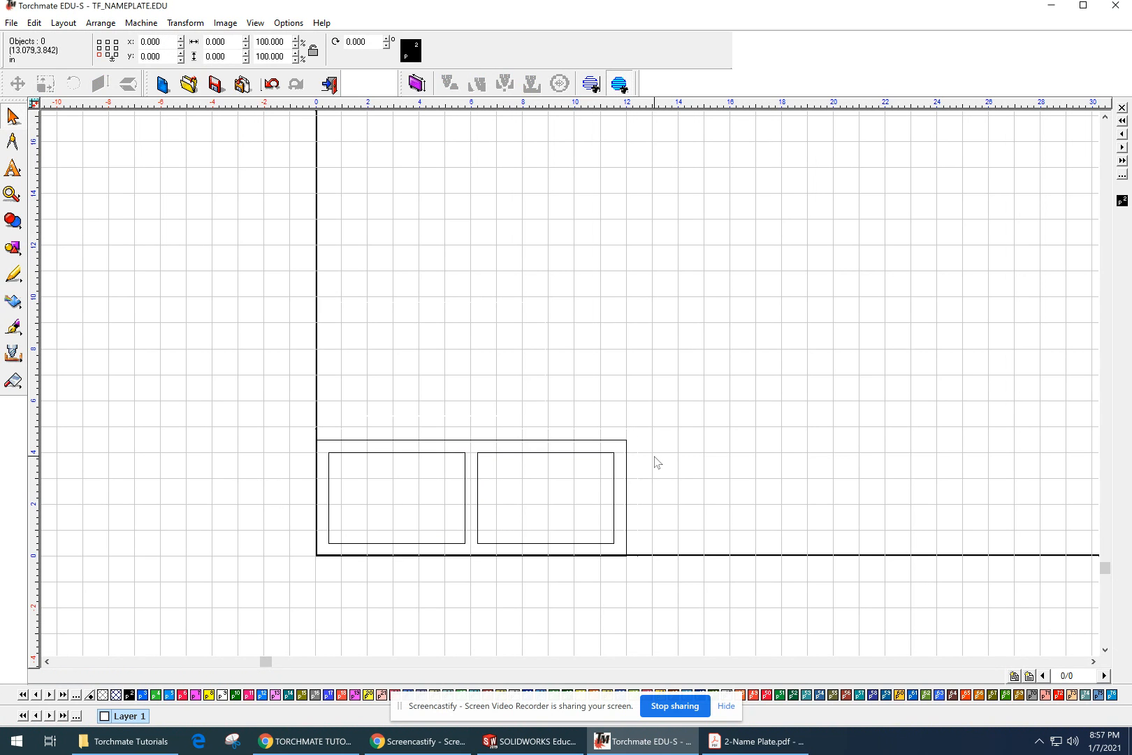
Step: Turn Show Fill back on so the shapes display as solid
scroll(535, 530, down, 3)
mouse_move(535, 529)
middle_down()
mouse_move(497, 601)
mouse_move(459, 639)
middle_up()
click(288, 23)
mouse_move(260, 25)
click(283, 54)
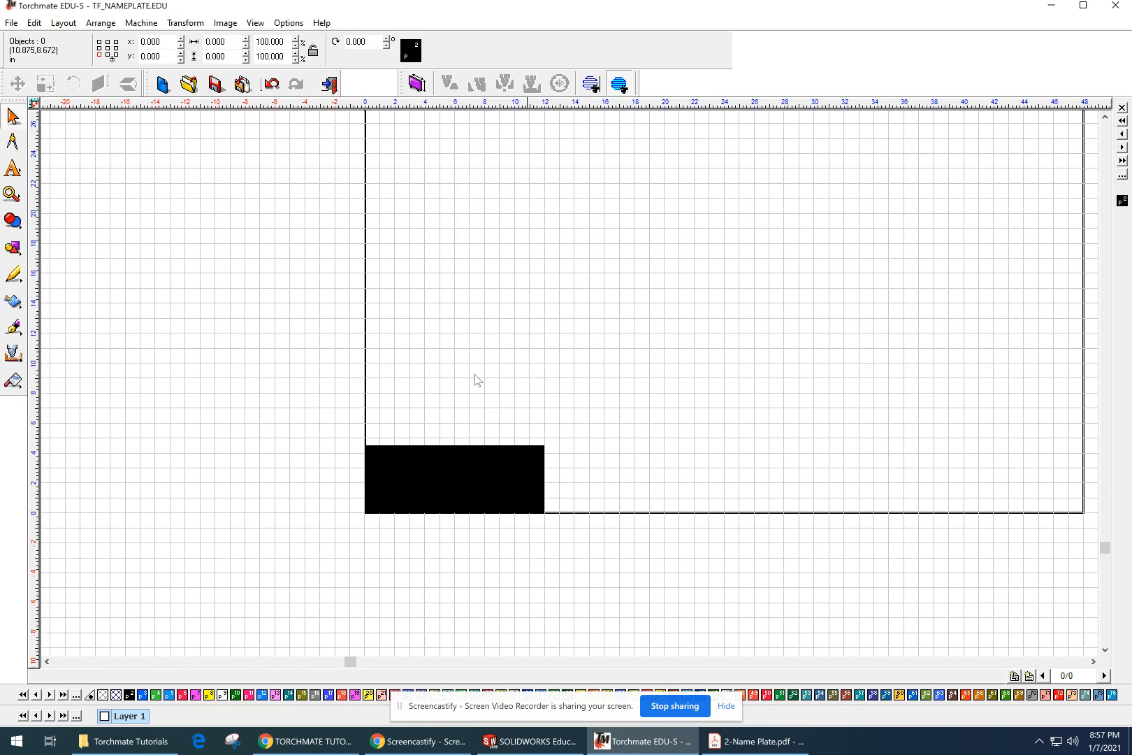
Step: Combine the base rectangle and both window rectangles with Make Path to cut out the openings, and deselect the result
drag(284, 387, 701, 631)
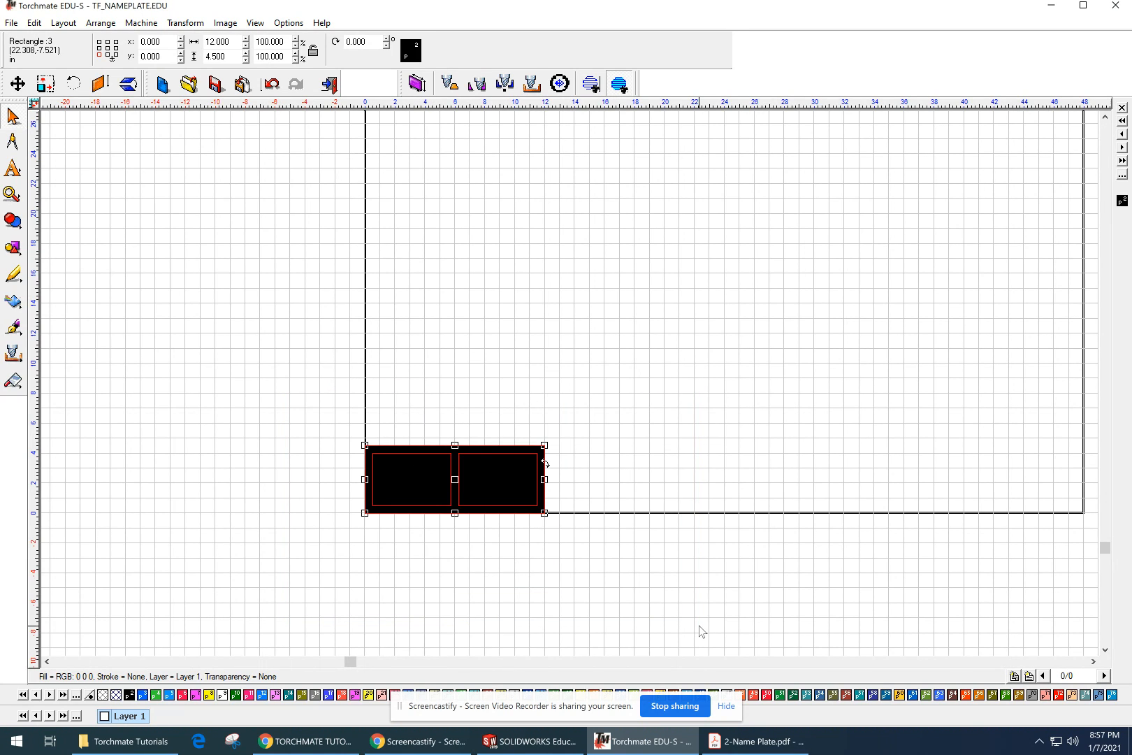
click(89, 26)
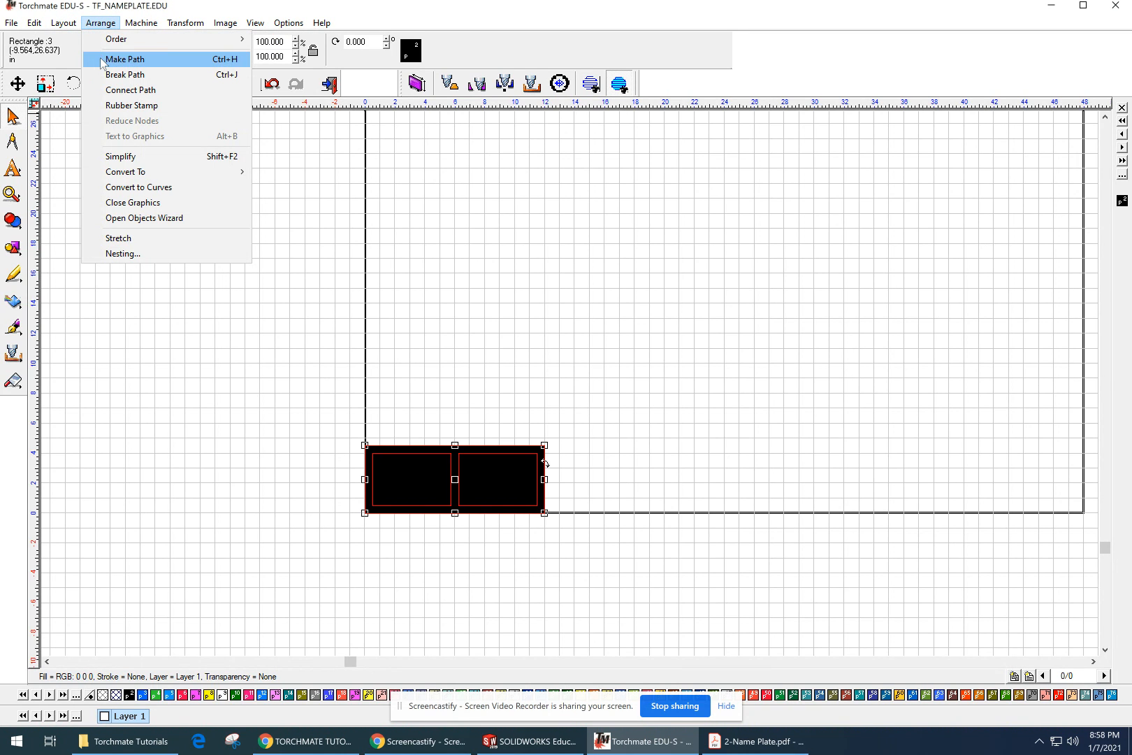
click(124, 60)
click(271, 430)
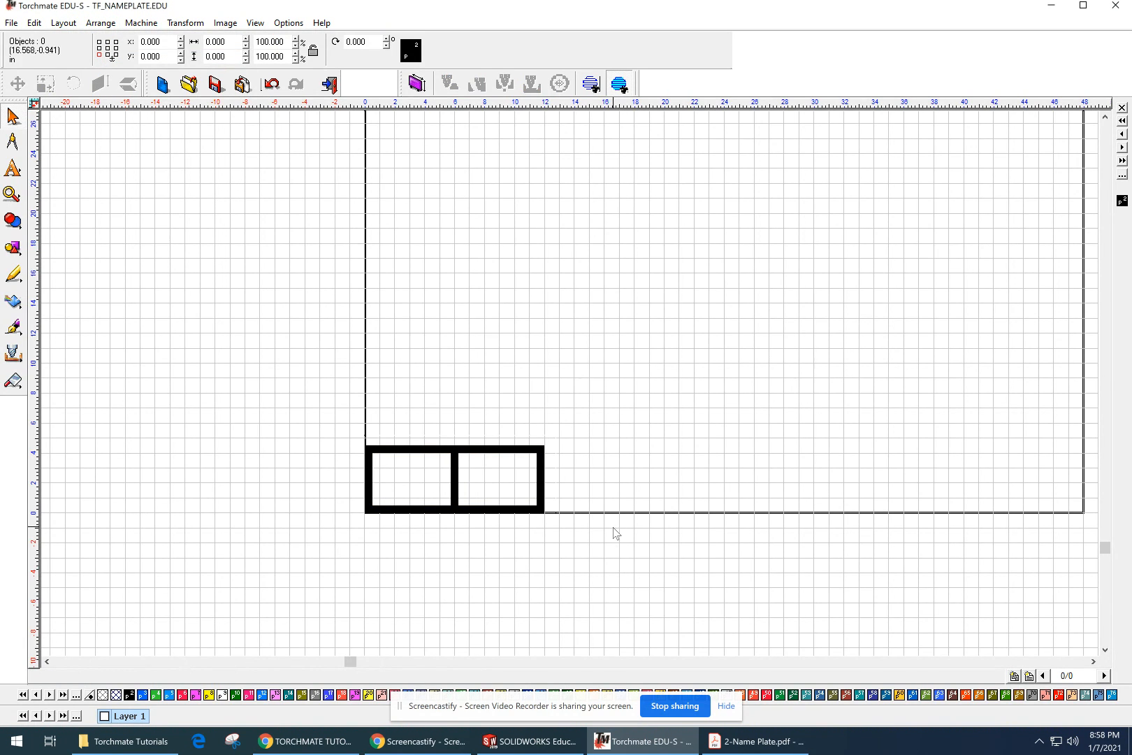
scroll(613, 528, down, 1)
middle_drag(616, 254, 566, 472)
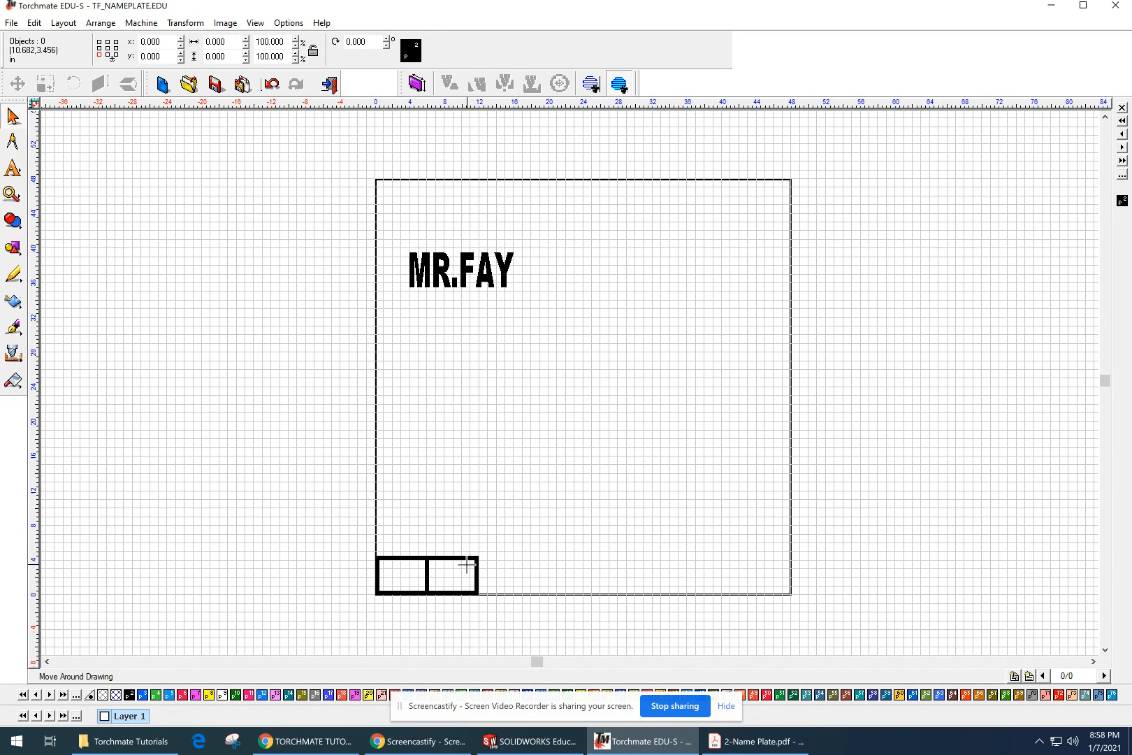
Step: Move the base with its two openings up under the name text so its top edge slightly overlaps the bottoms of the letters
click(468, 564)
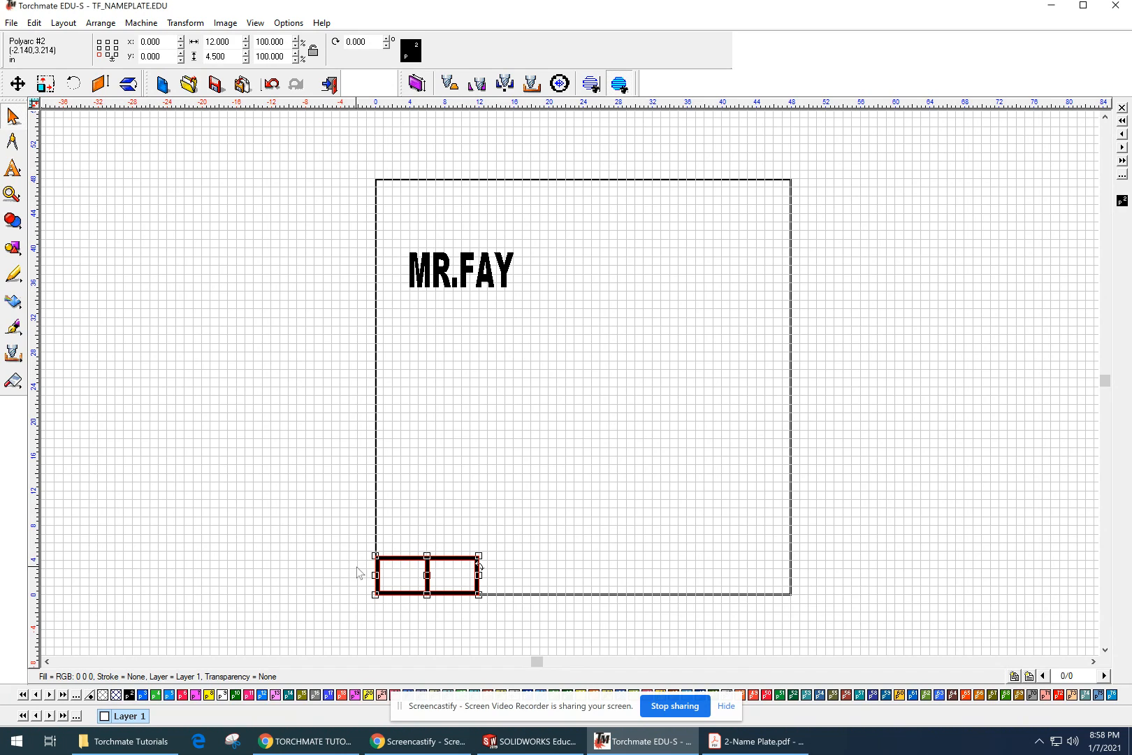
click(403, 584)
click(404, 558)
drag(427, 581, 458, 321)
scroll(476, 302, up, 2)
scroll(481, 387, up, 1)
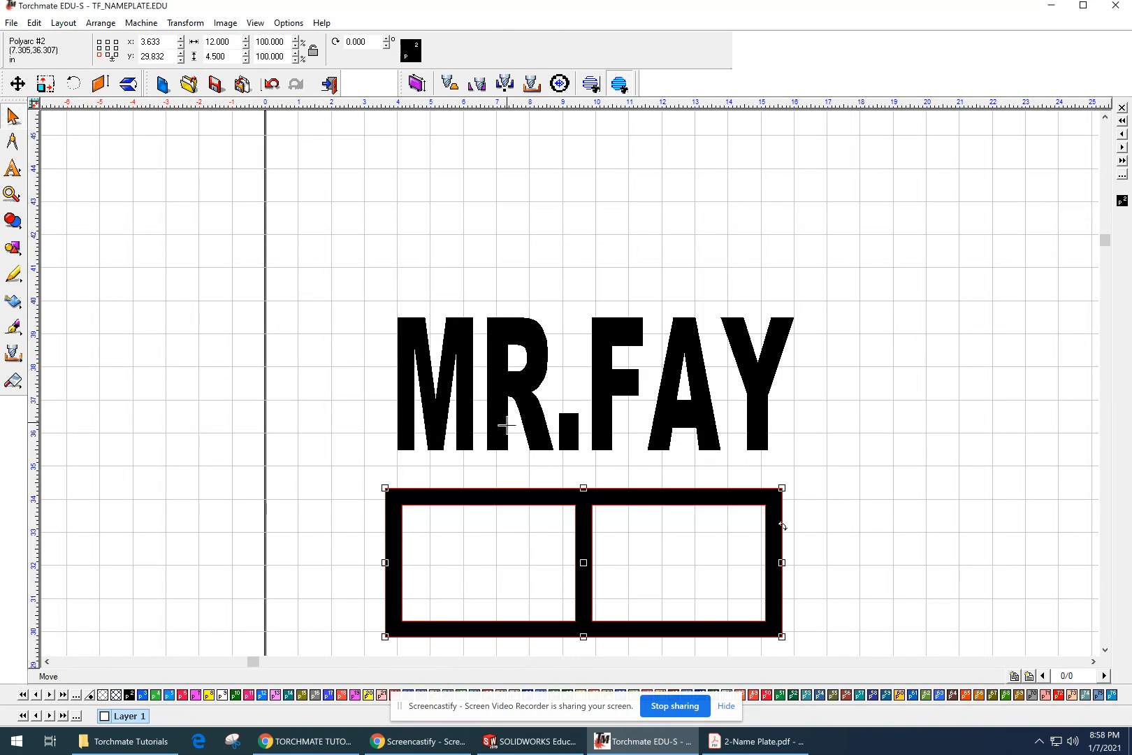
scroll(650, 575, up, 1)
mouse_move(649, 577)
middle_down()
mouse_move(759, 662)
mouse_move(747, 675)
middle_up()
drag(535, 464, 547, 381)
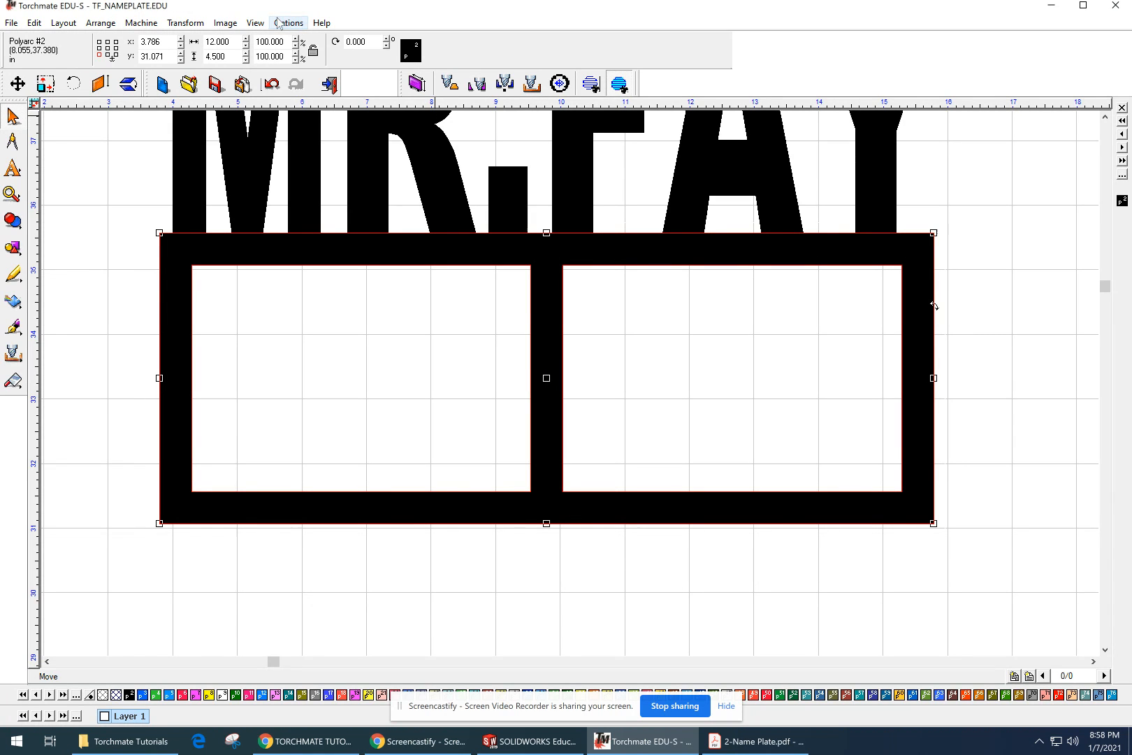
Step: Turn off Show Fill and deselect the base to check in outline how the letters overlap it
key(F9)
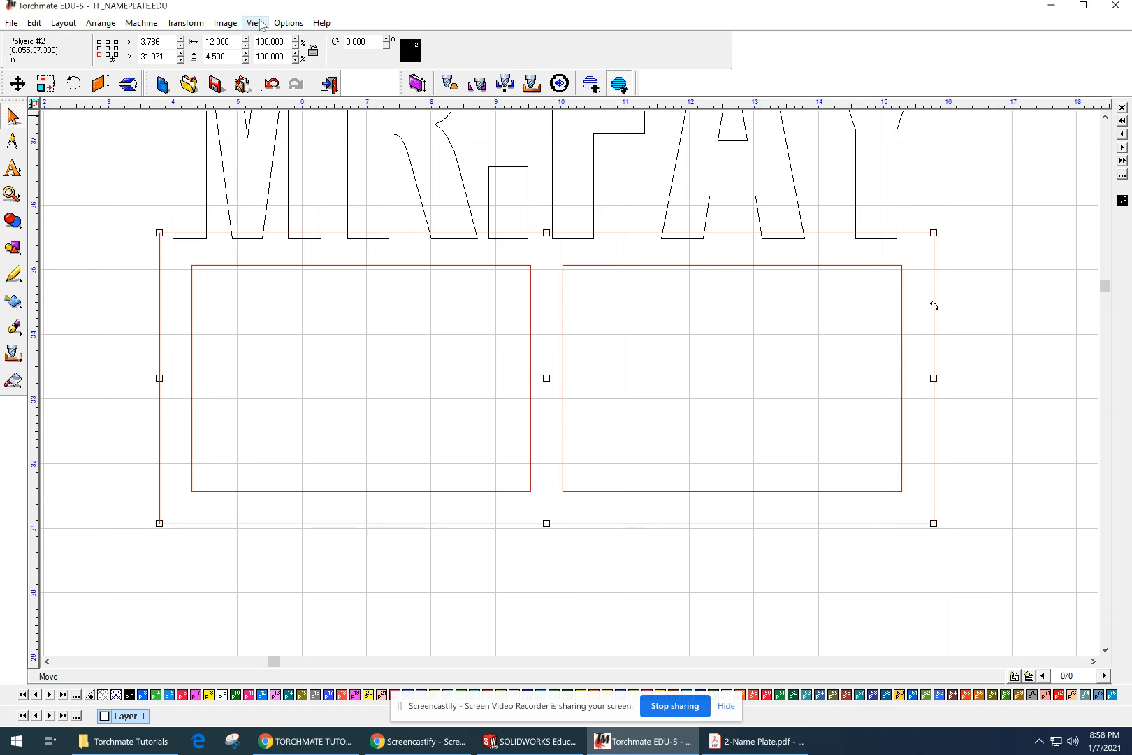
click(582, 295)
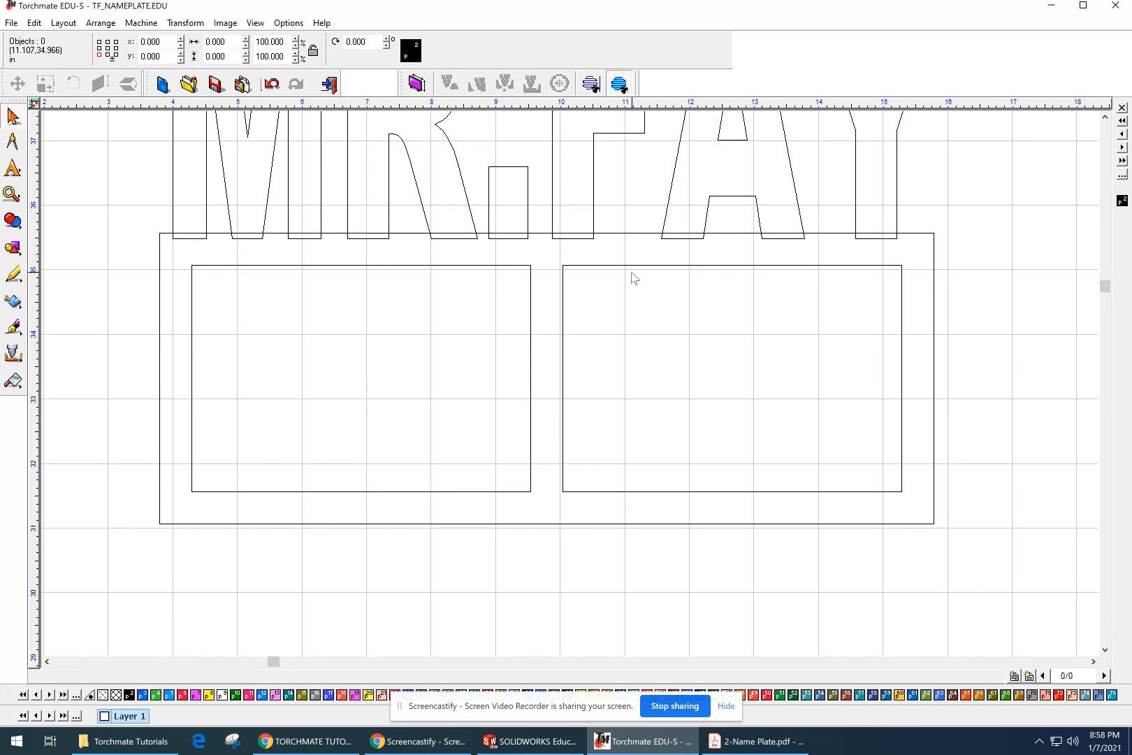
scroll(630, 270, down, 3)
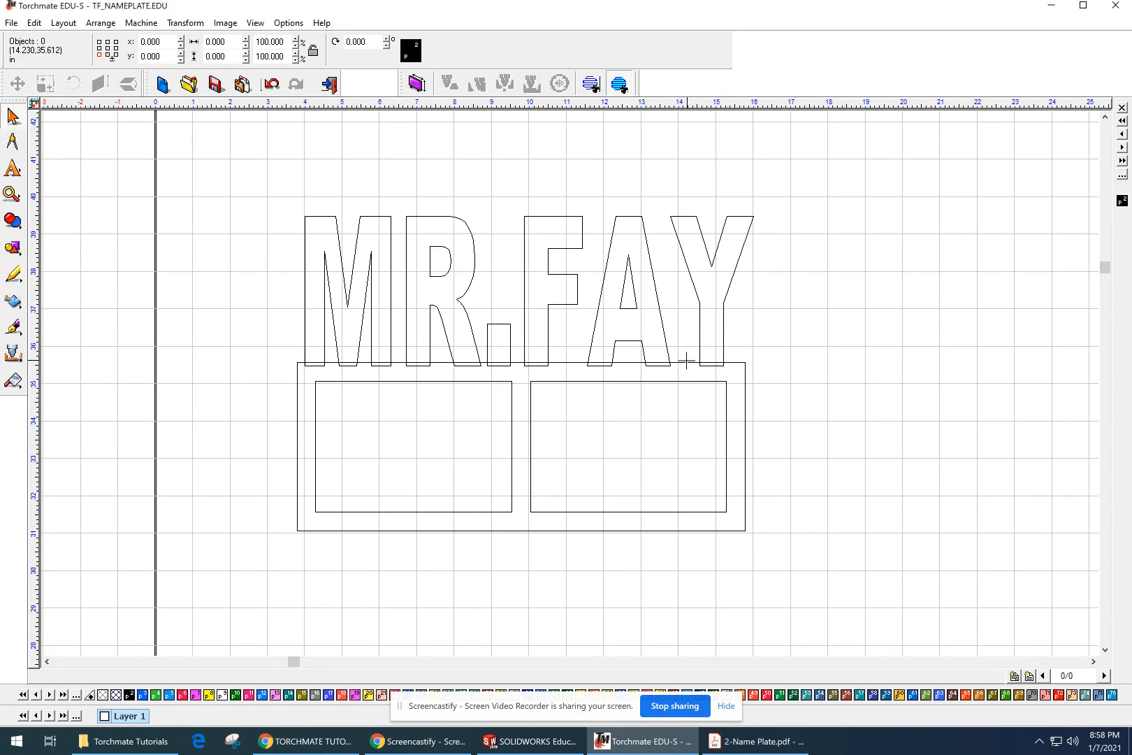
Step: Weld the name text and the base into one shape and turn Show Fill back on
drag(236, 160, 821, 590)
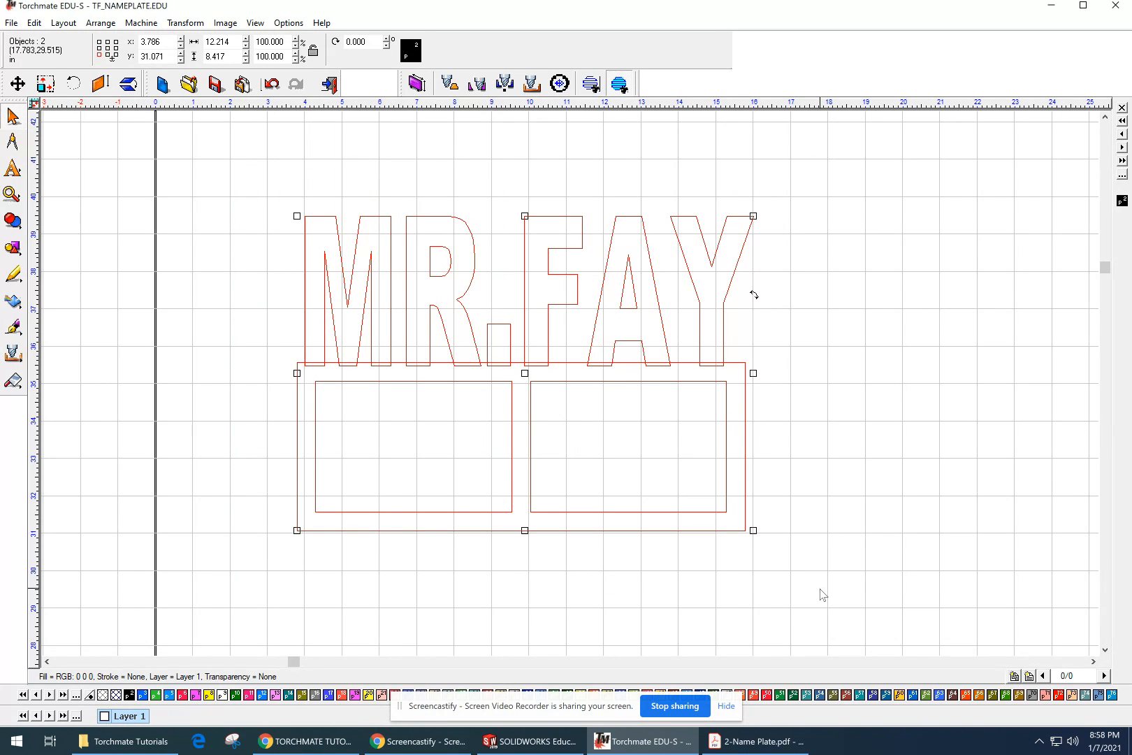
click(13, 223)
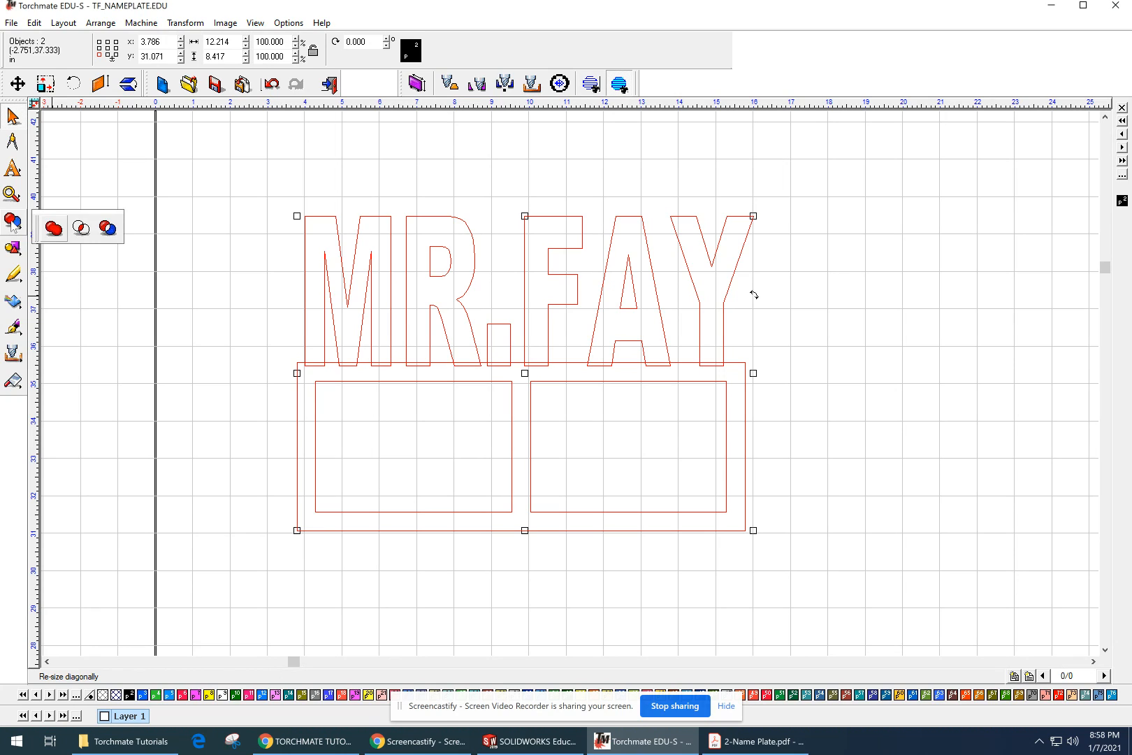
click(54, 231)
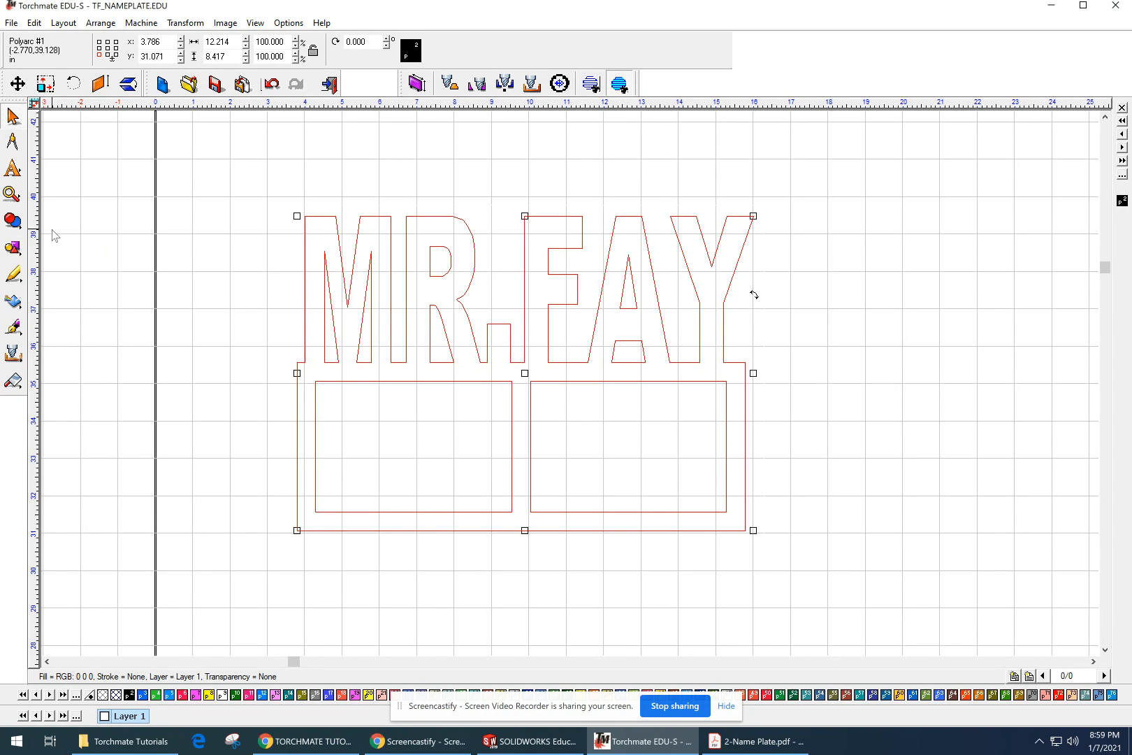
click(932, 349)
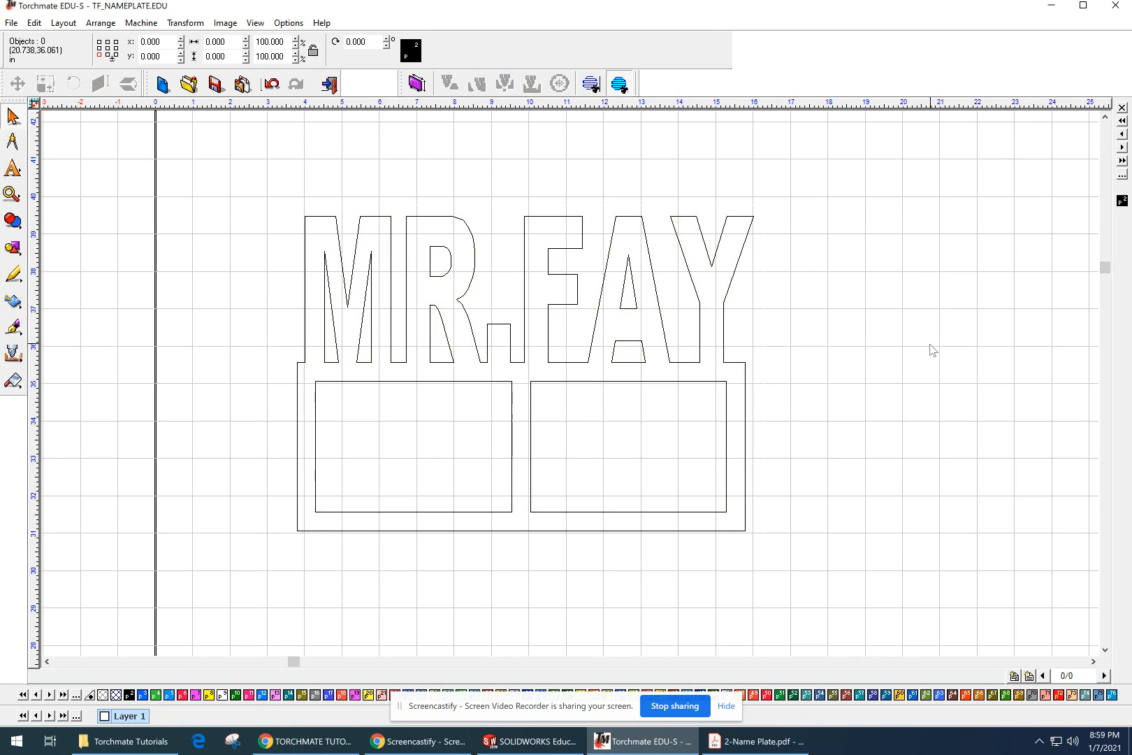
click(255, 23)
click(270, 54)
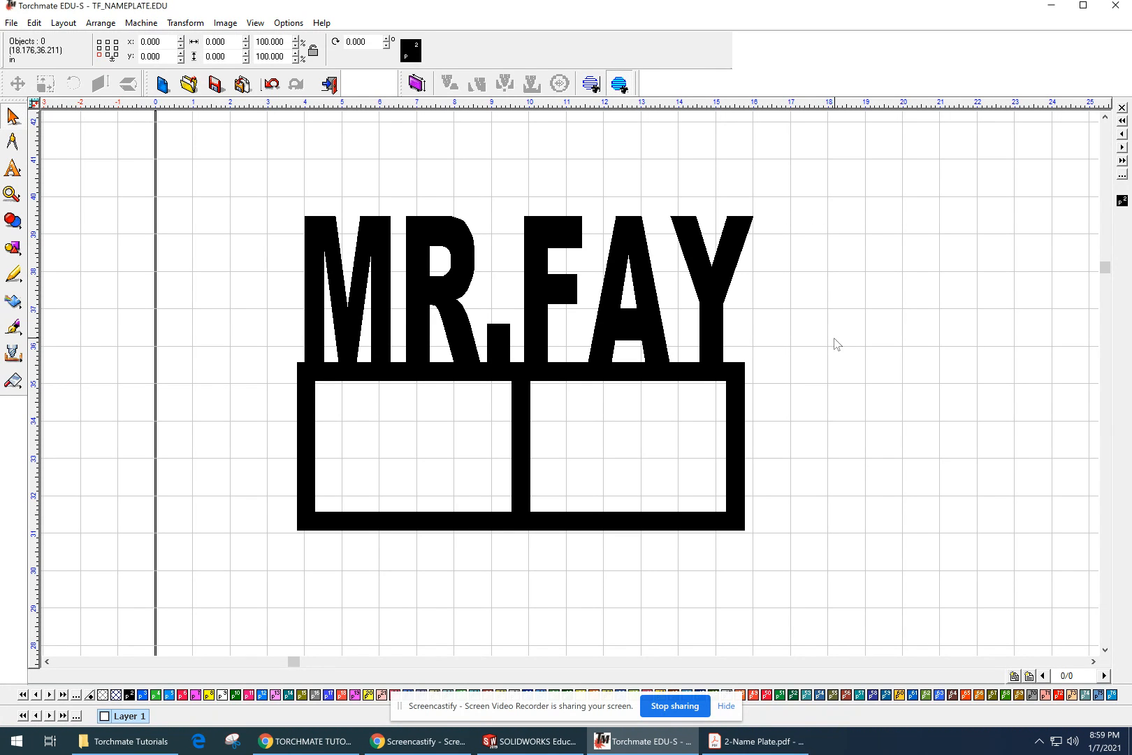
Step: Compare the finished shape with the PDF plan and the name plate picture in the tutorial document, and return to Torchmate
key(alt+Tab)
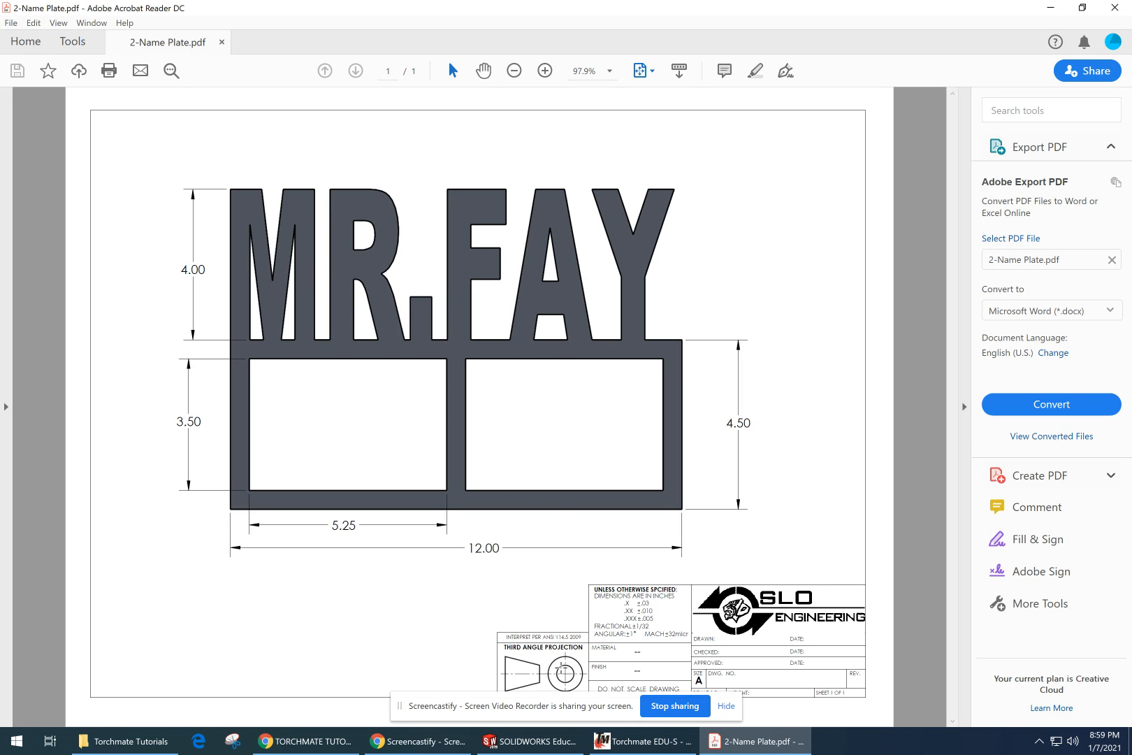
click(324, 745)
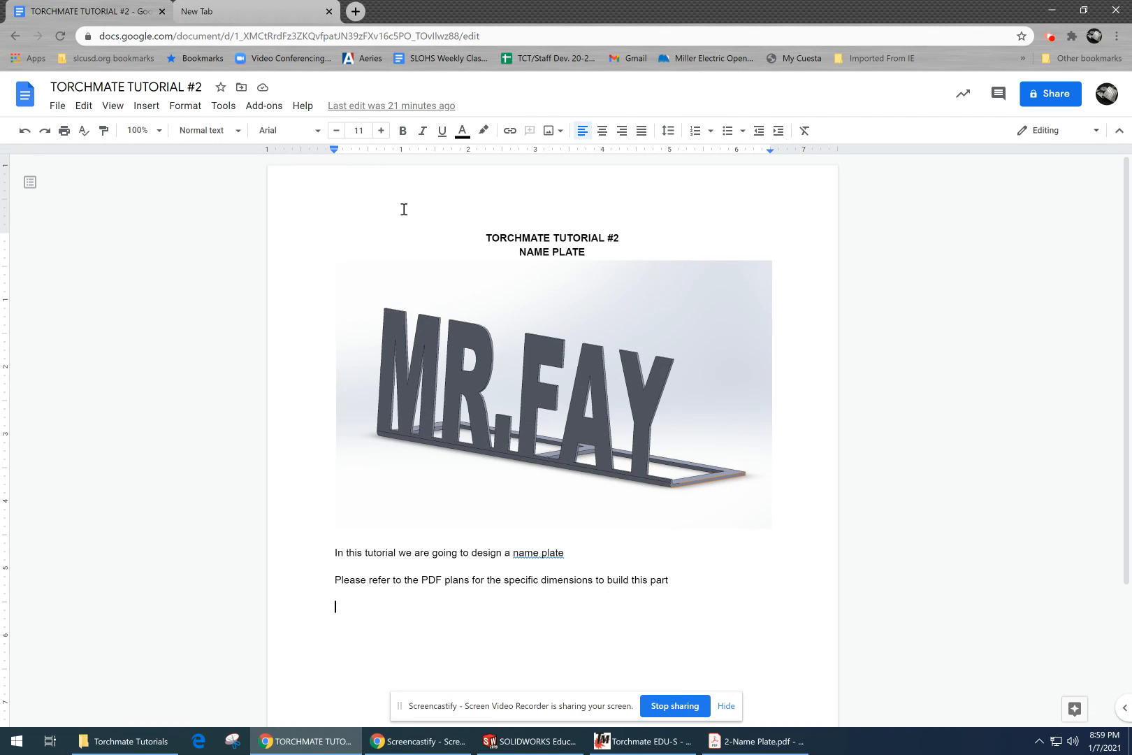
mouse_move(771, 750)
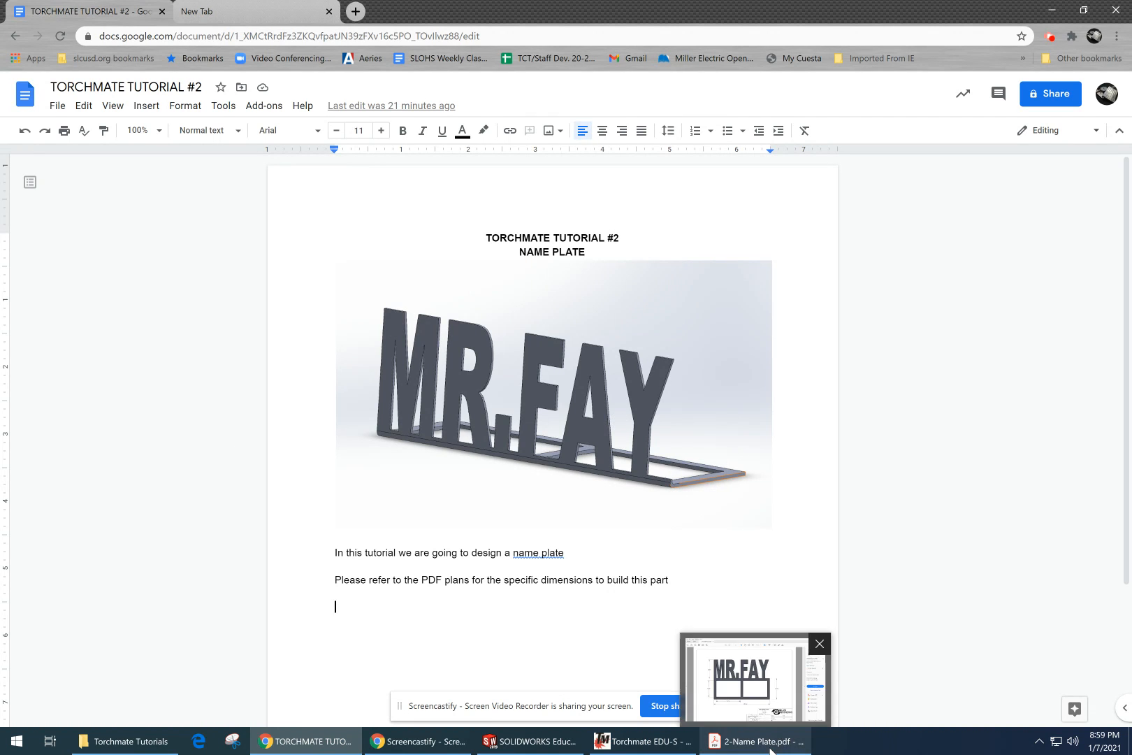
click(643, 740)
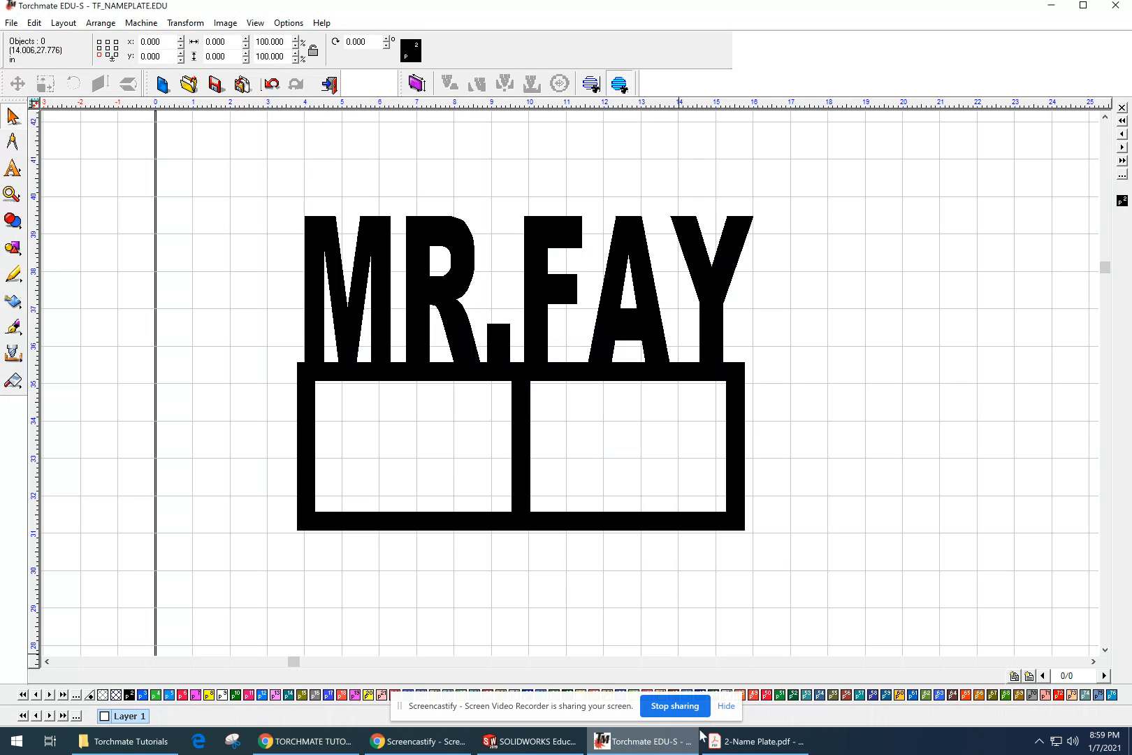
Step: Move the welded name plate to about X 15 and Y 35 inches on the sheet and deselect it
scroll(778, 304, down, 1)
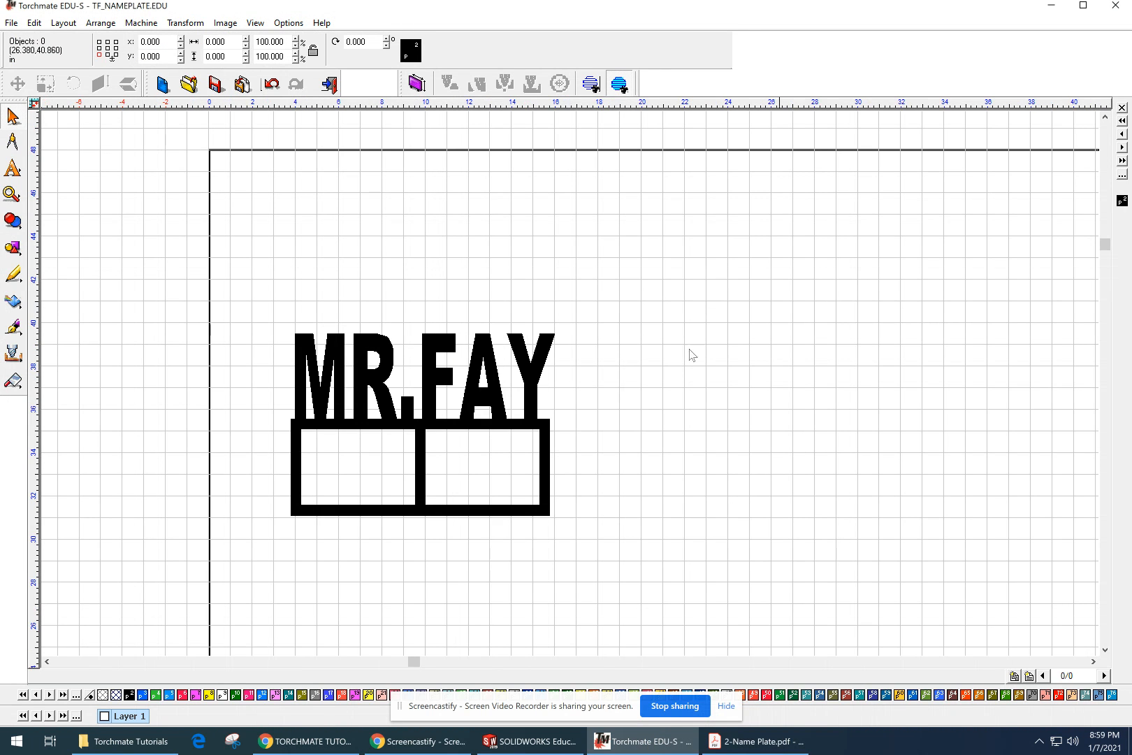
click(531, 395)
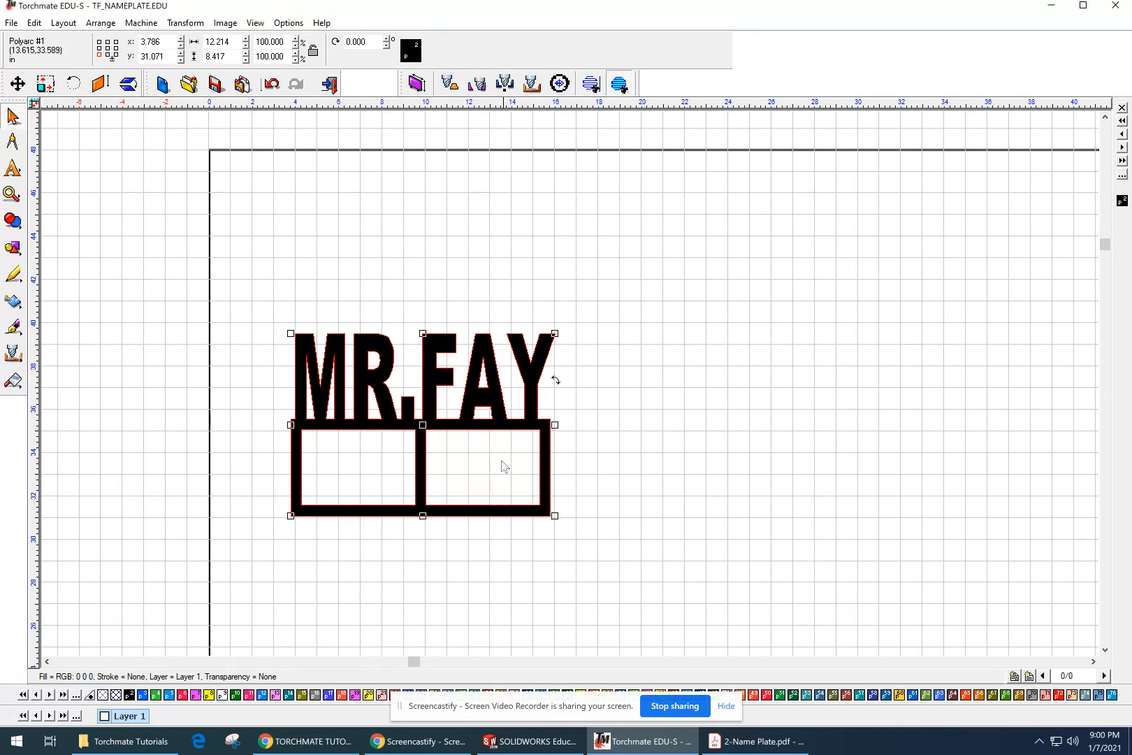
drag(395, 421, 638, 337)
click(751, 392)
click(708, 339)
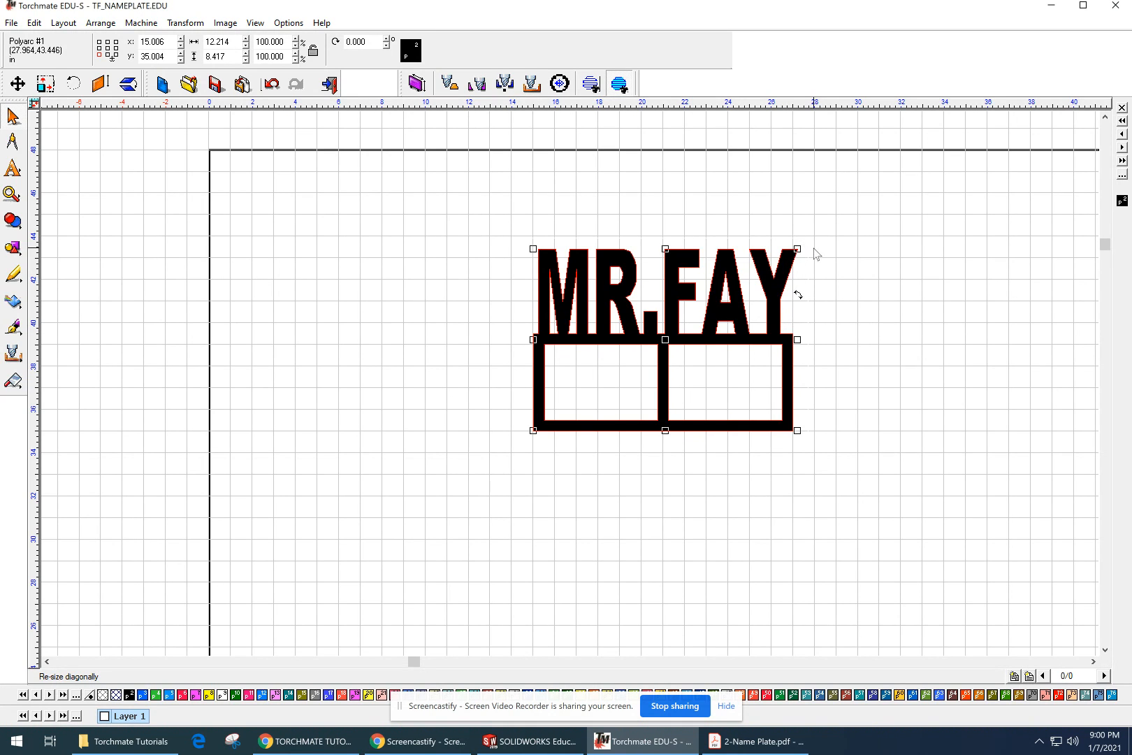
click(404, 394)
scroll(686, 333, down, 3)
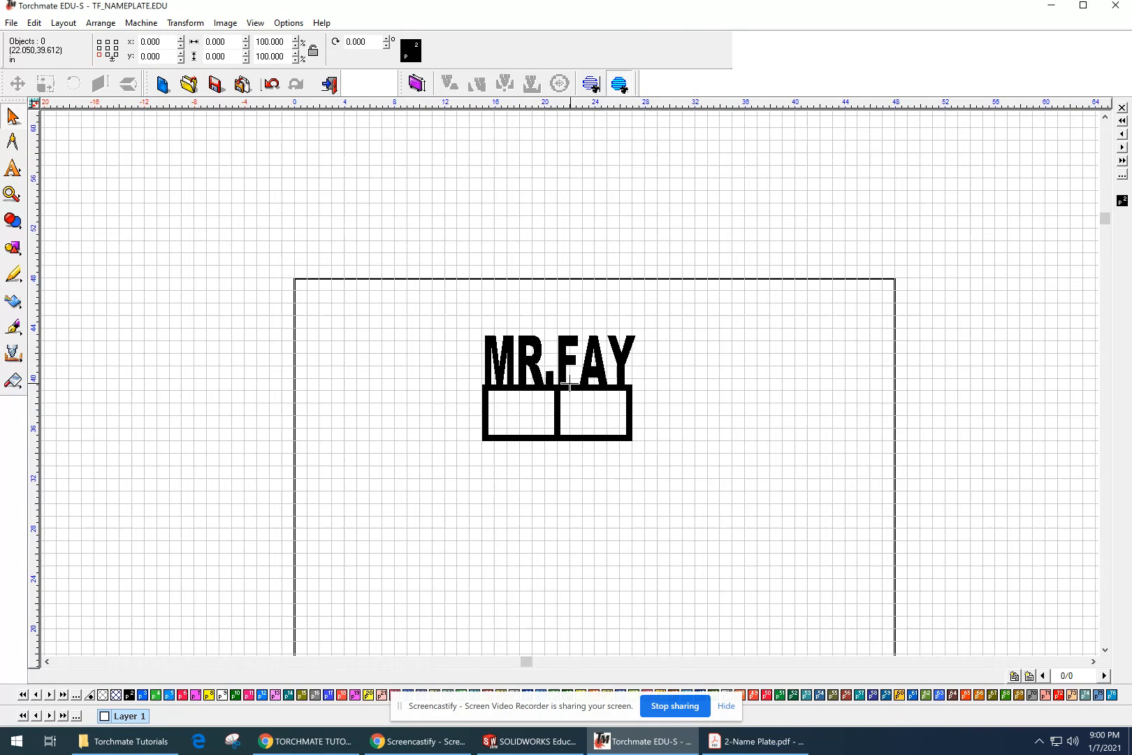
scroll(684, 331, down, 2)
mouse_move(680, 390)
middle_down()
mouse_move(693, 302)
mouse_move(722, 346)
middle_up()
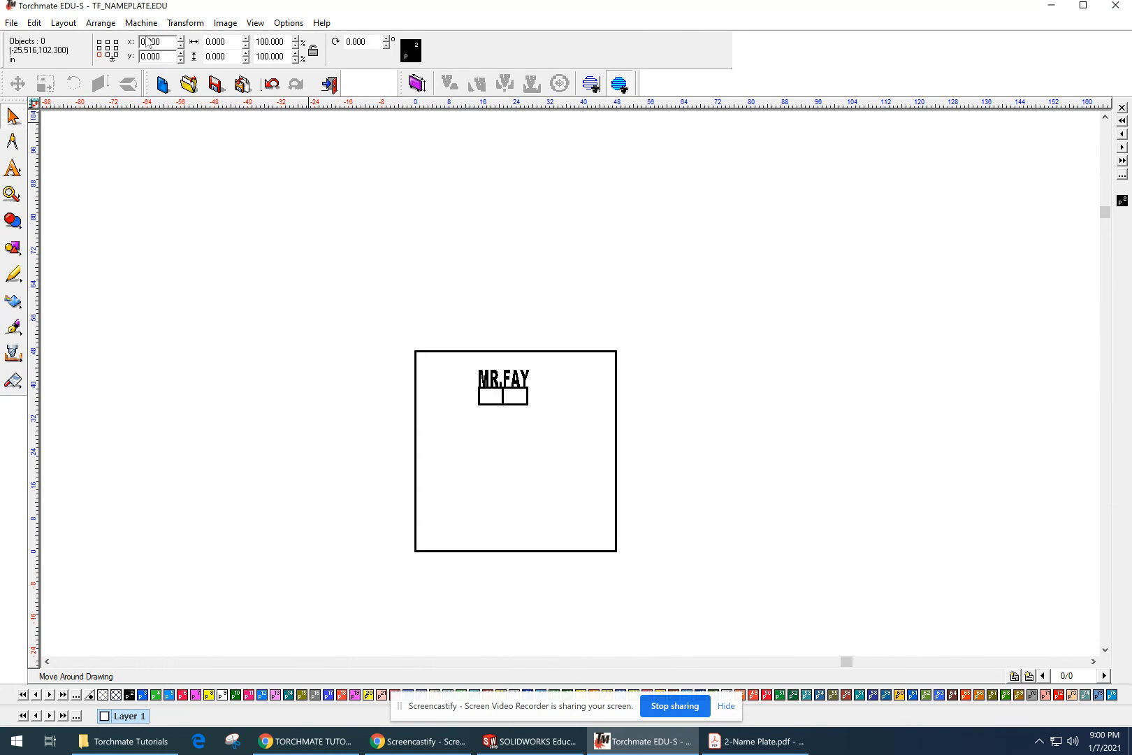
Step: Save the name plate drawing under its existing file name
click(12, 22)
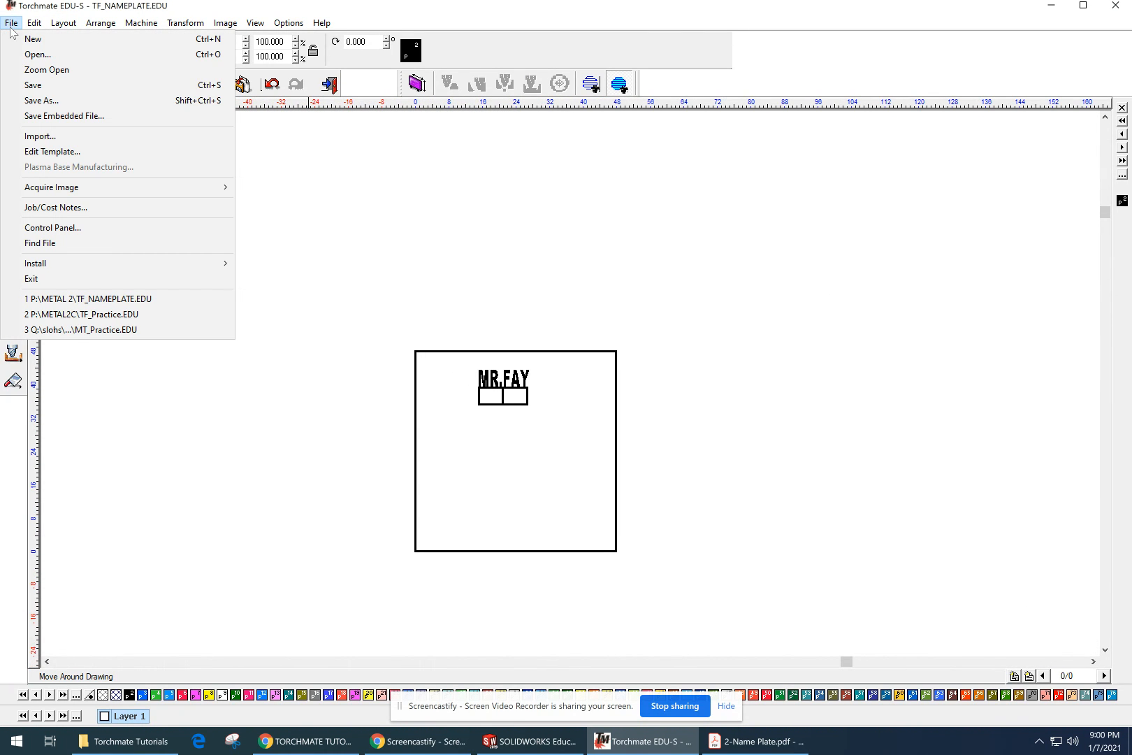
mouse_move(99, 21)
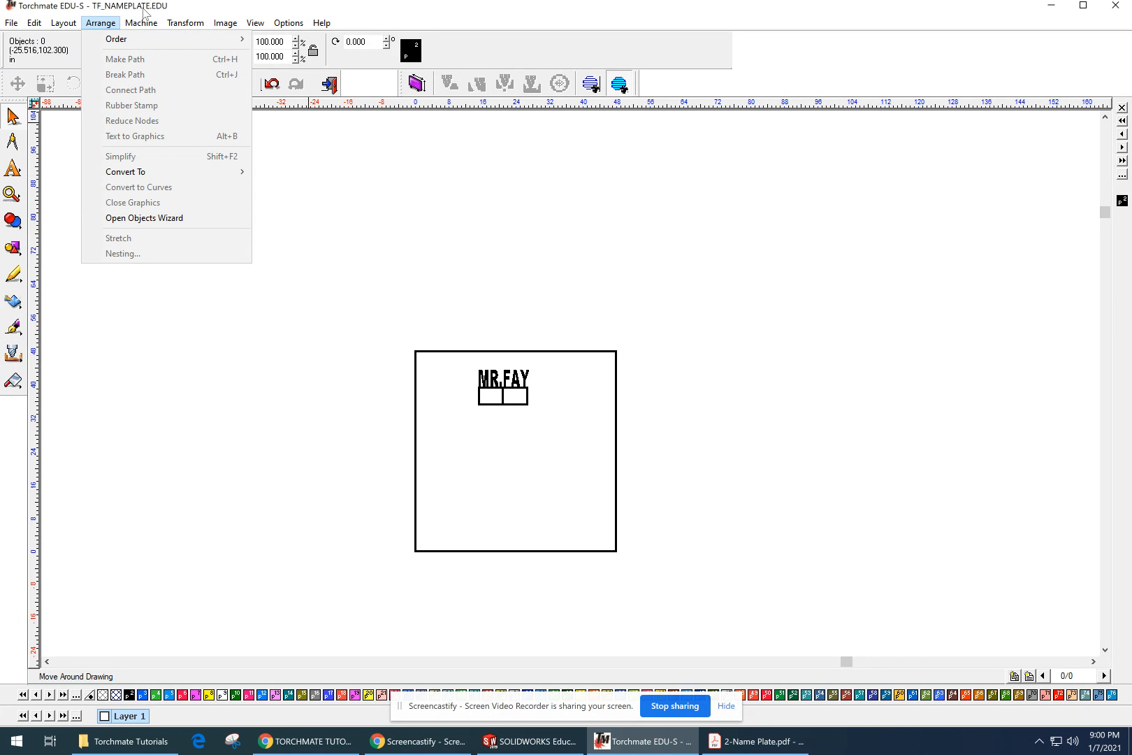
mouse_move(152, 22)
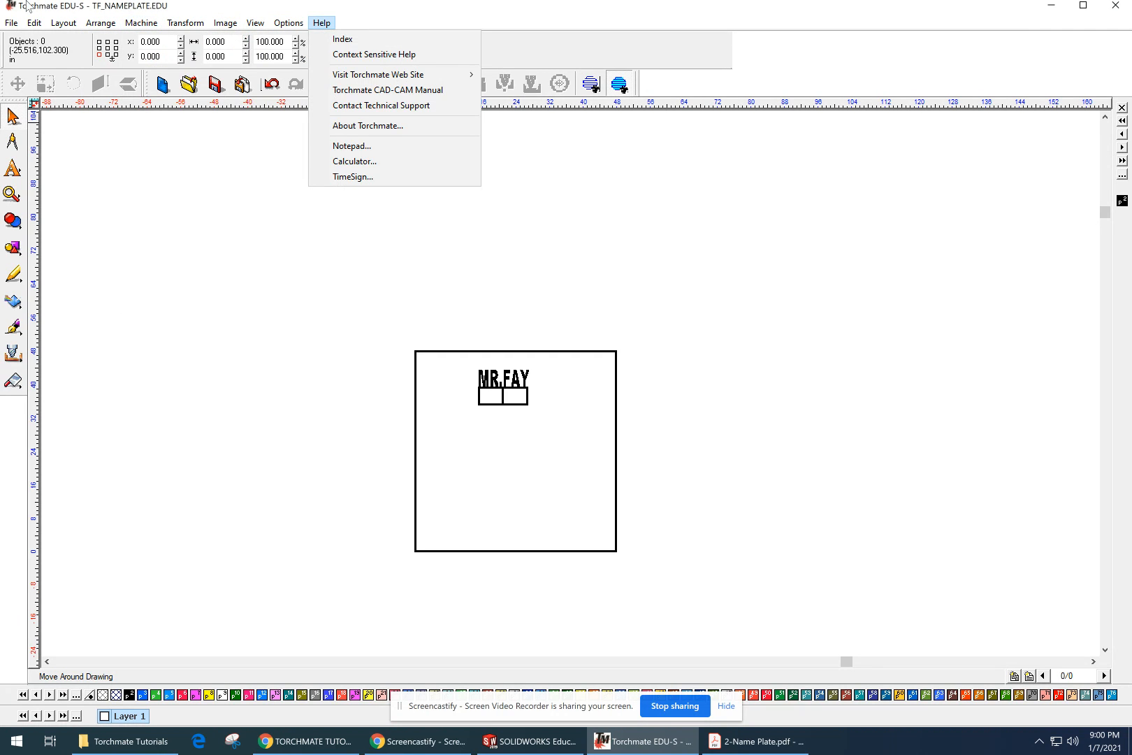
click(12, 23)
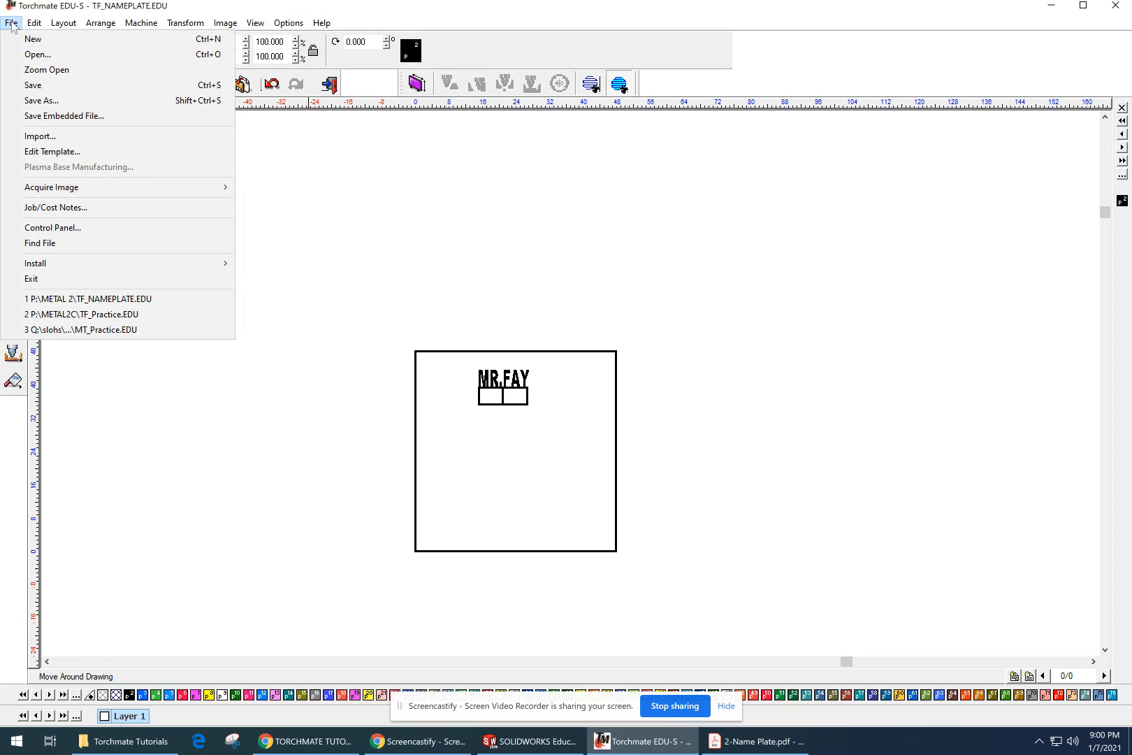
click(36, 86)
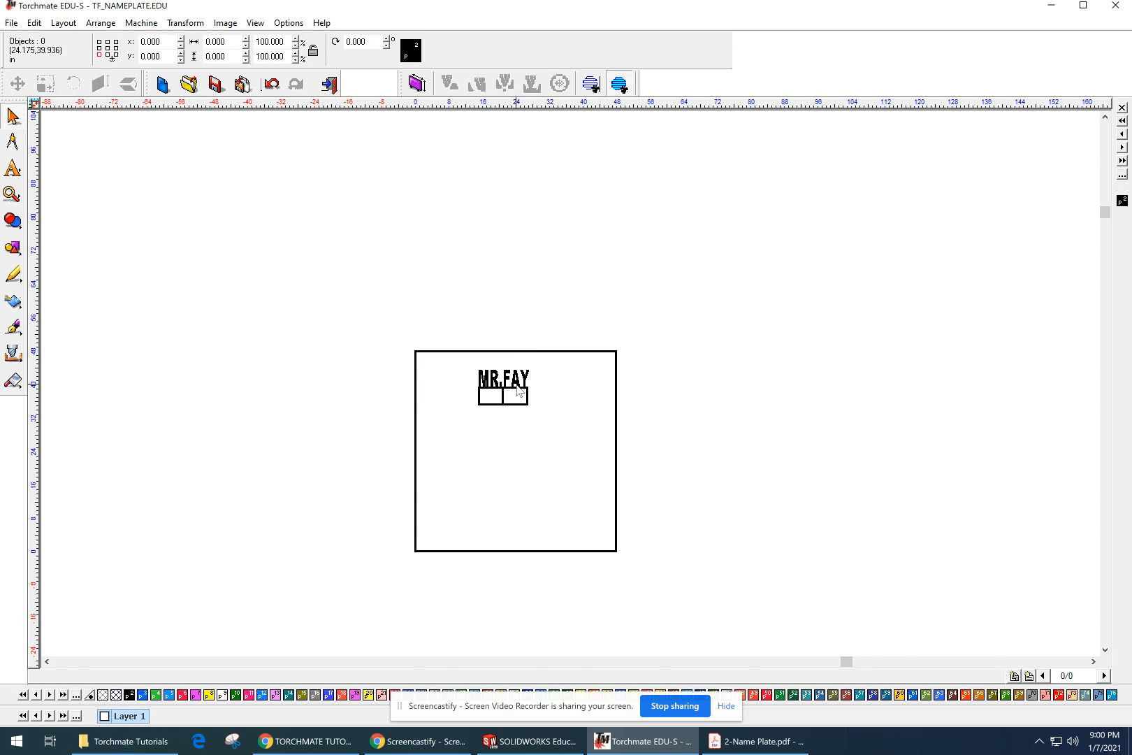
Step: Move the name plate down to about 10 inches above the sheet's lower edge, deselect it, and save the file again
scroll(518, 389, up, 3)
middle_drag(518, 387, 432, 237)
drag(380, 193, 602, 327)
drag(464, 238, 473, 453)
click(568, 351)
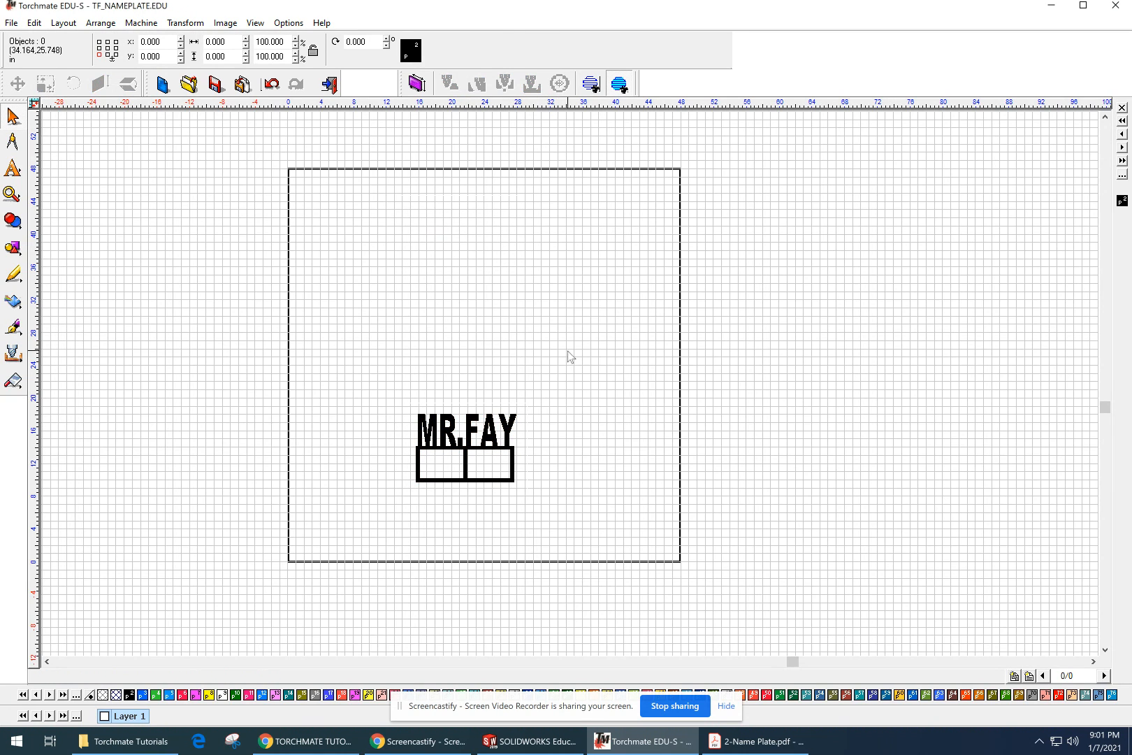
click(11, 22)
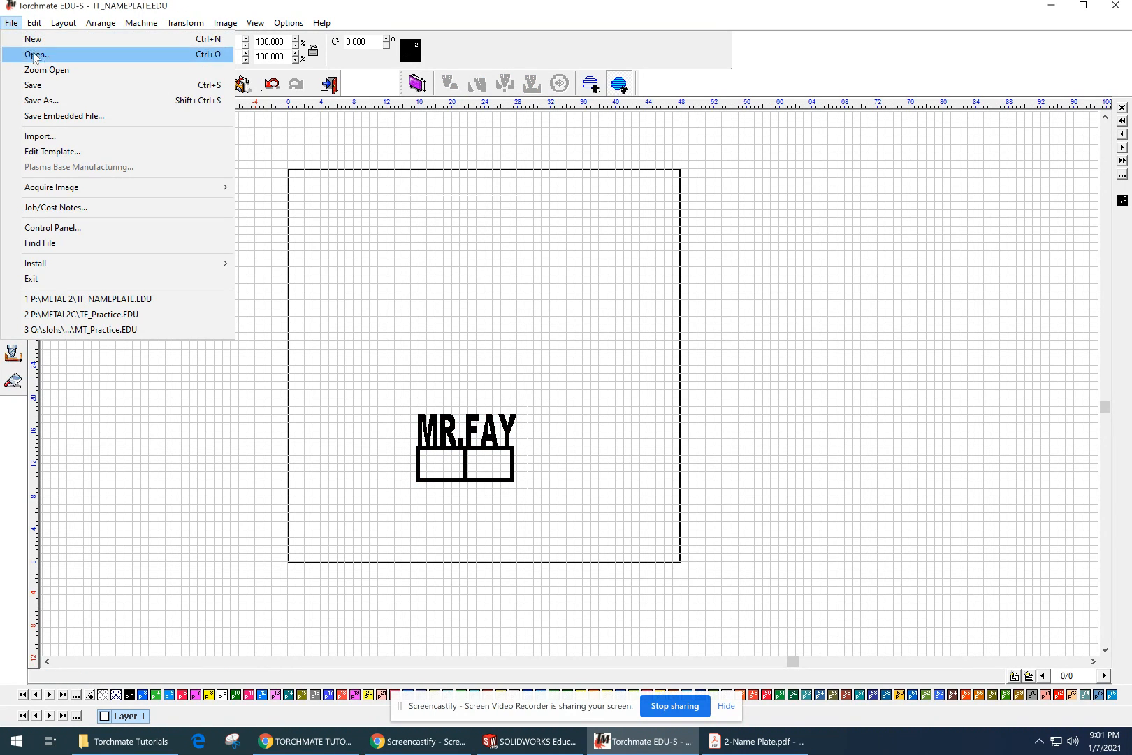
click(77, 83)
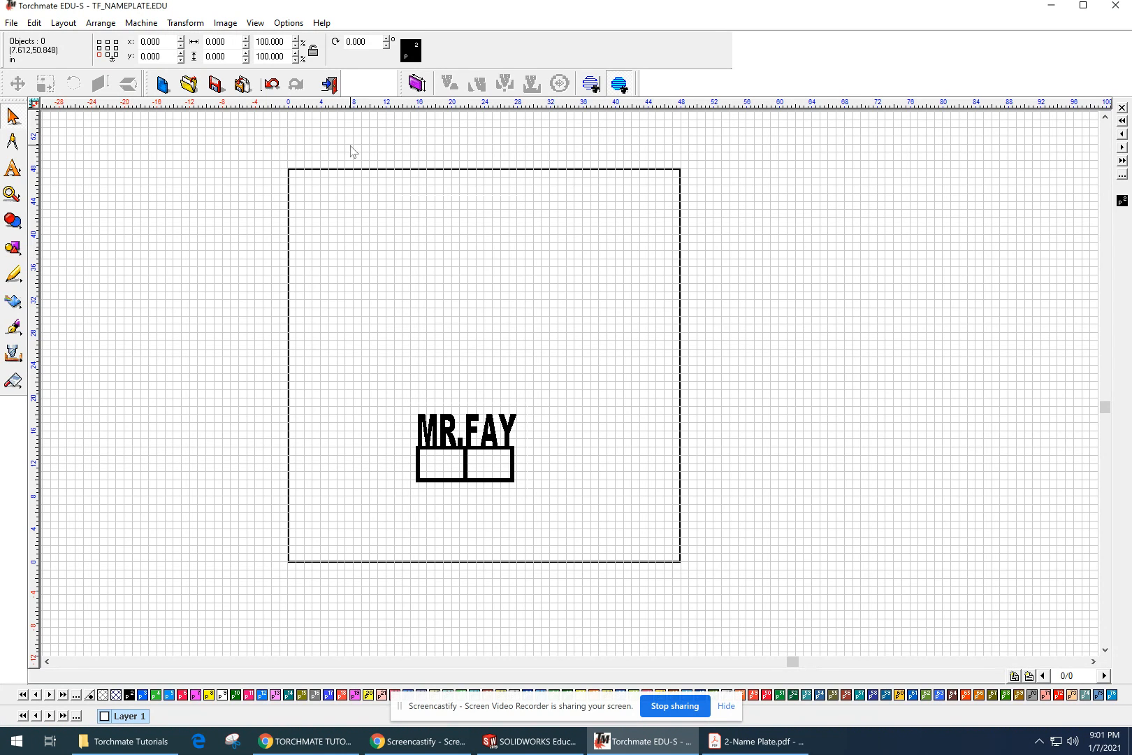
Step: Add a text frame about 6.5 by 2 inches above and left of the name plate, containing the sample text "ASDF"
scroll(485, 457, up, 1)
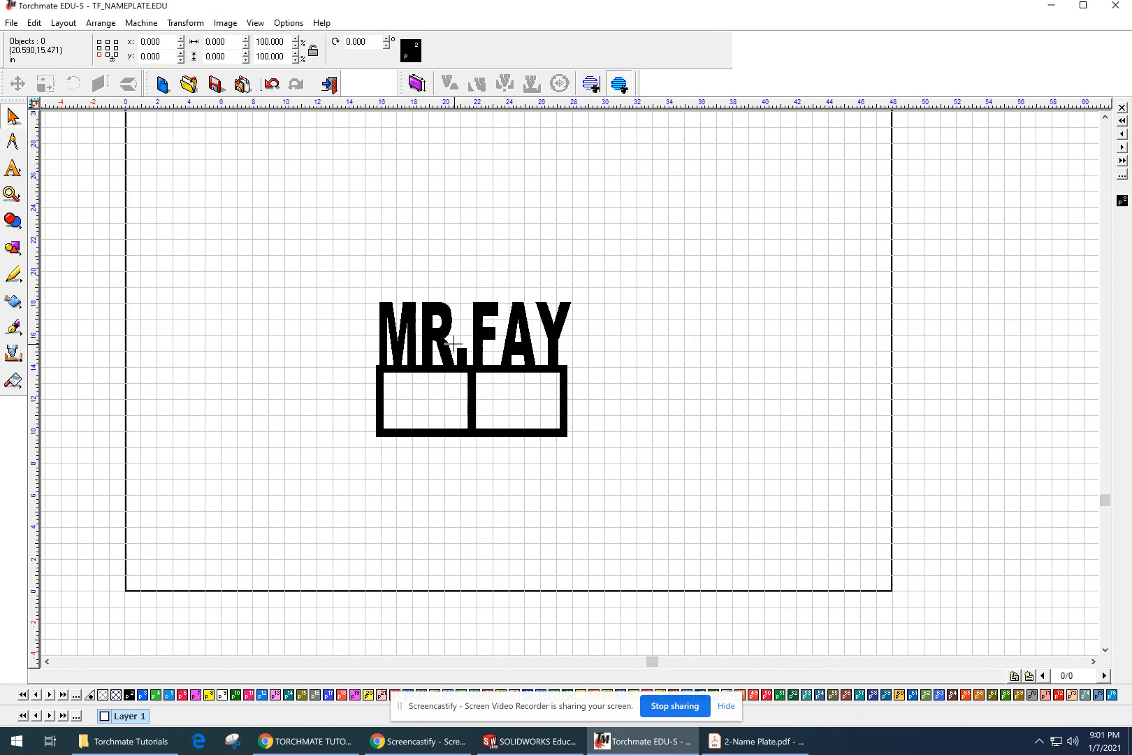
scroll(515, 322, up, 1)
middle_drag(643, 353, 538, 361)
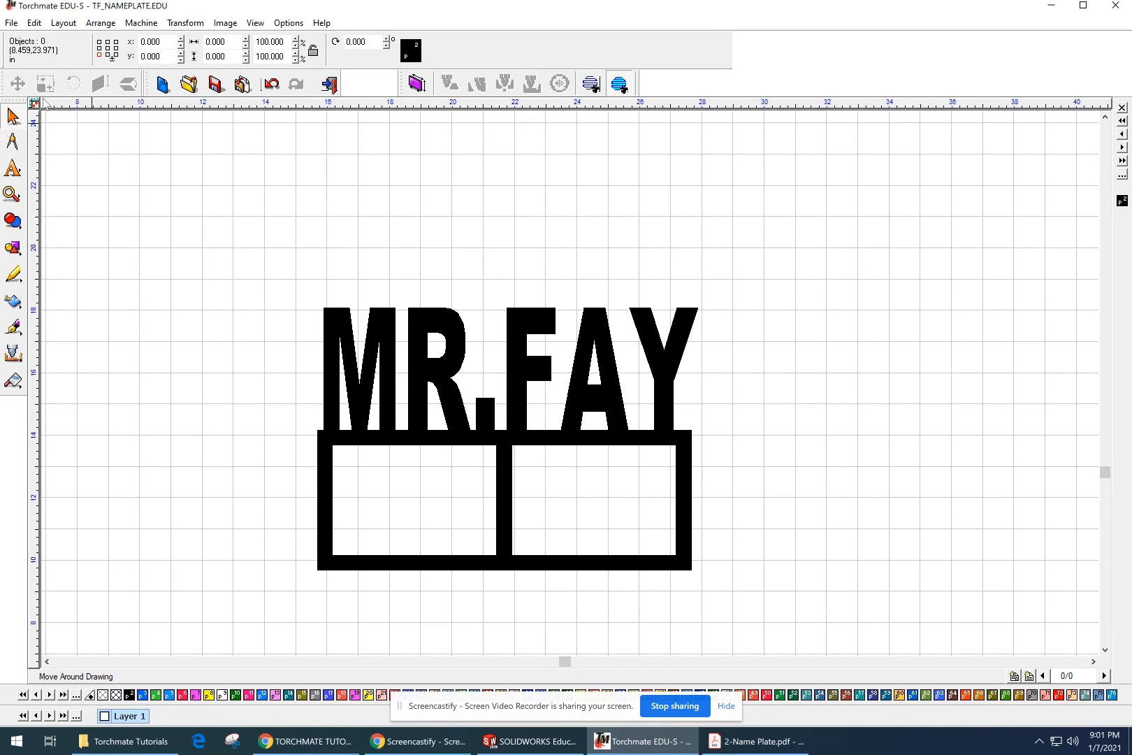
click(12, 168)
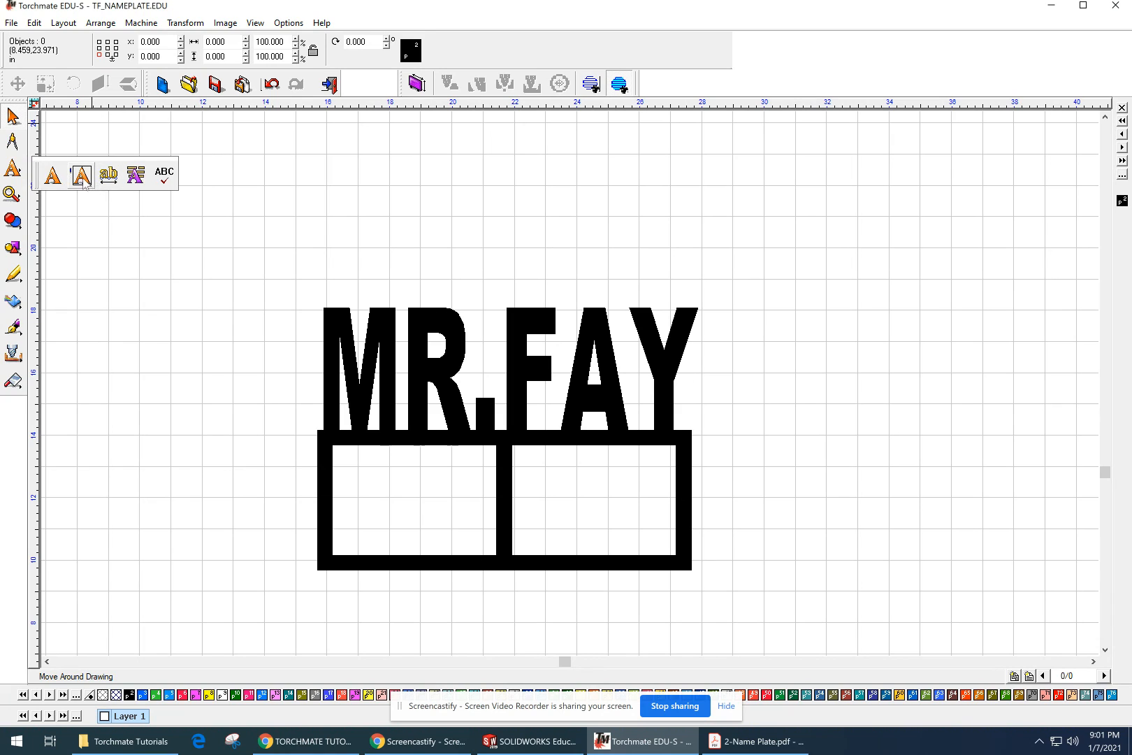
click(81, 173)
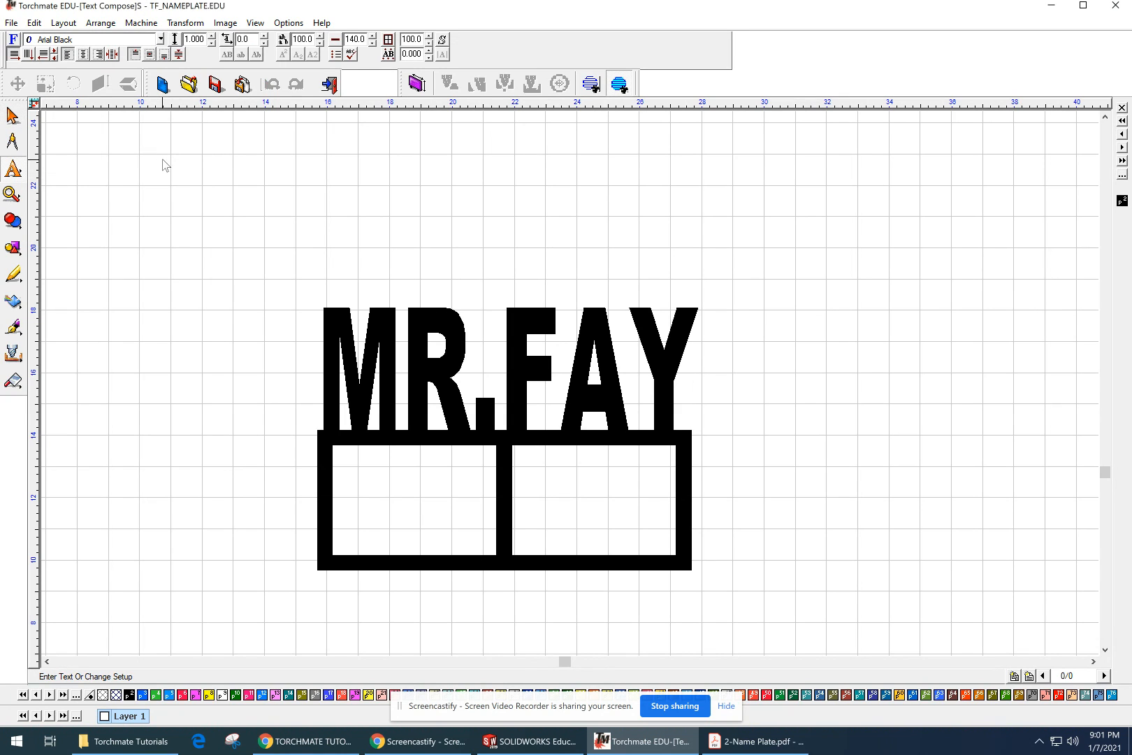
click(17, 165)
click(52, 176)
drag(130, 153, 333, 213)
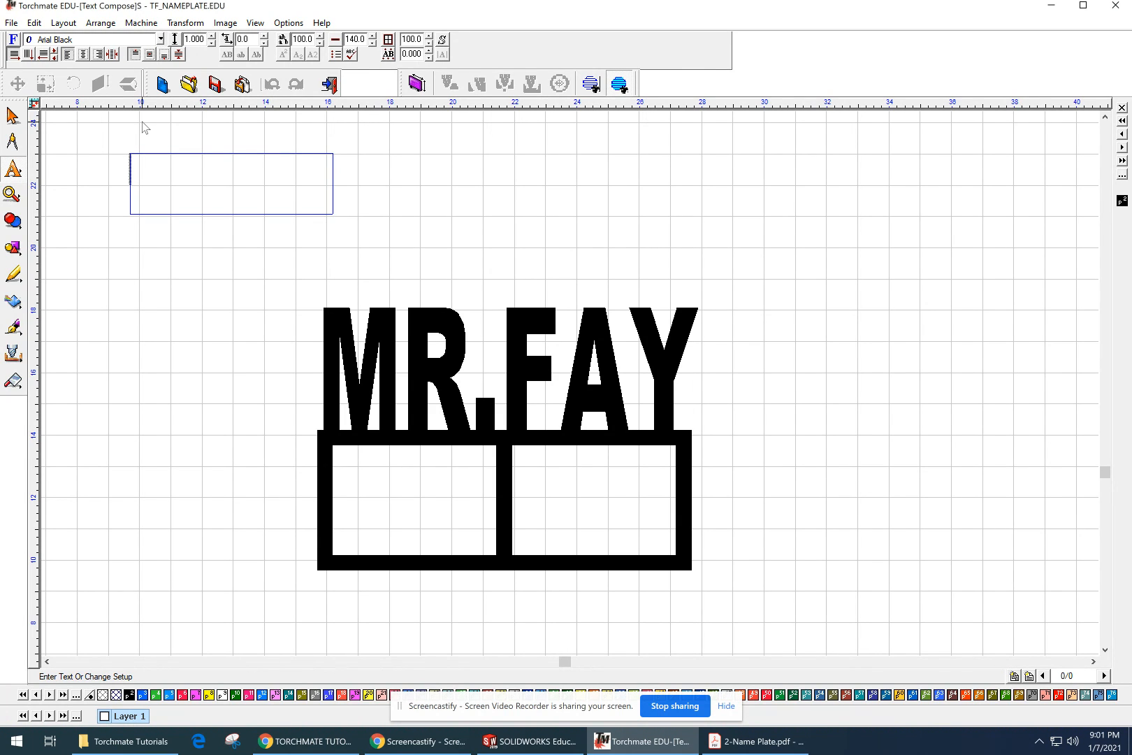
text(ASDF)
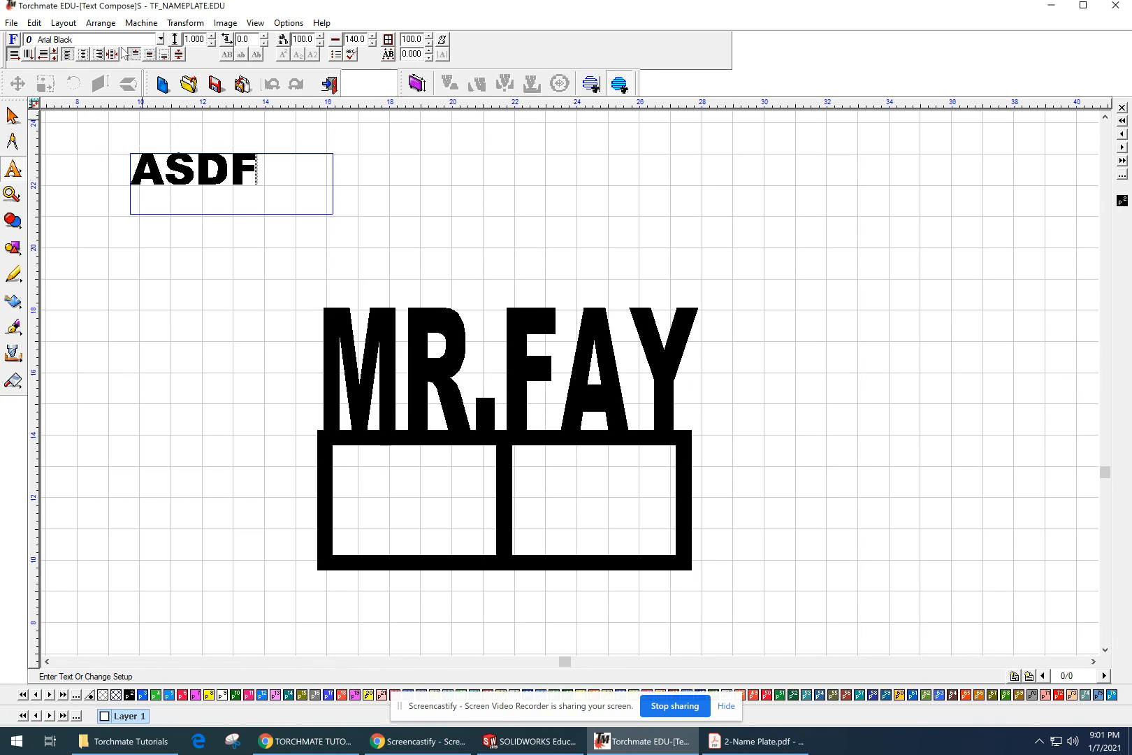
Step: Change the font of the ASDF sample text to Stylus BT and finish the text editing
drag(282, 193, 133, 175)
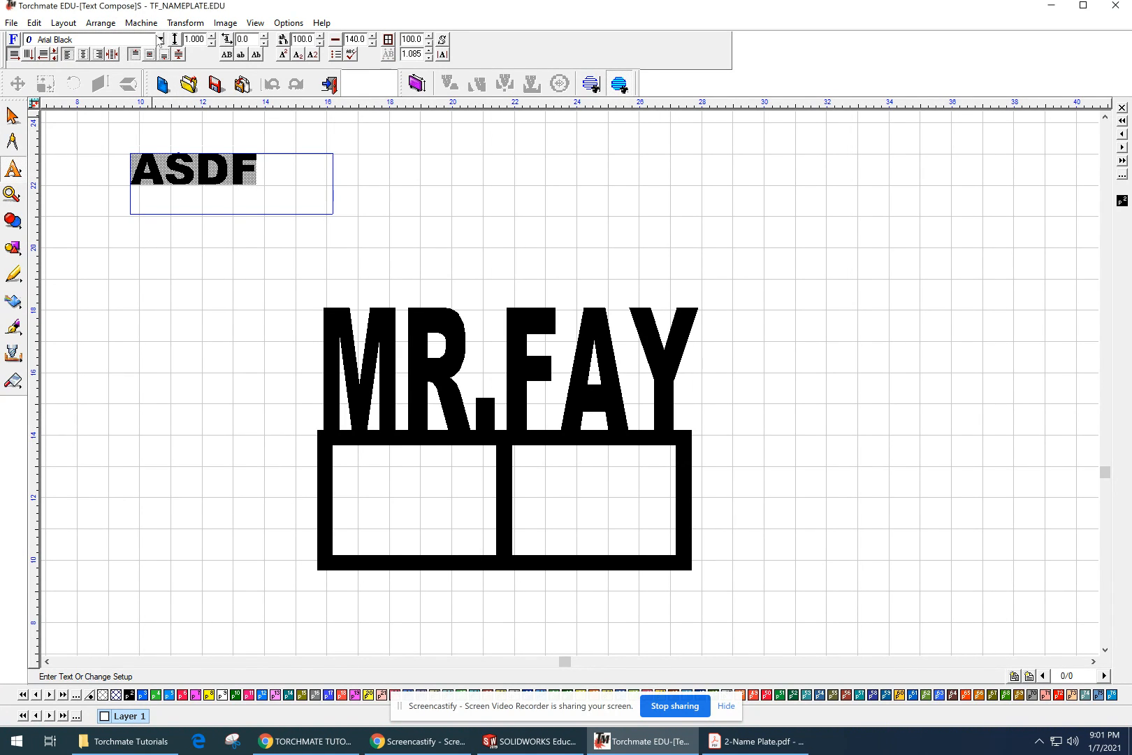
click(160, 39)
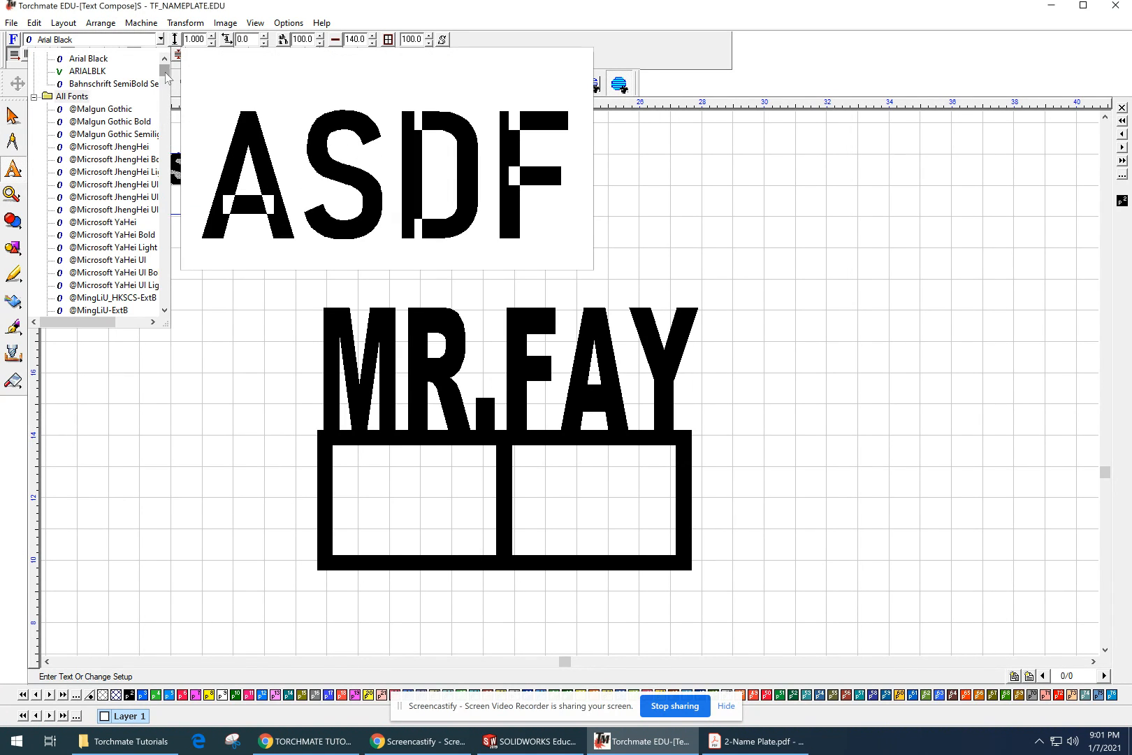
drag(165, 74, 166, 269)
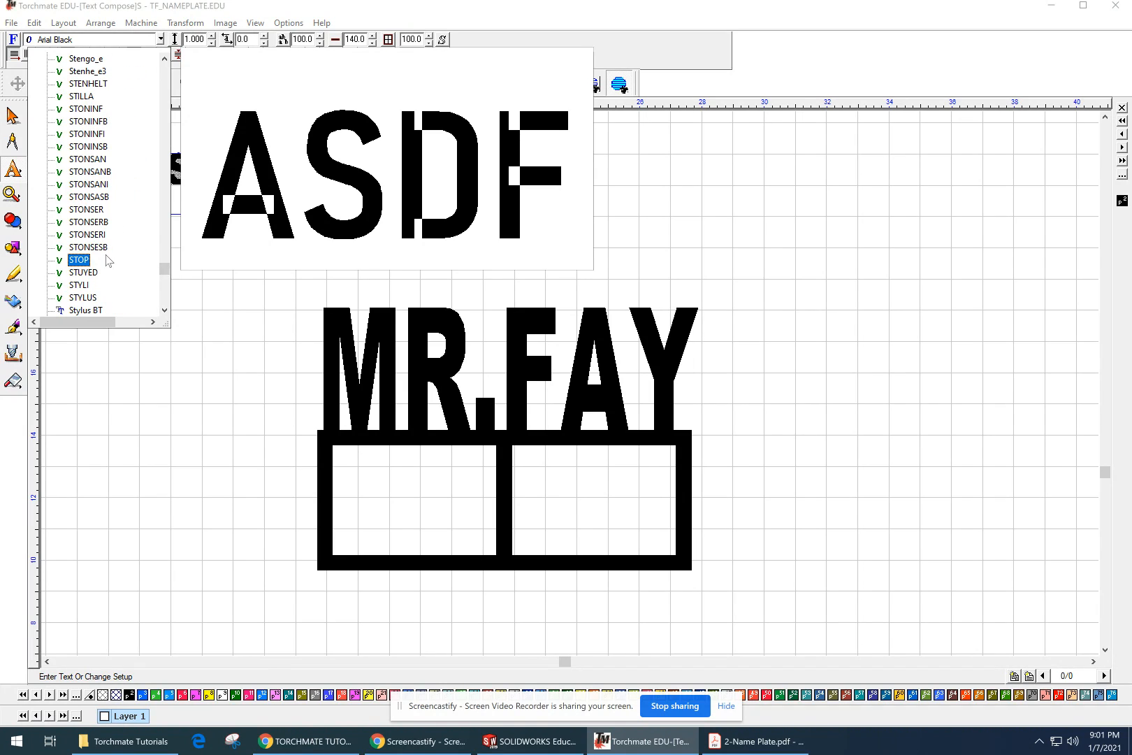
click(77, 297)
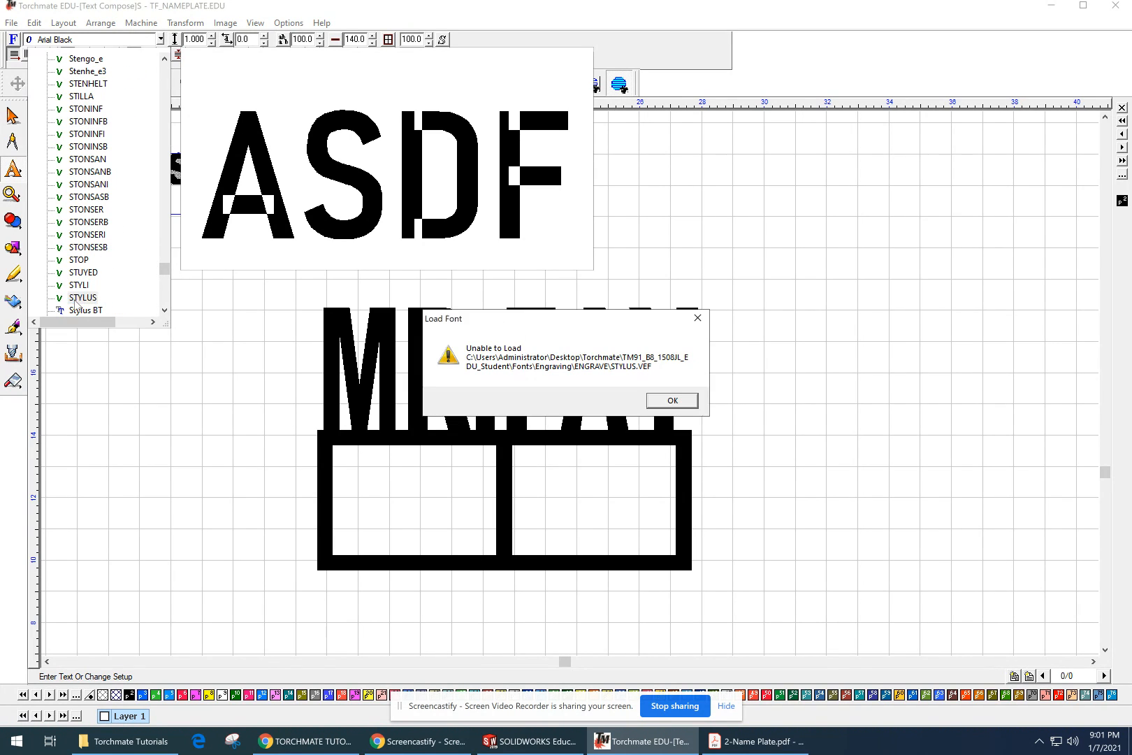
scroll(91, 280, down, 2)
click(97, 311)
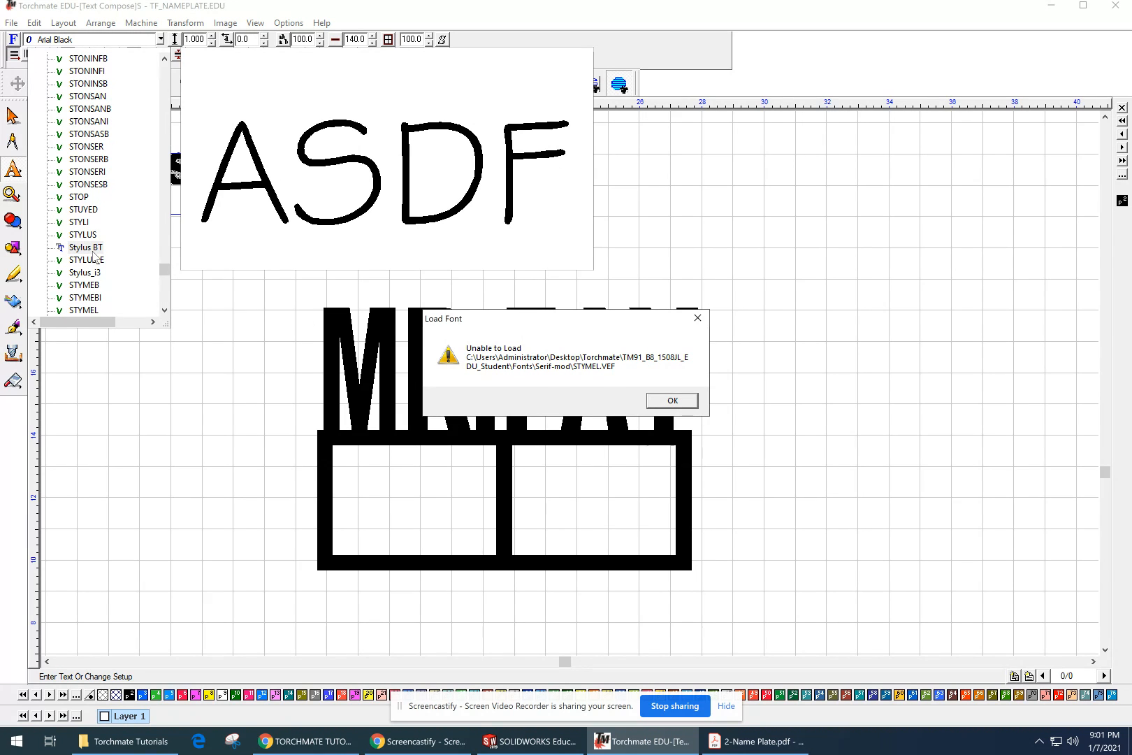
click(85, 247)
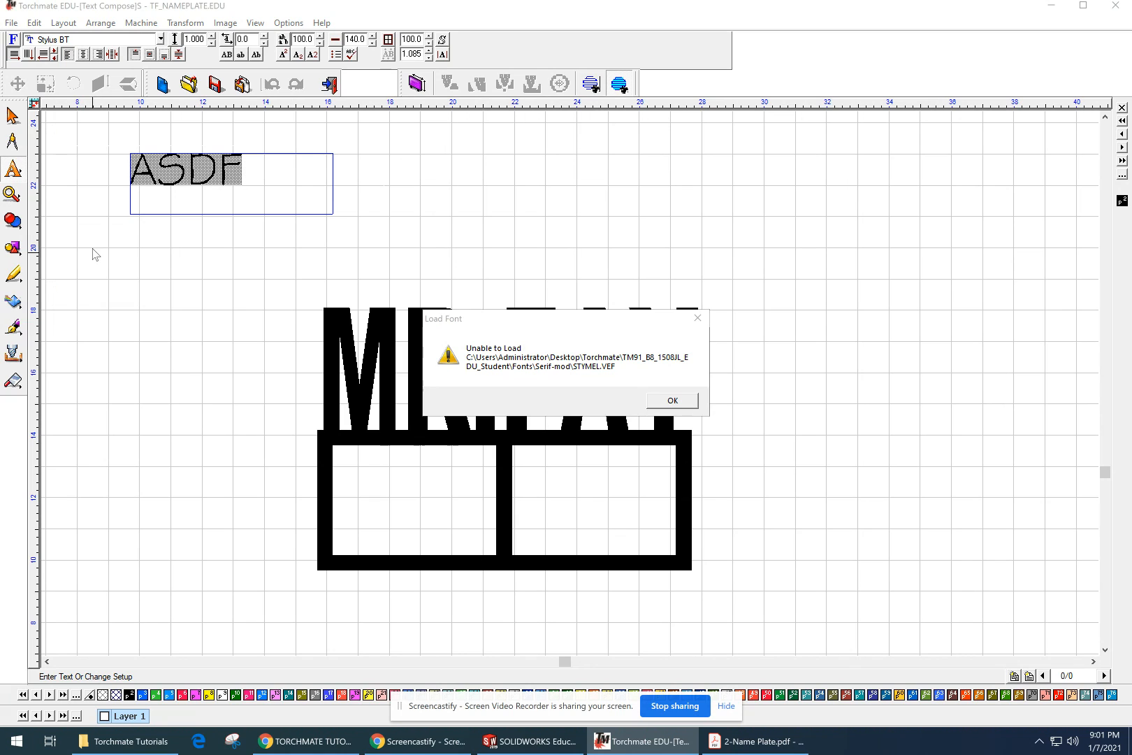
click(672, 400)
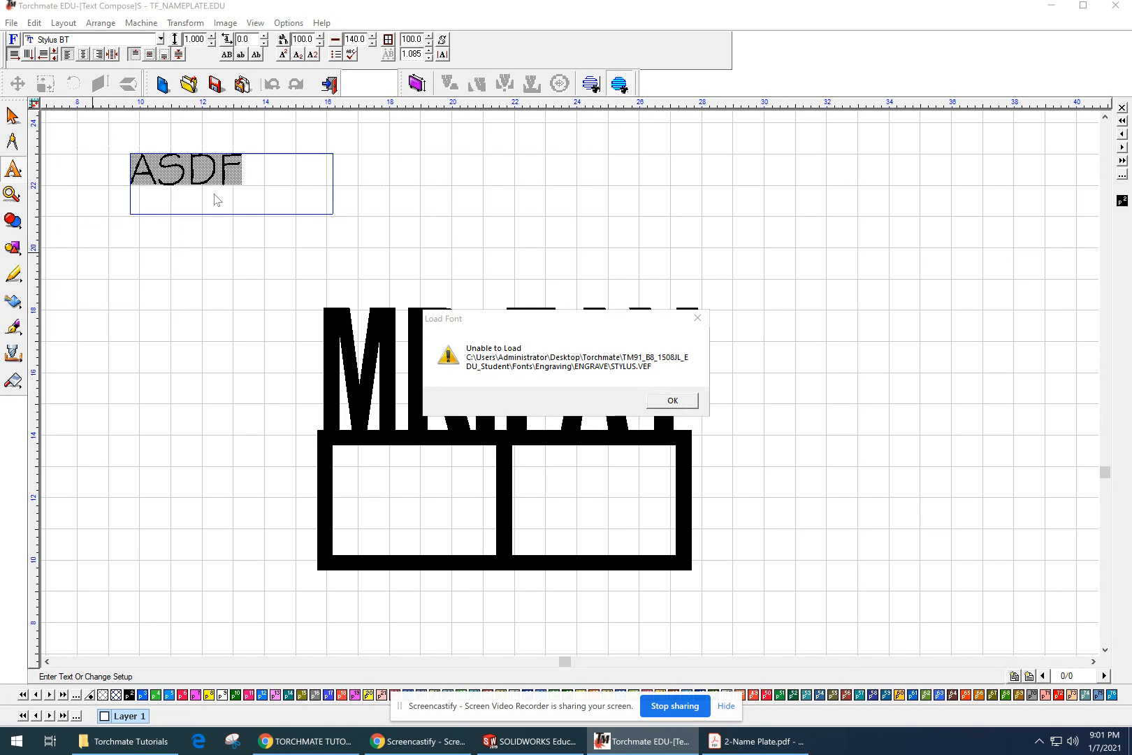
click(658, 402)
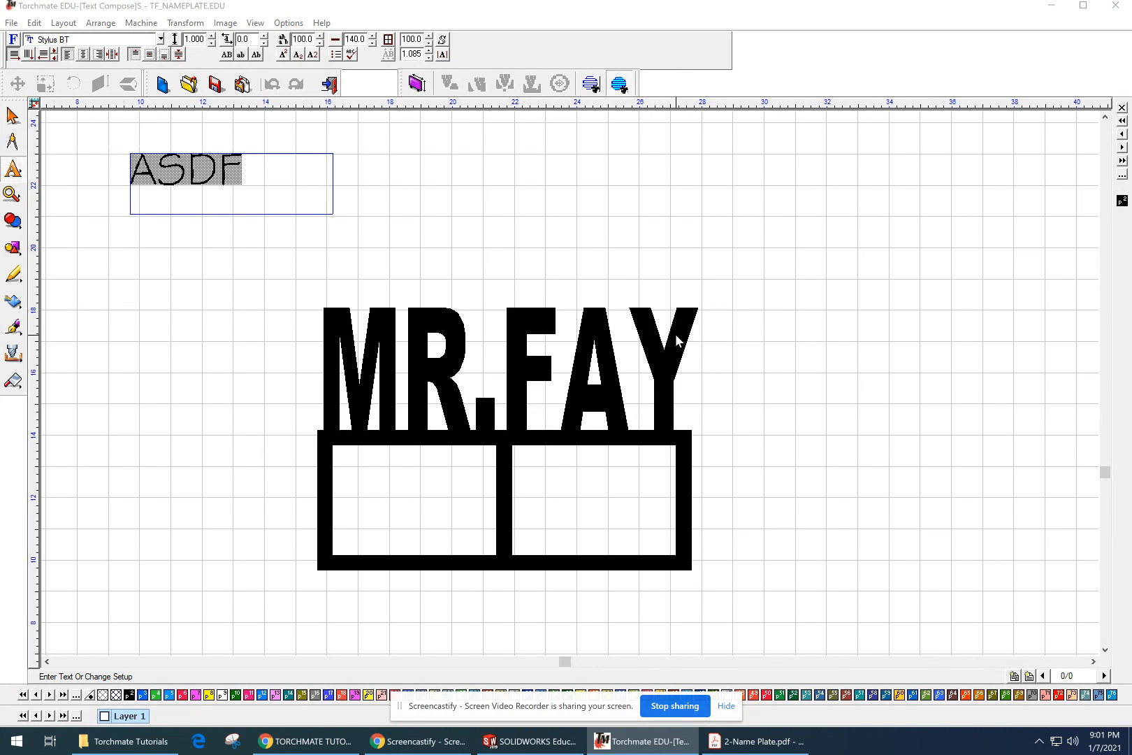
click(213, 265)
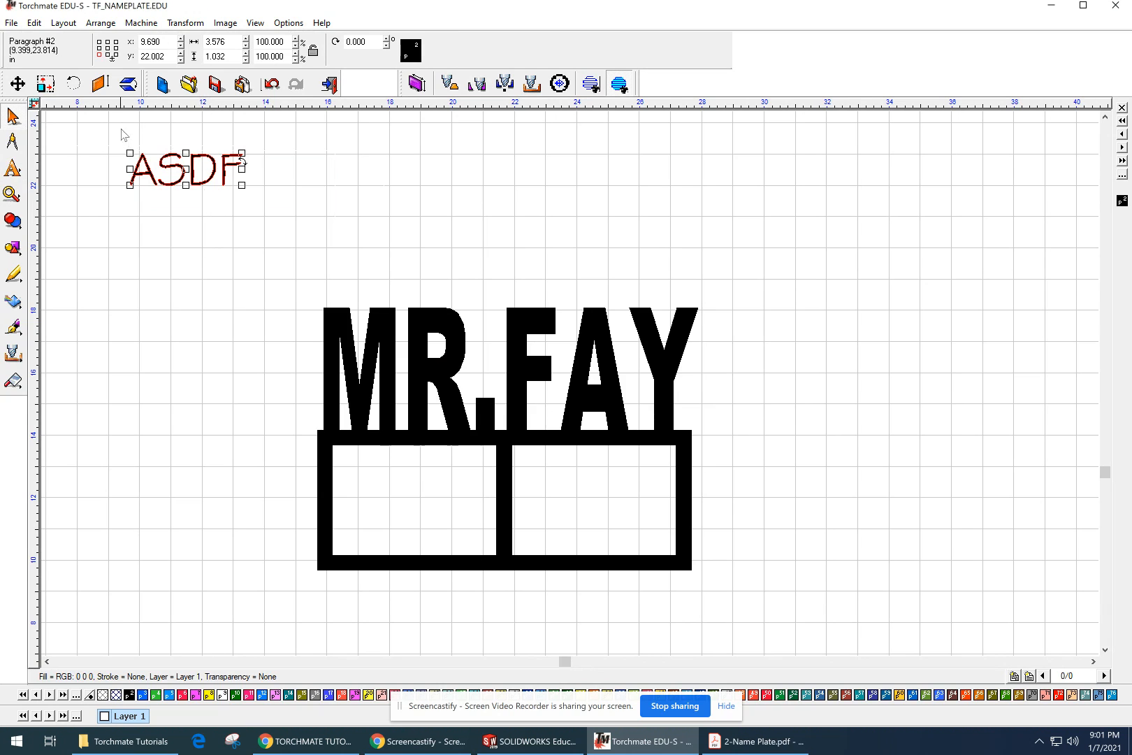
Step: Resize the ASDF sample text to 12 inches wide and 4 inches high
scroll(121, 123, up, 1)
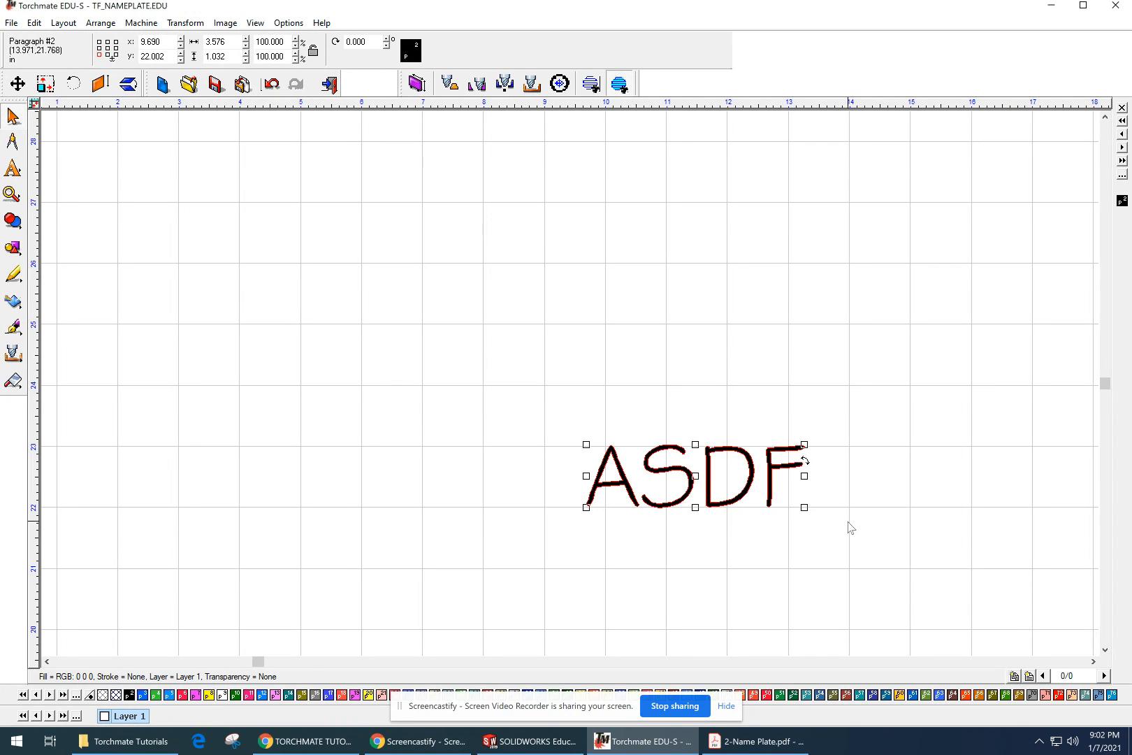
middle_drag(846, 528, 689, 488)
double_click(172, 39)
double_click(238, 42)
text(12)
double_click(237, 56)
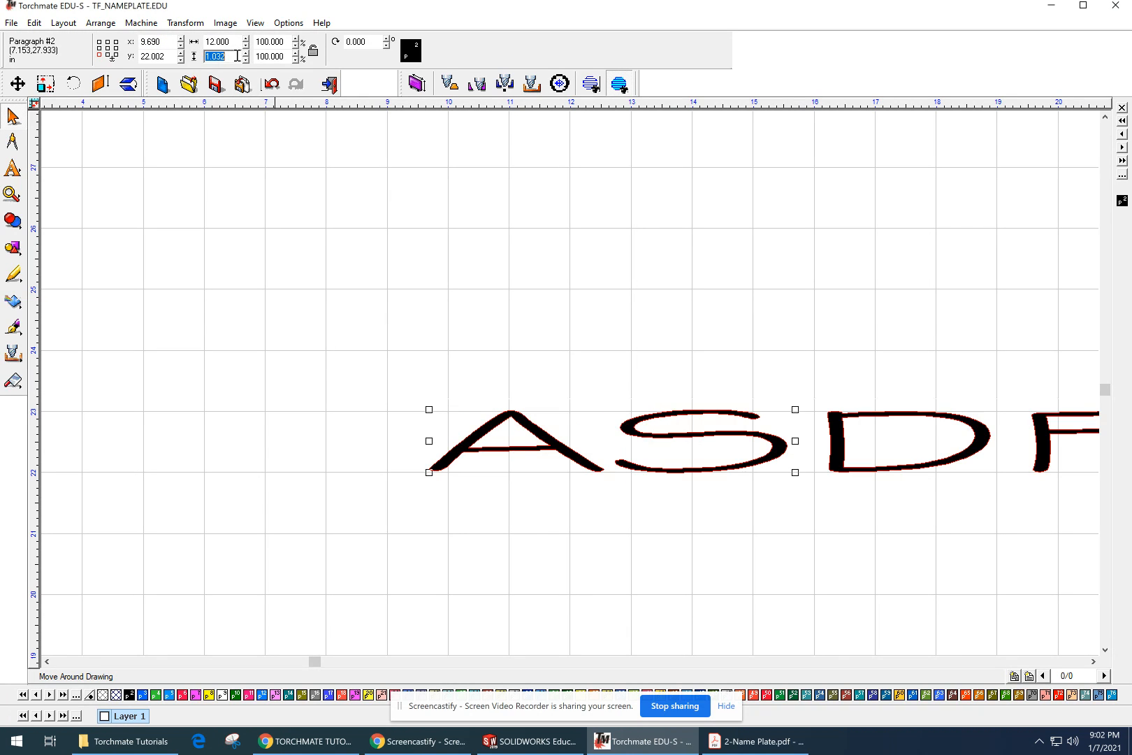
click(521, 145)
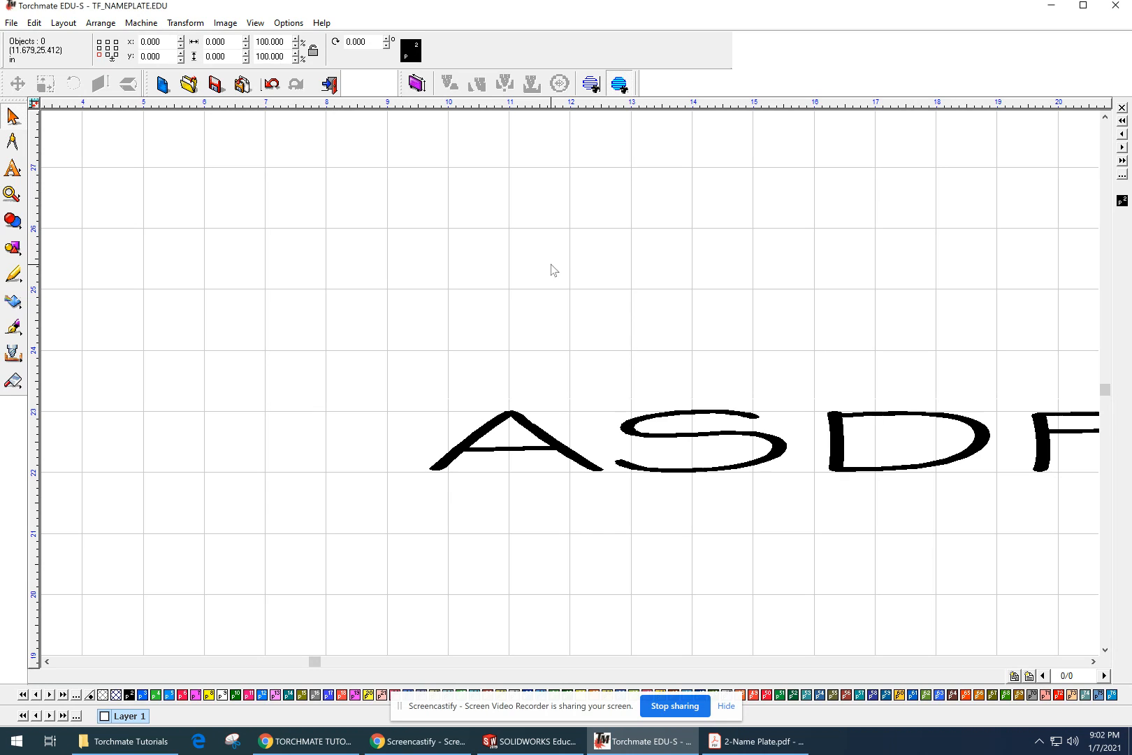
click(523, 429)
double_click(231, 56)
text(4)
key(Return)
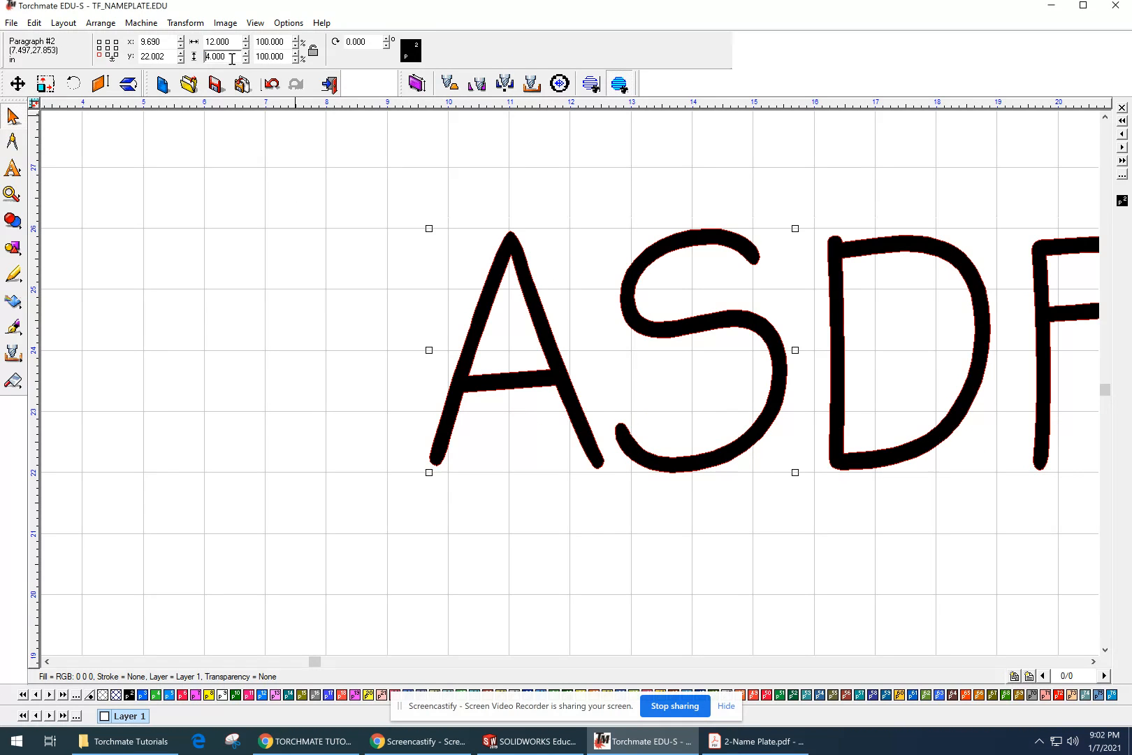
Step: Nudge the ASDF sample text horizontally to about X 10.1 inches and deselect it
click(664, 364)
middle_drag(674, 273, 602, 286)
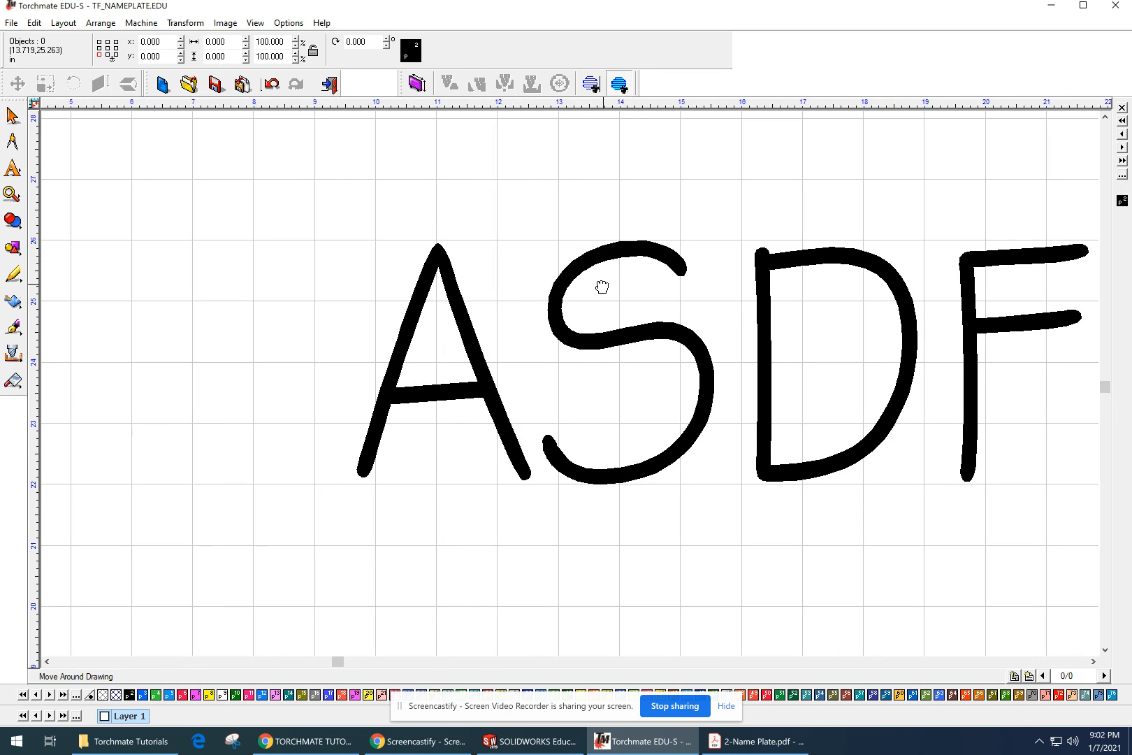
click(740, 373)
middle_drag(832, 375, 468, 358)
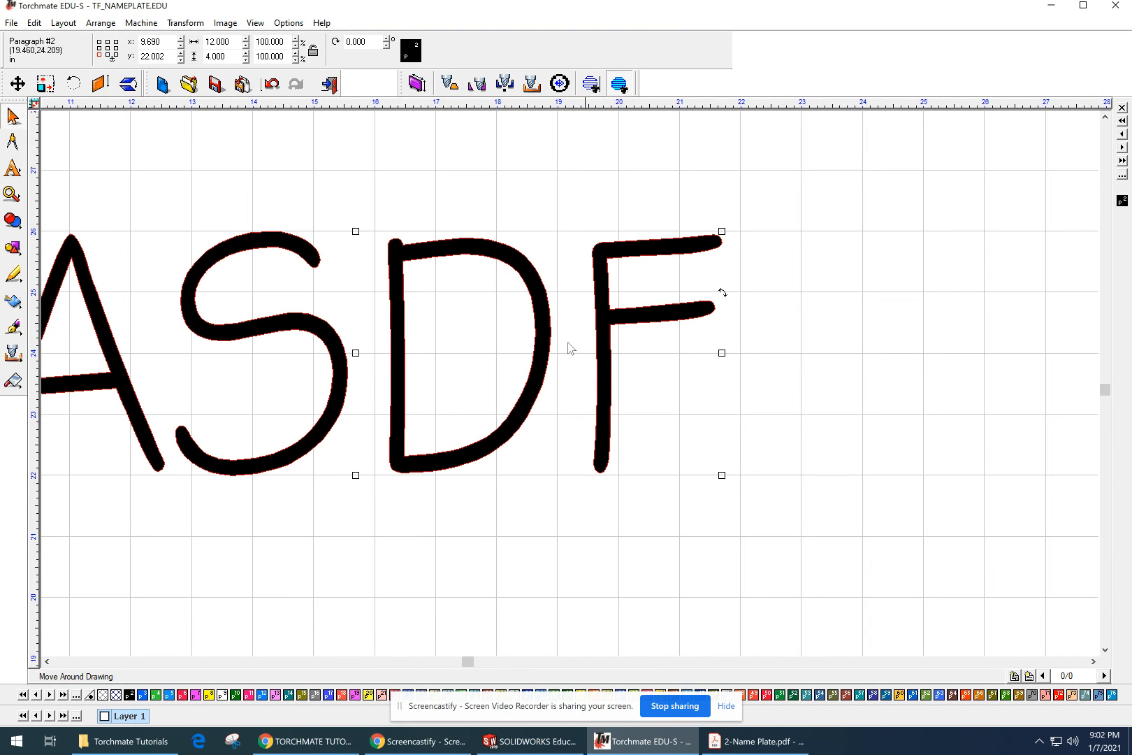
key(Right)
key(Right)
key(Right)
key(Right)
key(Right)
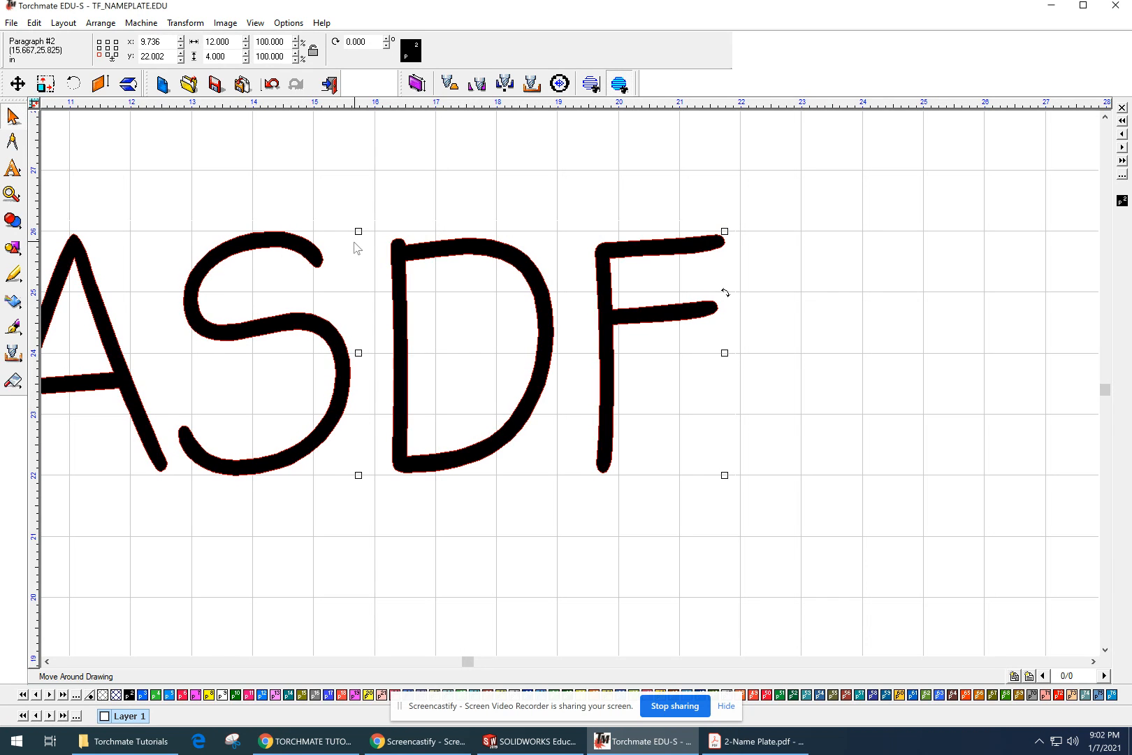
key(Right)
key(Right)
key(Right)
key(Right)
key(Right)
key(Right)
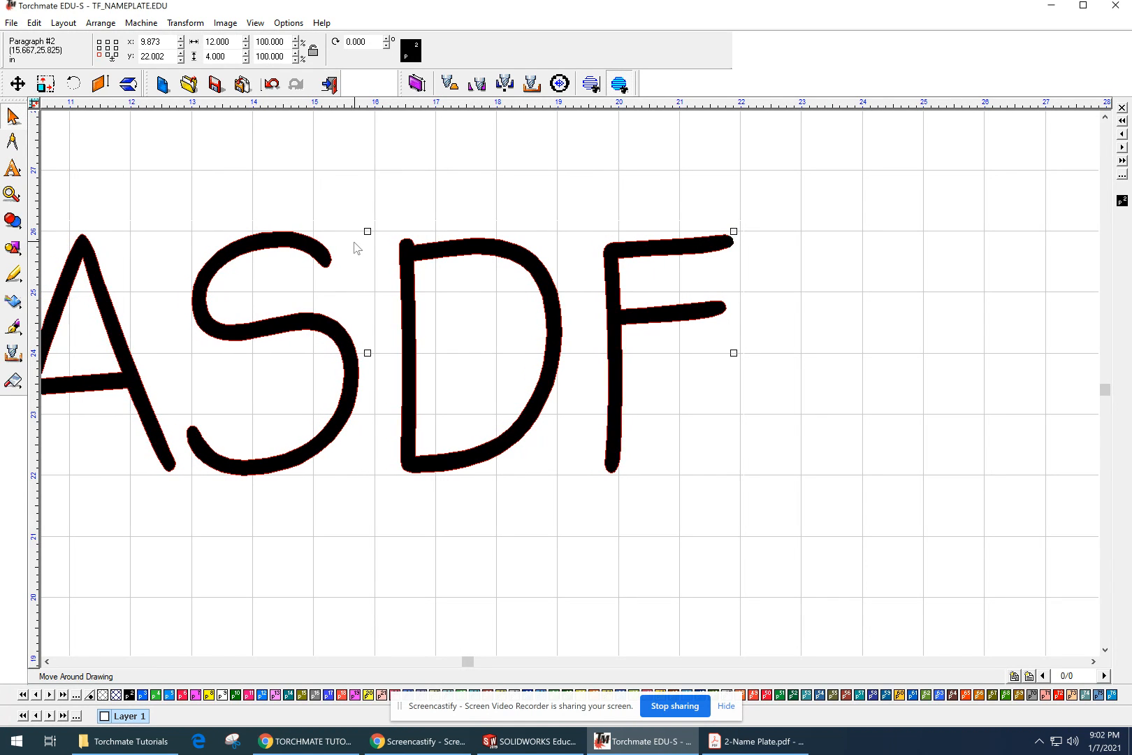
key(Right)
key(Right)
key(Right)
key(Right)
key(Right)
key(Right)
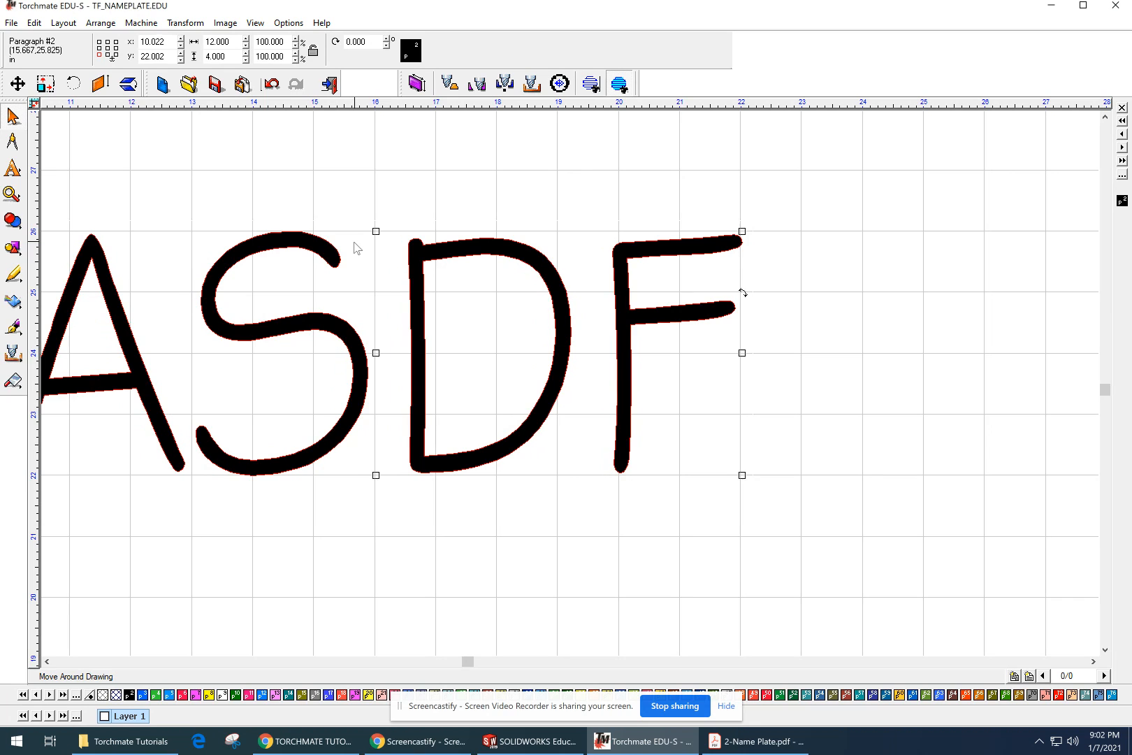
key(Right)
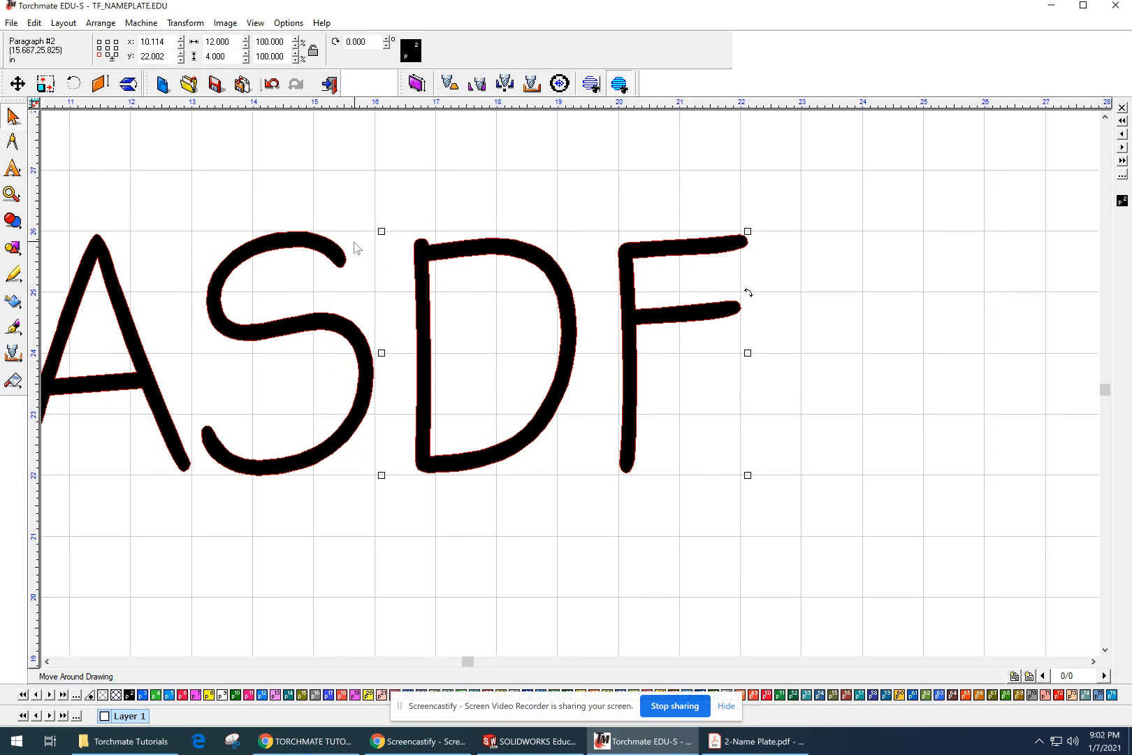
click(646, 480)
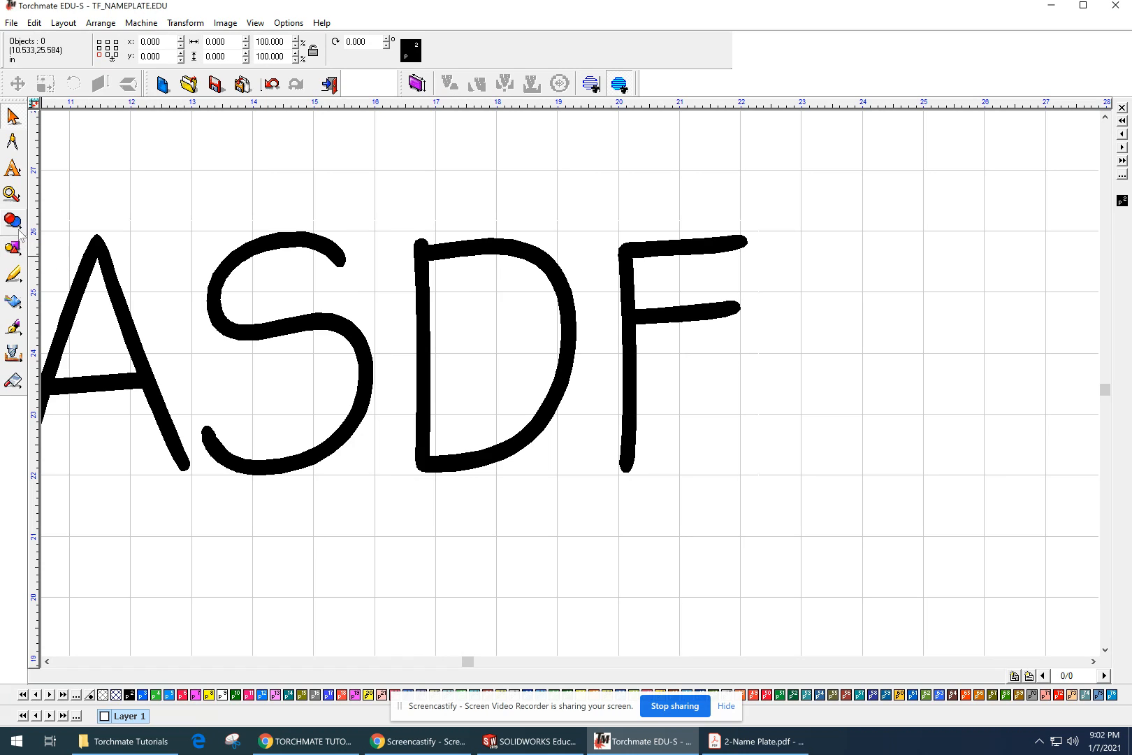
Step: Draw a narrow upright rectangle about 0.17 by 0.83 inches beside the stem of the F in the sample text
click(17, 247)
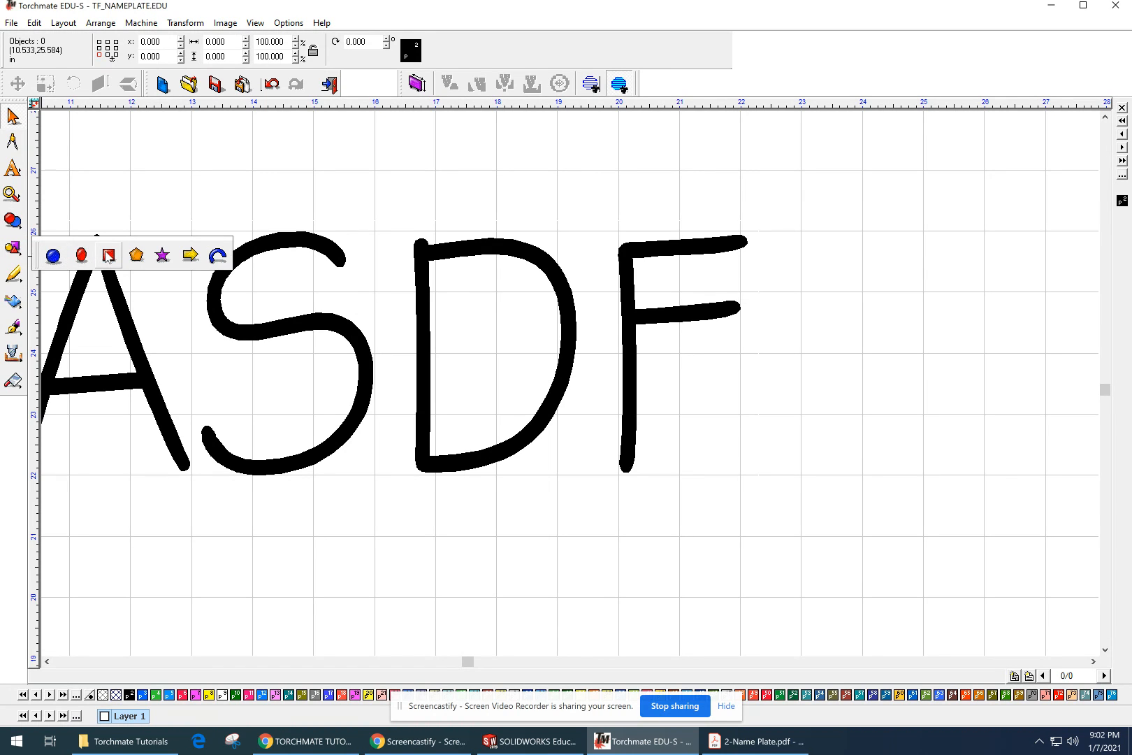
click(109, 256)
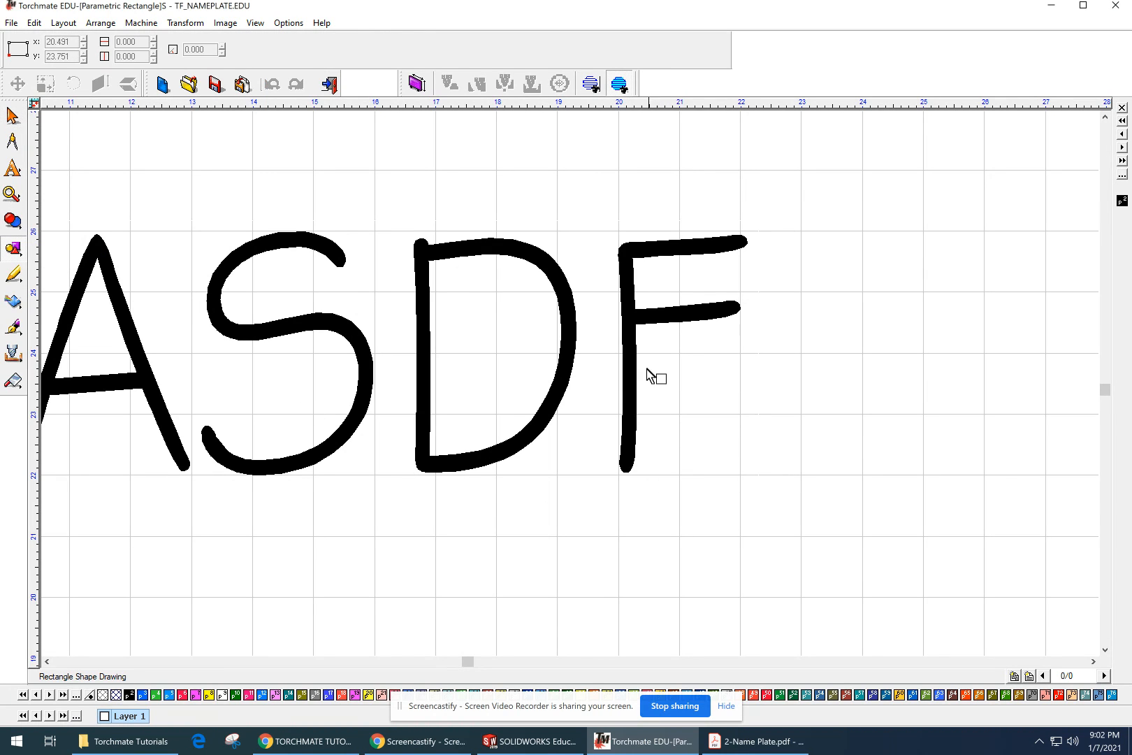
drag(648, 359, 658, 411)
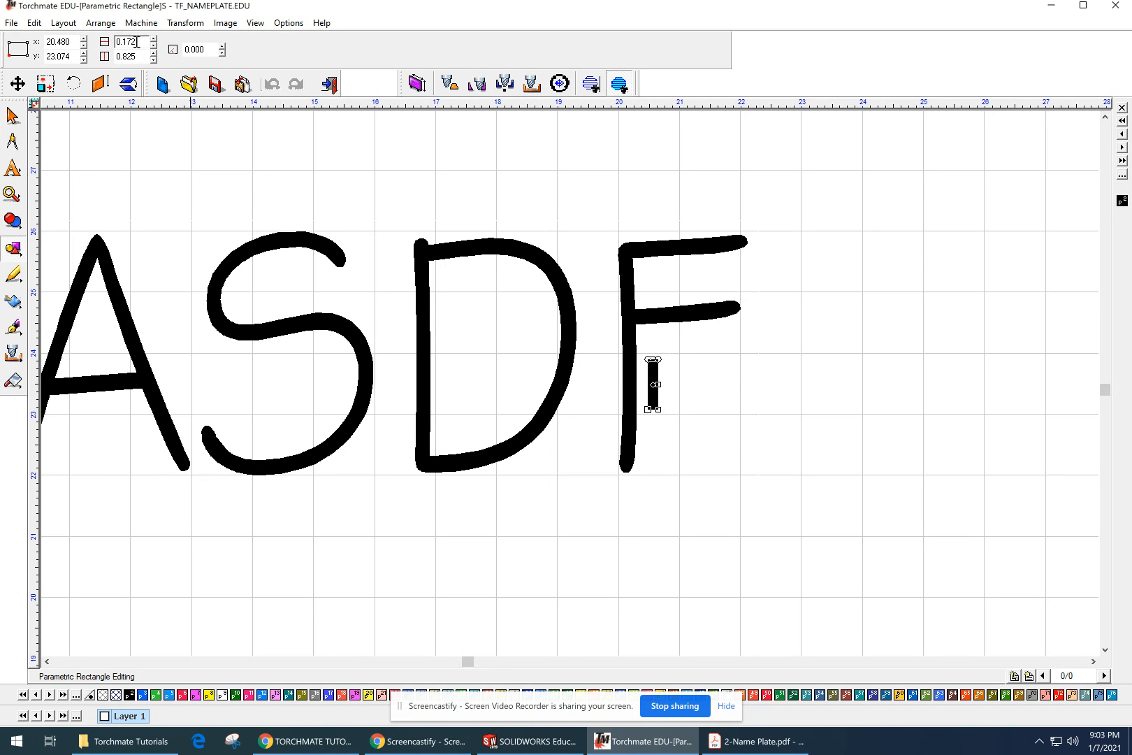
scroll(726, 429, down, 2)
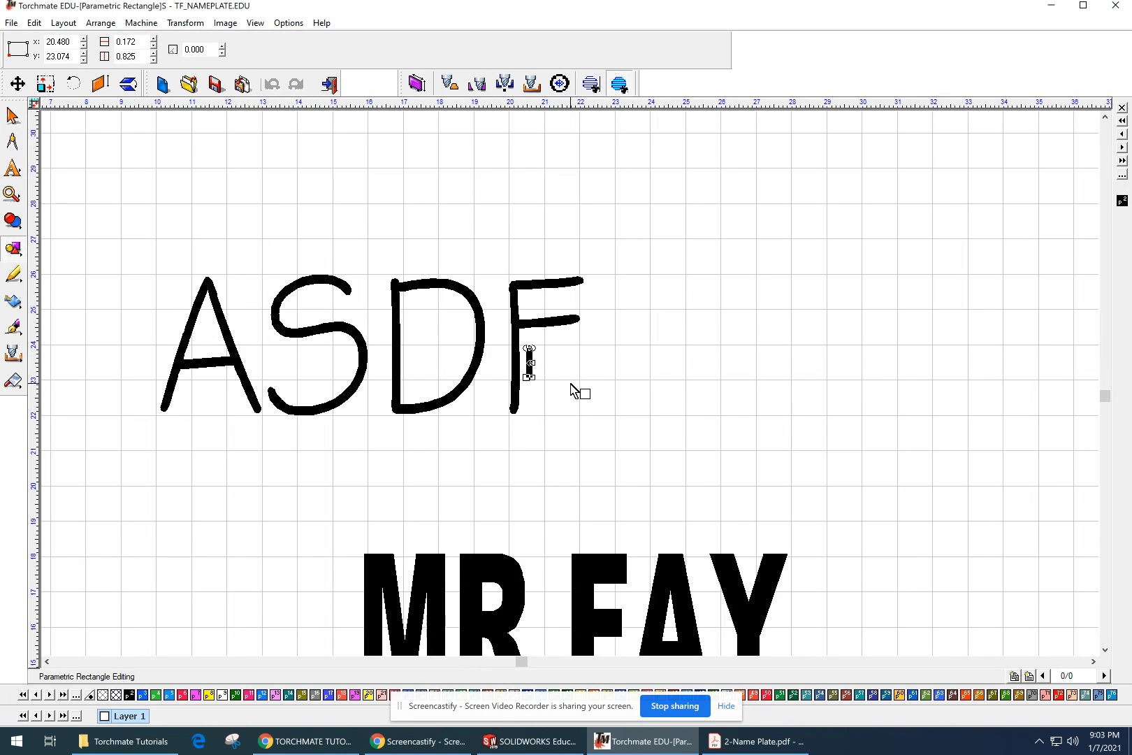
scroll(573, 390, down, 1)
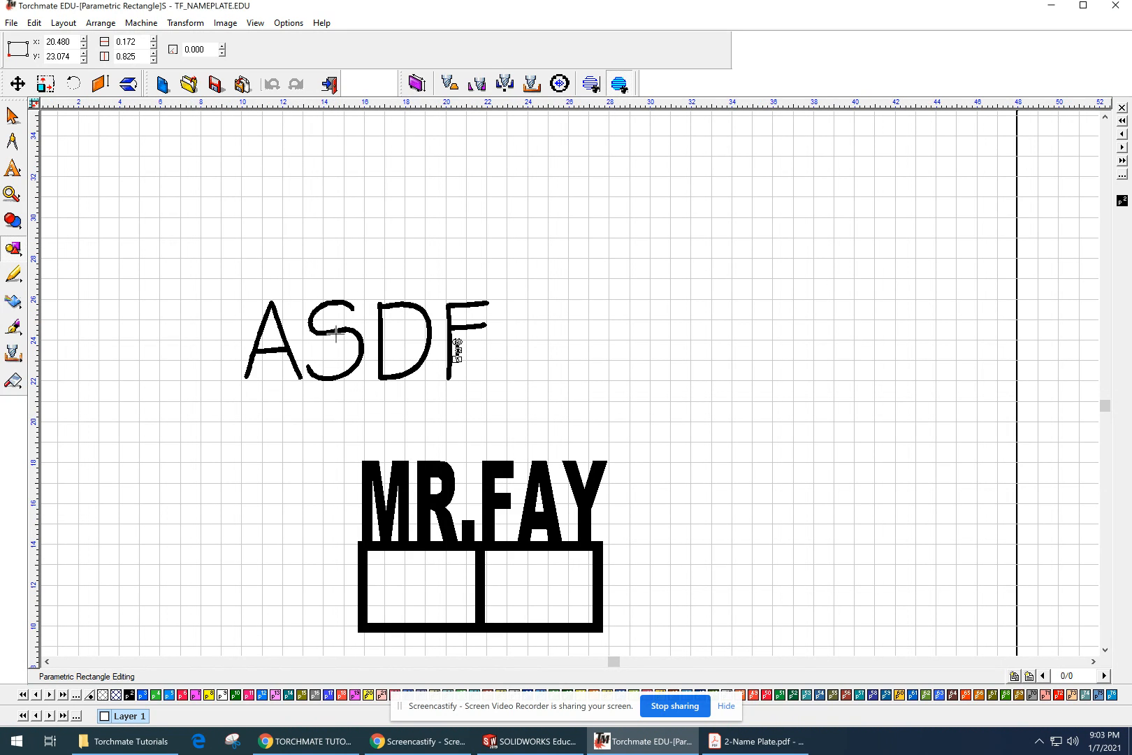
scroll(446, 327, up, 1)
Step: Delete the narrow test rectangle and the ASDF sample text from the sheet
key(Escape)
key(Delete)
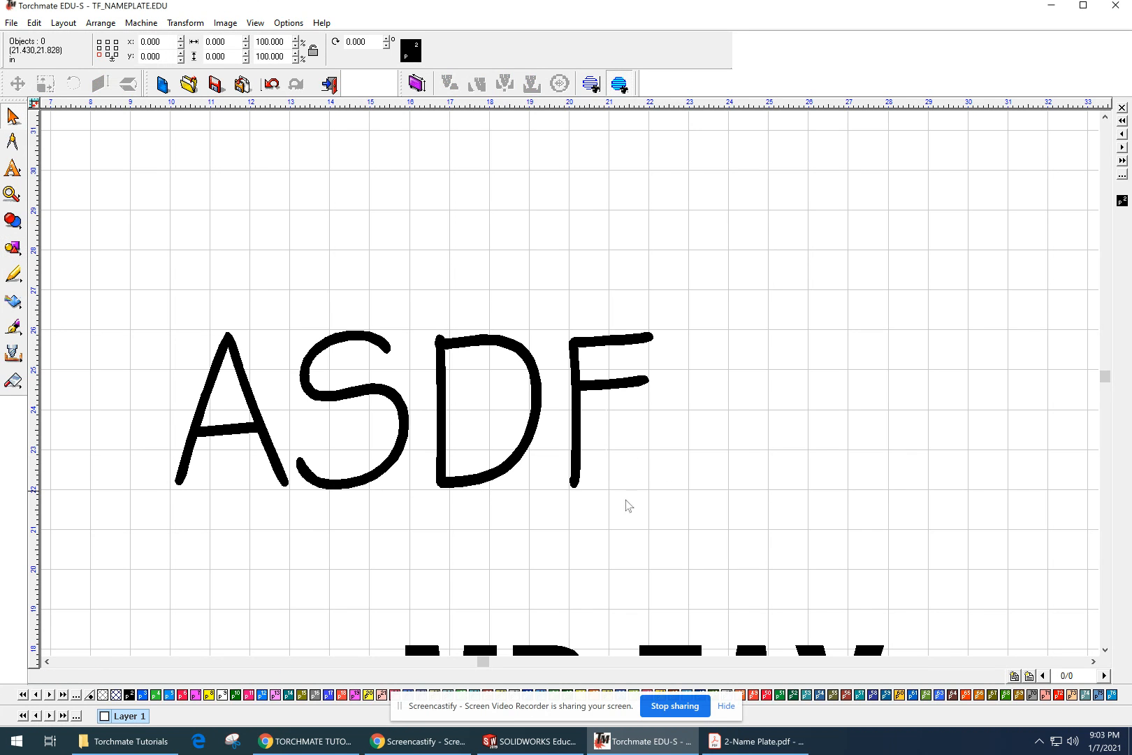
scroll(573, 390, down, 2)
middle_drag(622, 510, 578, 552)
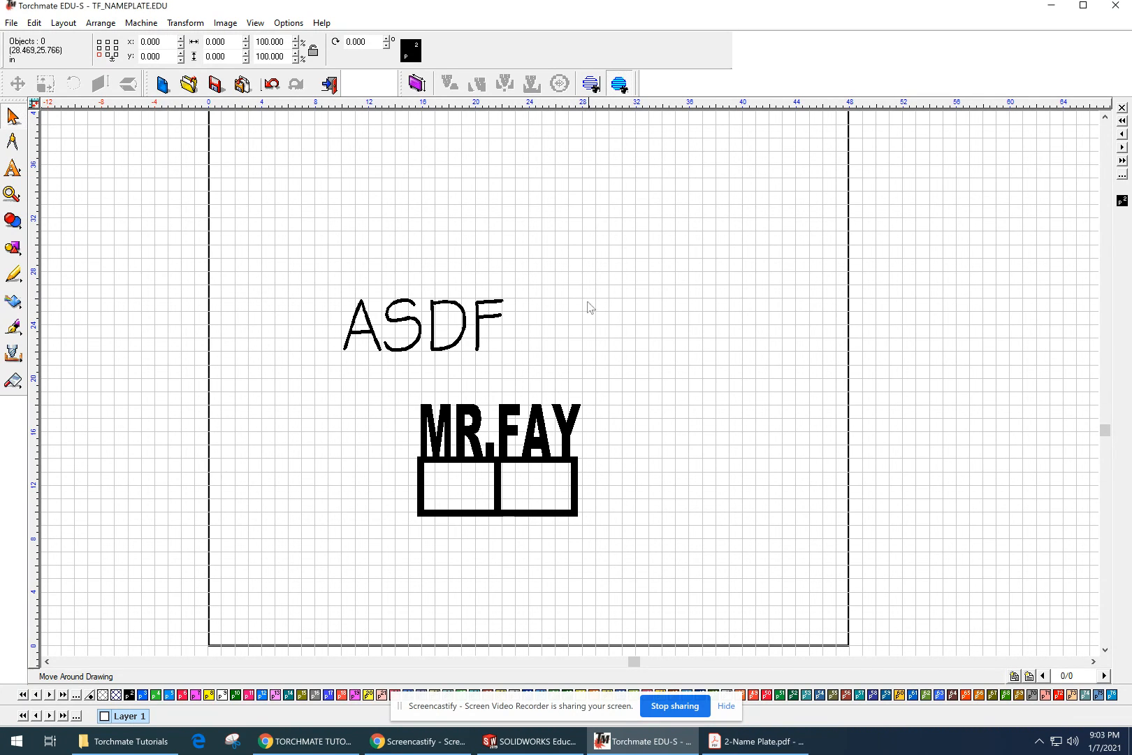
drag(538, 268, 322, 382)
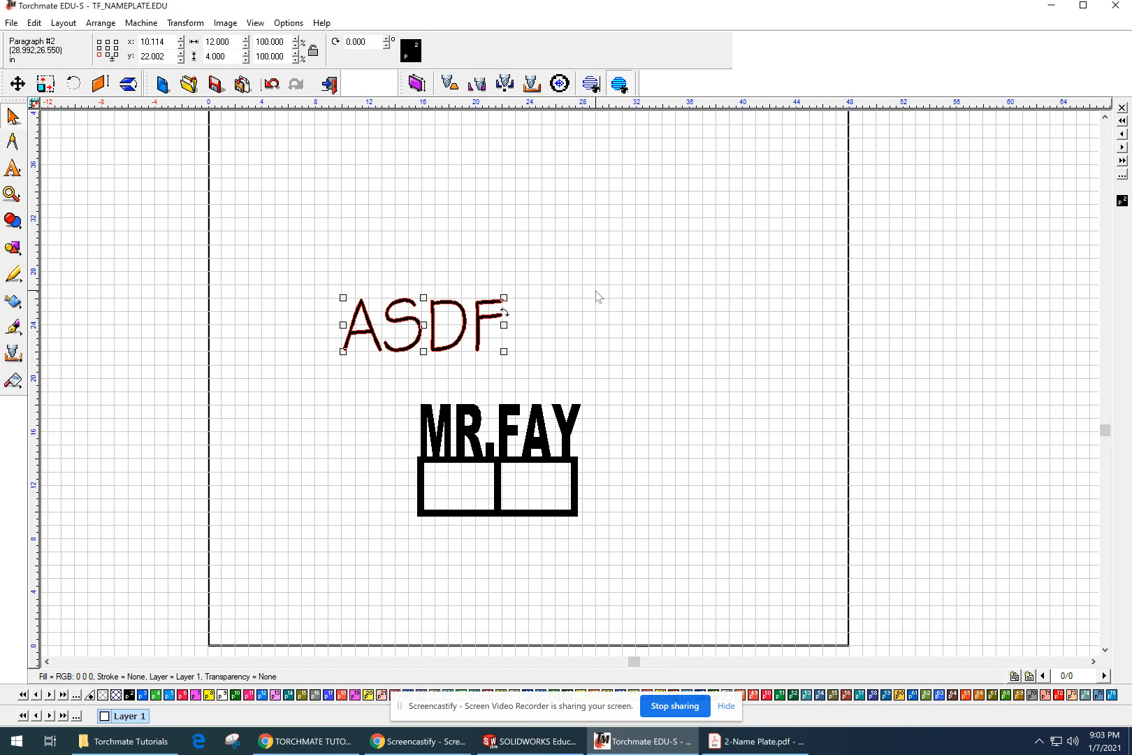
key(Delete)
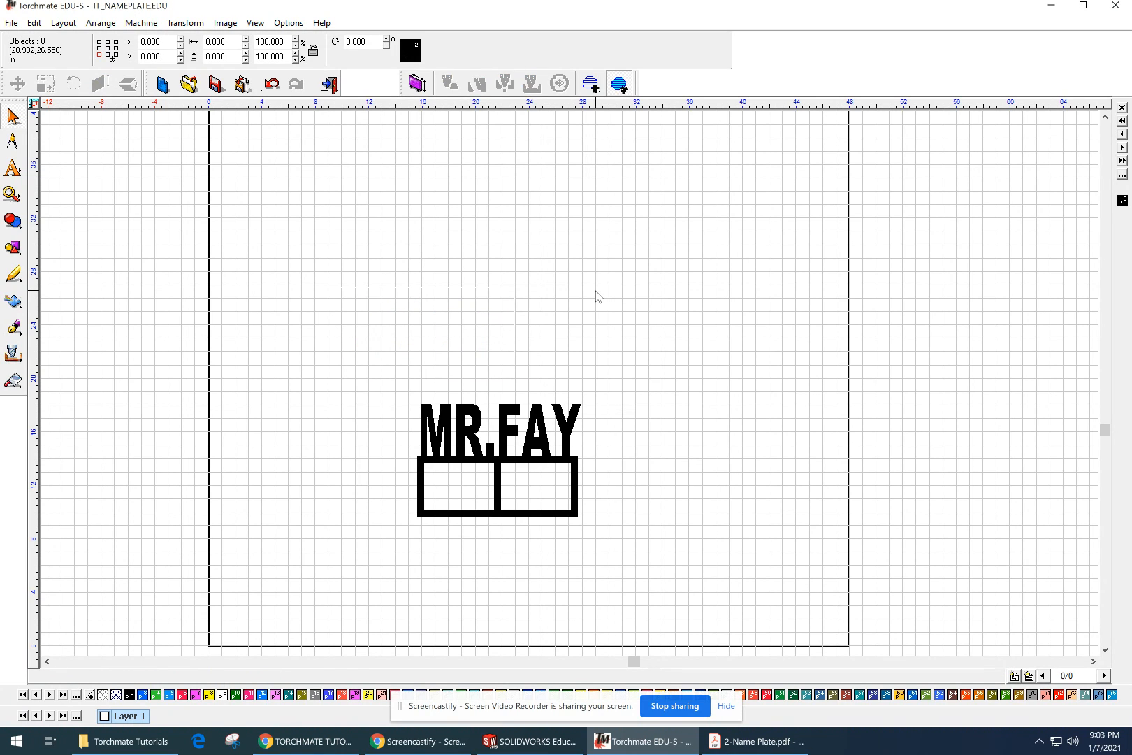